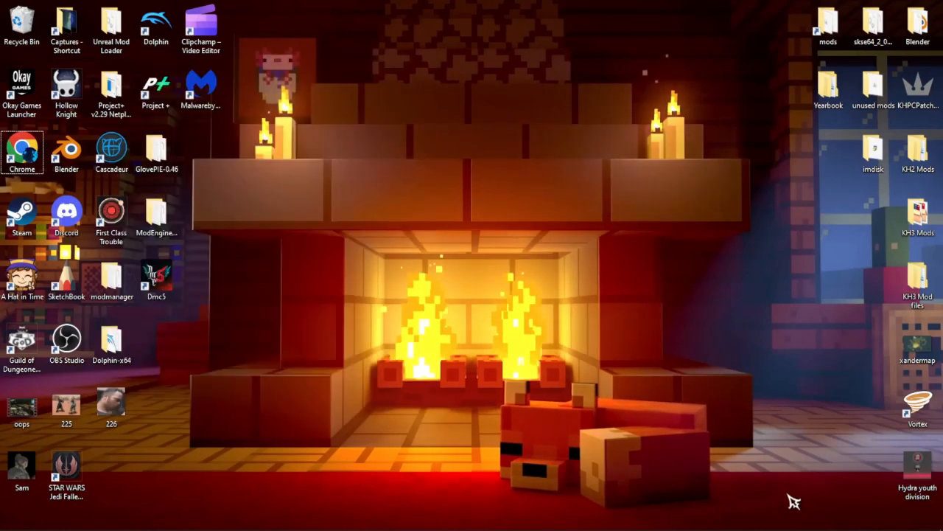
# - Switch to Mixamo in Chrome and replace the current character with Remy from the character library
pyautogui.moveTo(311, 528)
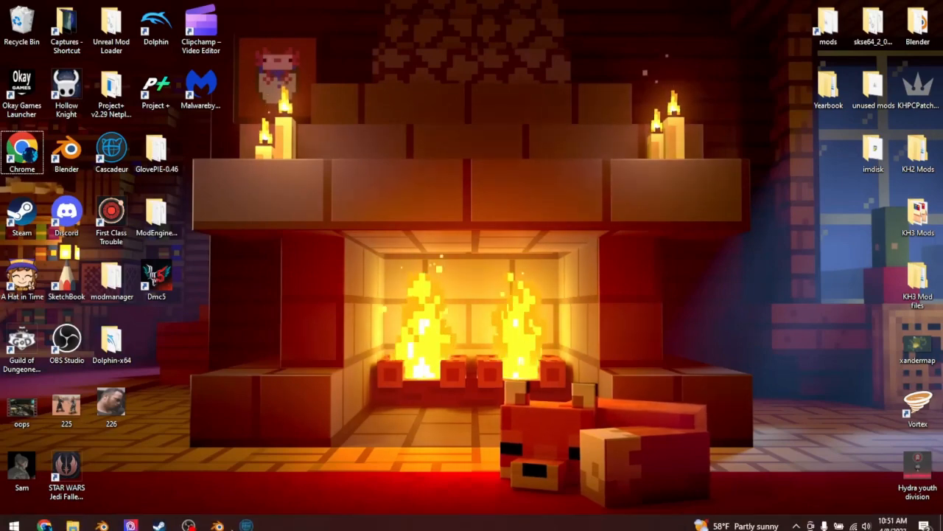
pyautogui.click(45, 520)
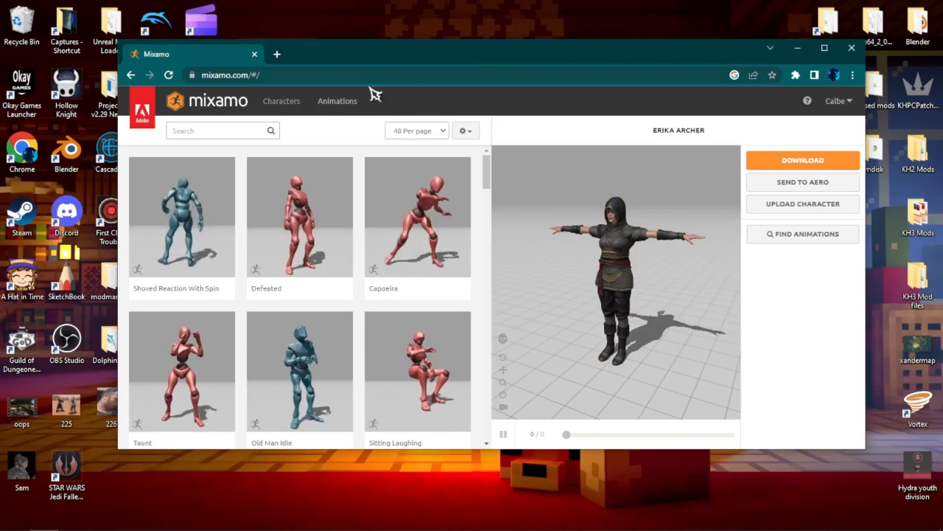
pyautogui.click(280, 103)
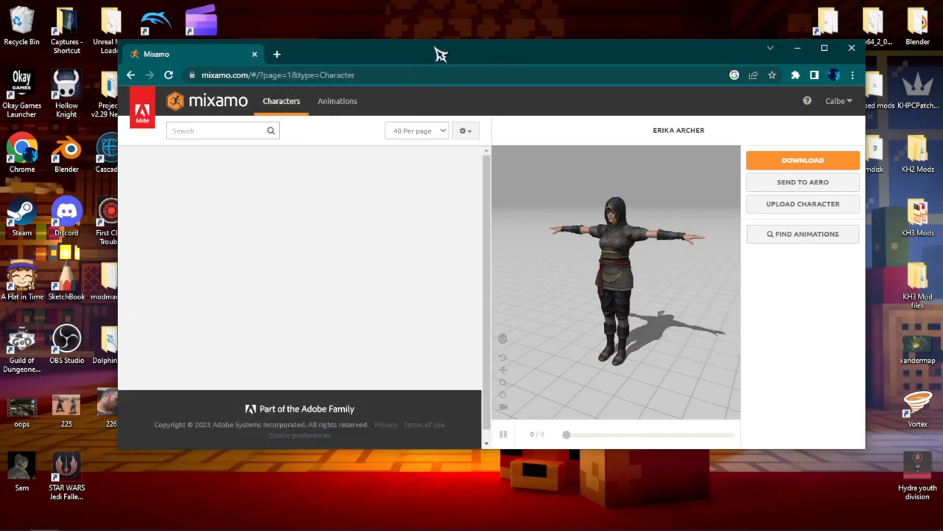
pyautogui.scroll(-2, 363, 229)
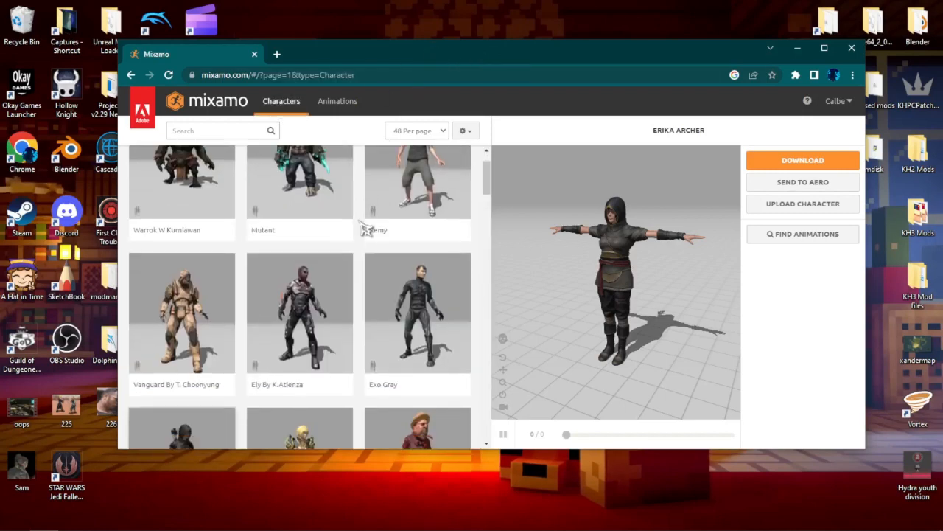
pyautogui.scroll(2, 363, 228)
pyautogui.click(421, 203)
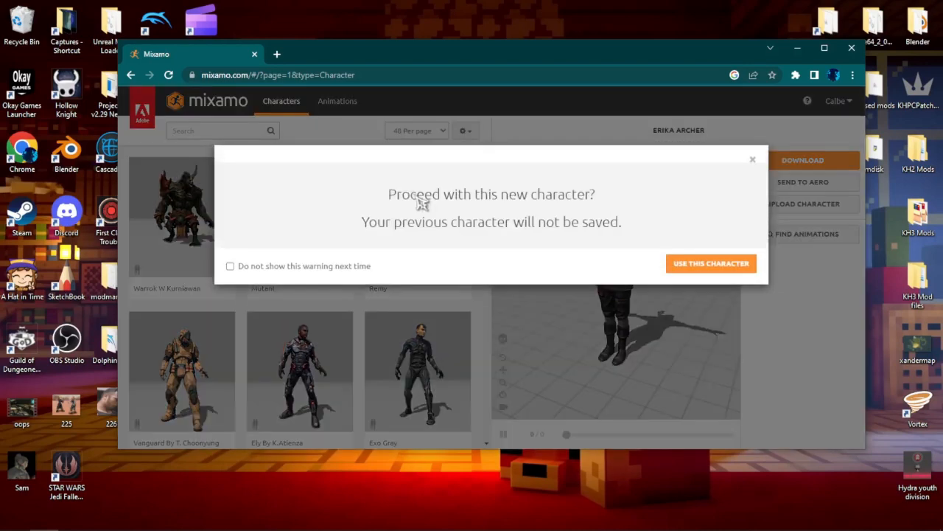
pyautogui.click(700, 266)
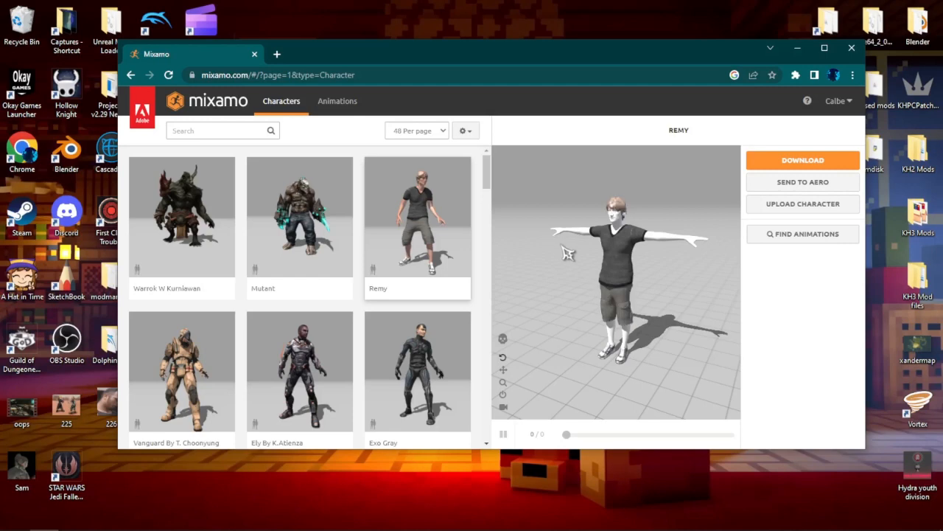
# - Download the Remy character in FBX Binary format with the T-pose
pyautogui.moveTo(573, 264)
pyautogui.mouseDown()
pyautogui.moveTo(651, 247)
pyautogui.moveTo(701, 248)
pyautogui.moveTo(599, 272)
pyautogui.moveTo(634, 257)
pyautogui.moveTo(646, 263)
pyautogui.moveTo(589, 258)
pyautogui.mouseUp()
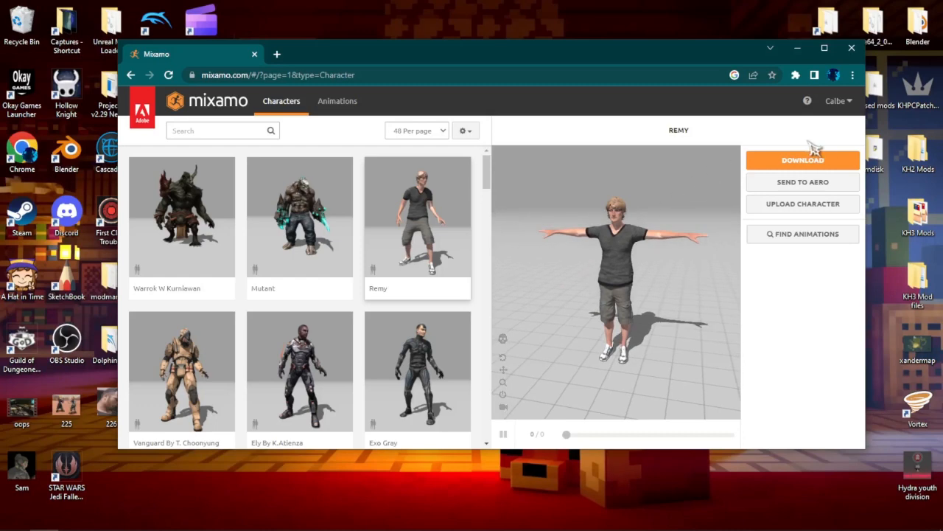
pyautogui.click(817, 167)
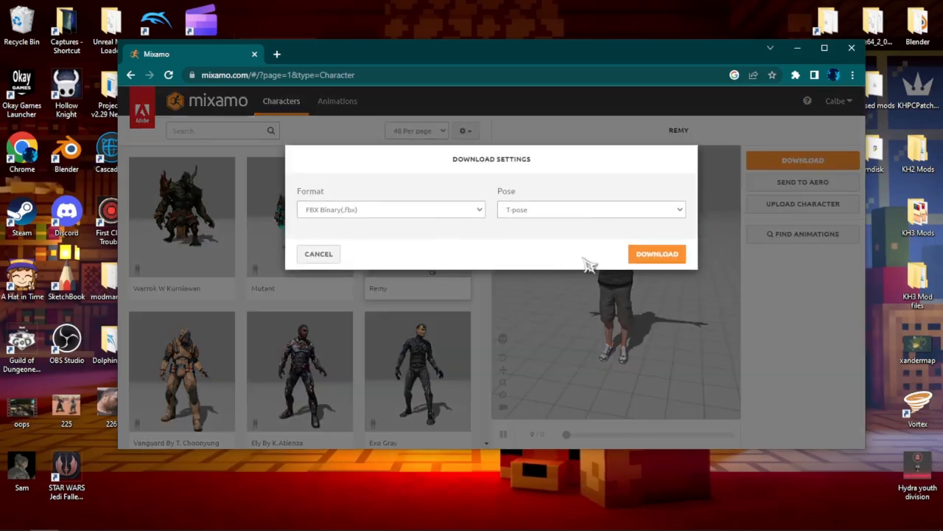
pyautogui.click(650, 259)
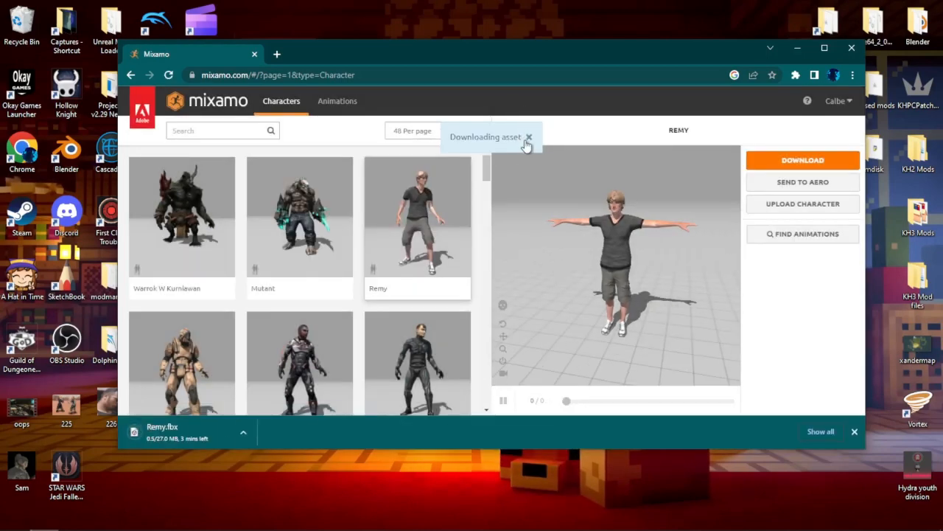
pyautogui.click(528, 138)
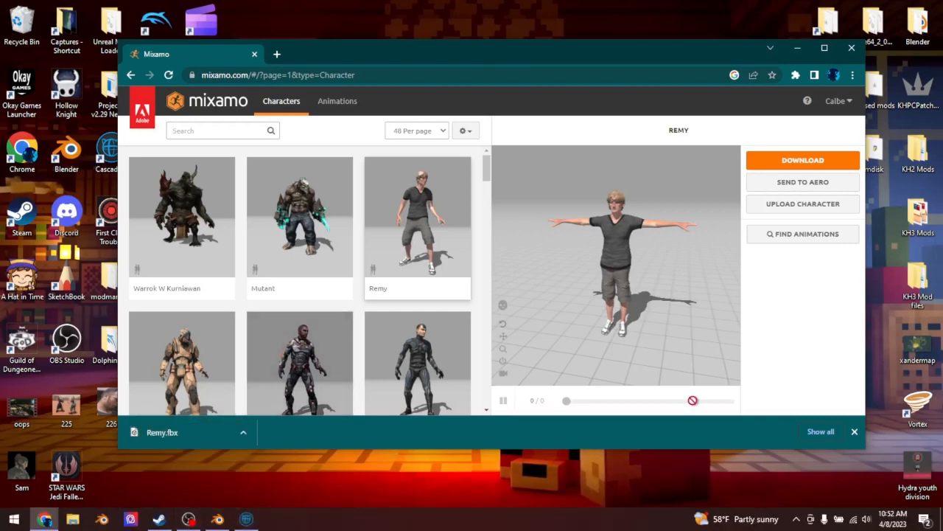
pyautogui.click(854, 431)
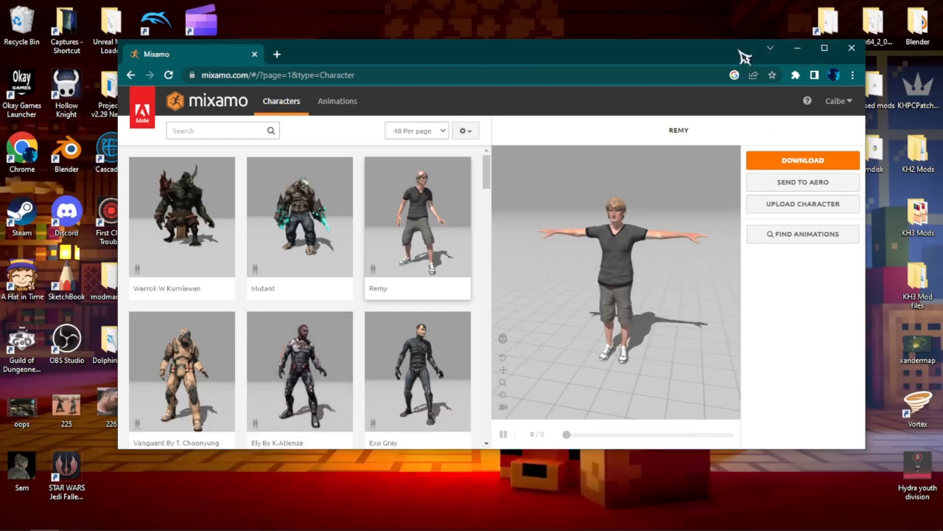
# - Apply the Shoved Reaction With Spin animation to Remy and download it as FBX Binary without skin, 30 fps, no keyframe reduction
pyautogui.click(342, 103)
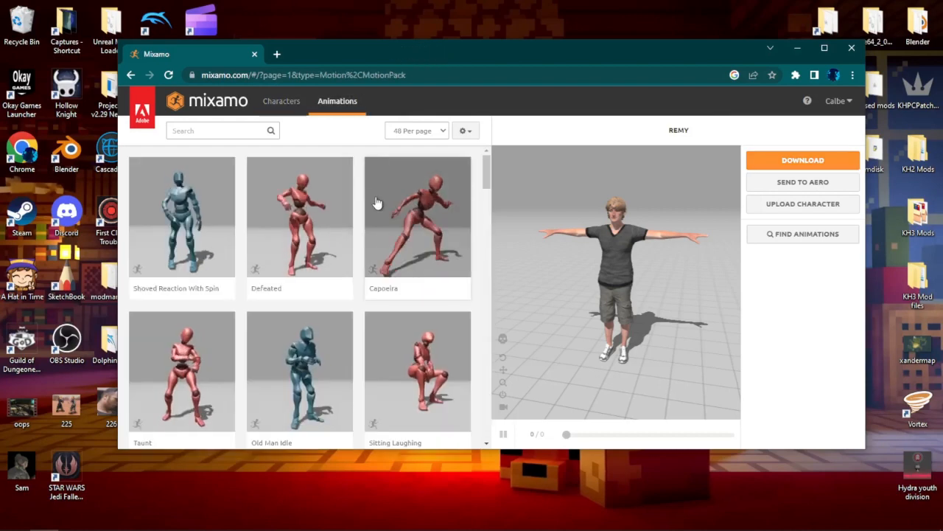
pyautogui.click(177, 209)
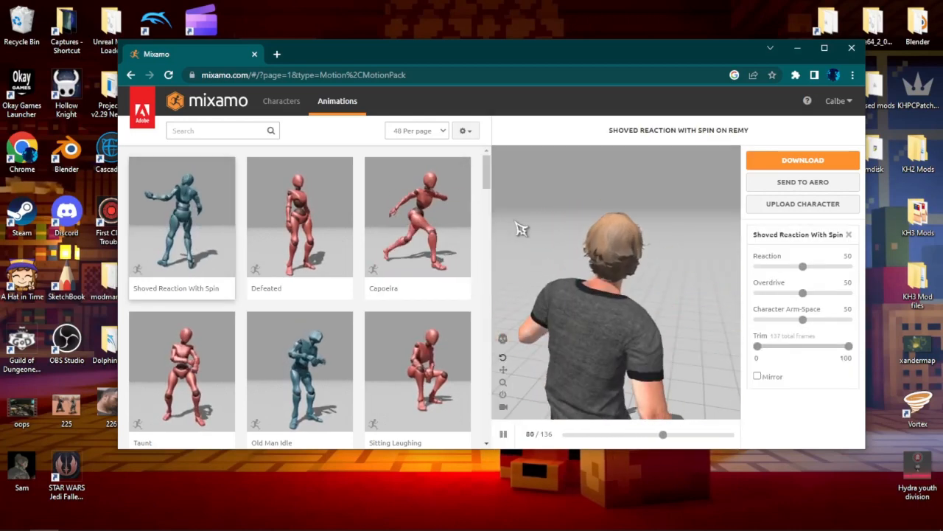
pyautogui.click(807, 161)
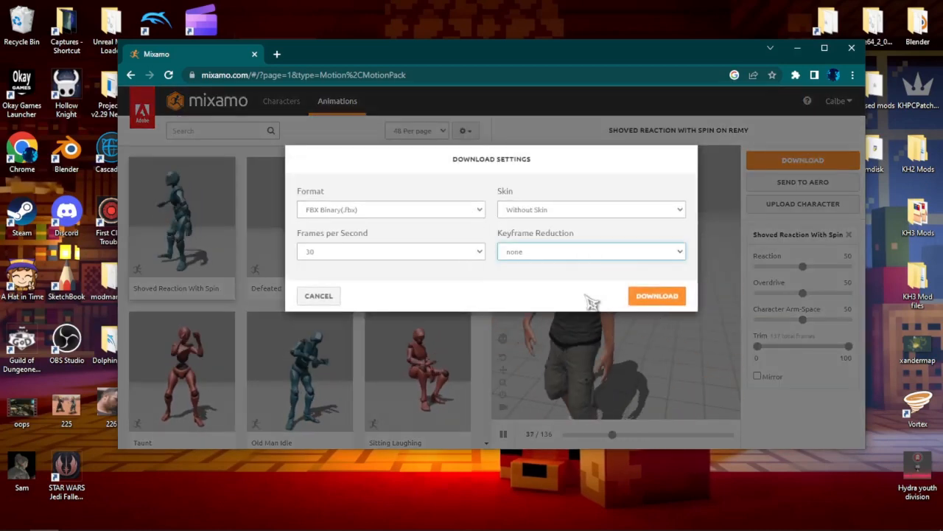
pyautogui.click(635, 271)
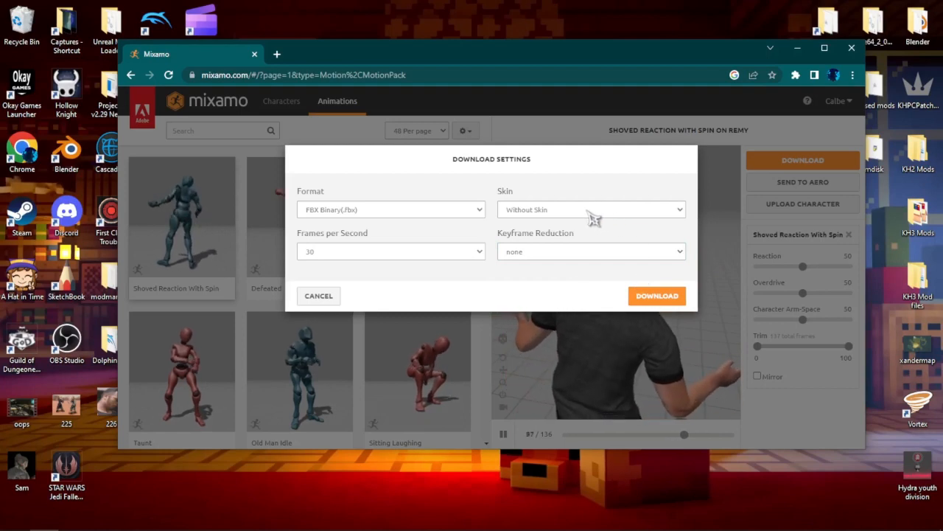
pyautogui.click(647, 304)
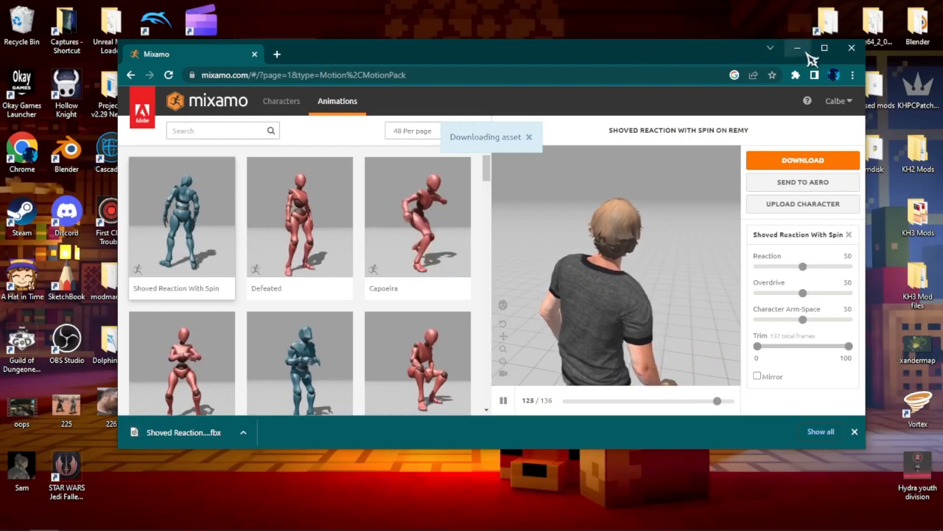
pyautogui.click(854, 50)
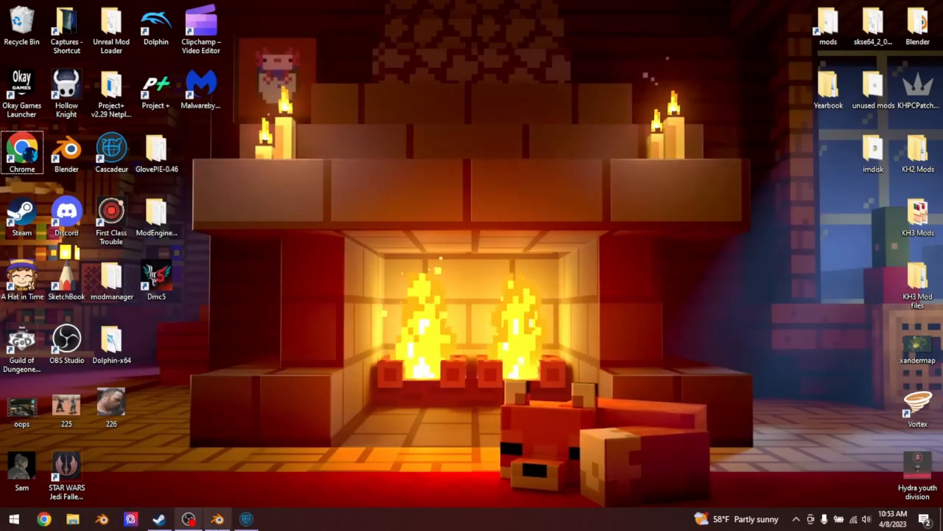
# - Switch to Blender and import the downloaded Remy.fbx character into the scene
pyautogui.click(217, 520)
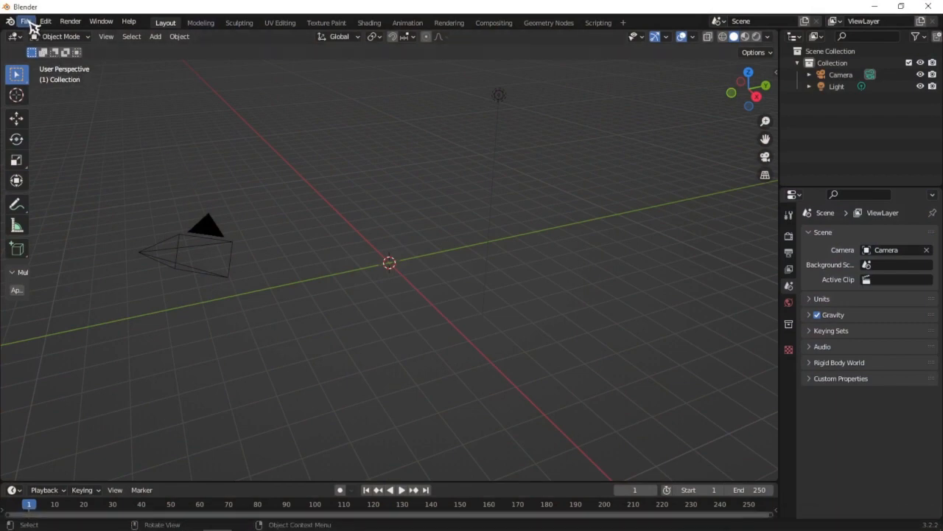
pyautogui.click(28, 21)
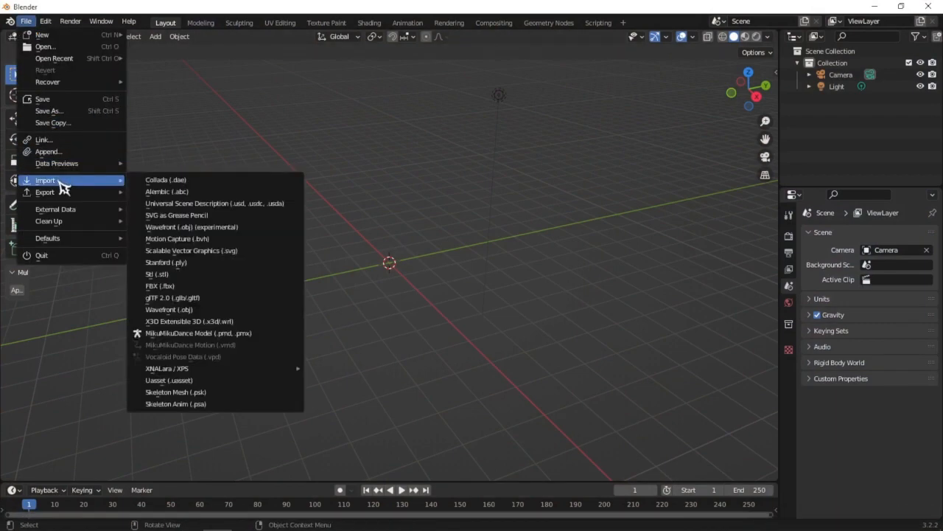
pyautogui.moveTo(63, 182)
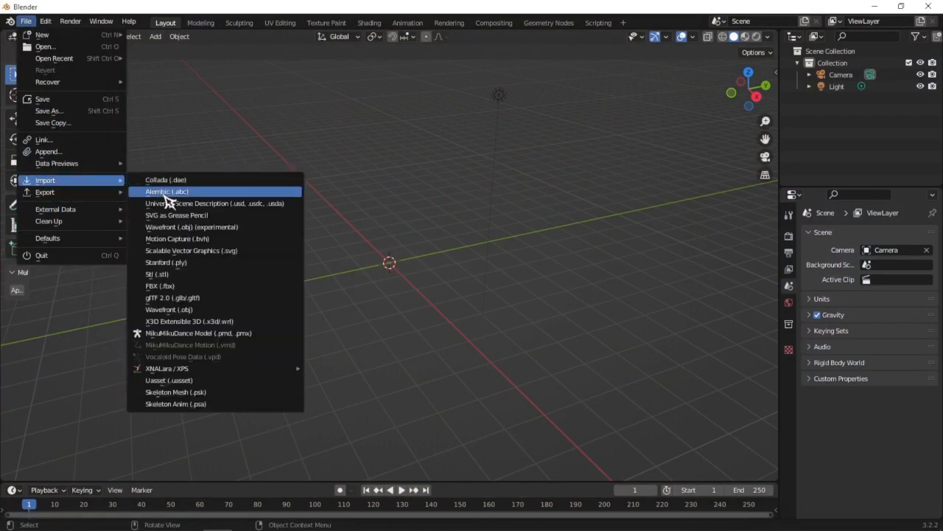
pyautogui.click(187, 286)
pyautogui.click(216, 218)
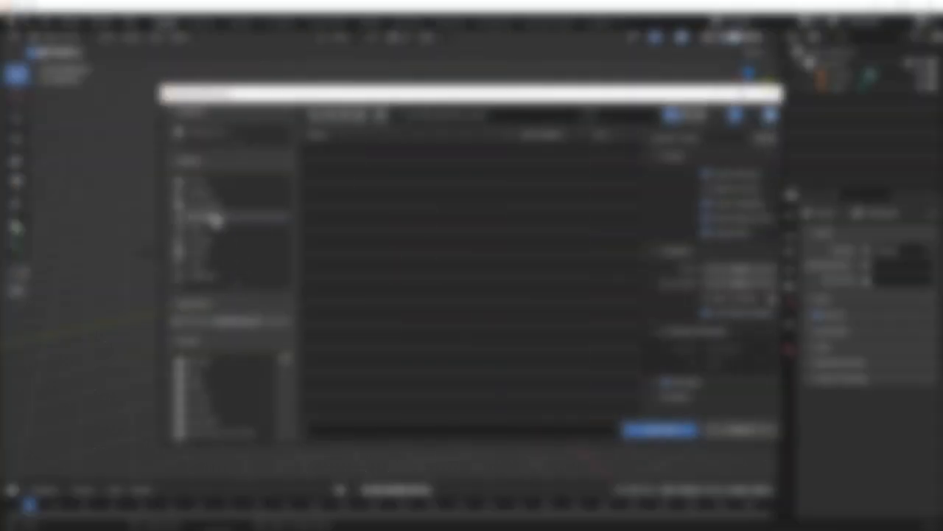
pyautogui.click(540, 135)
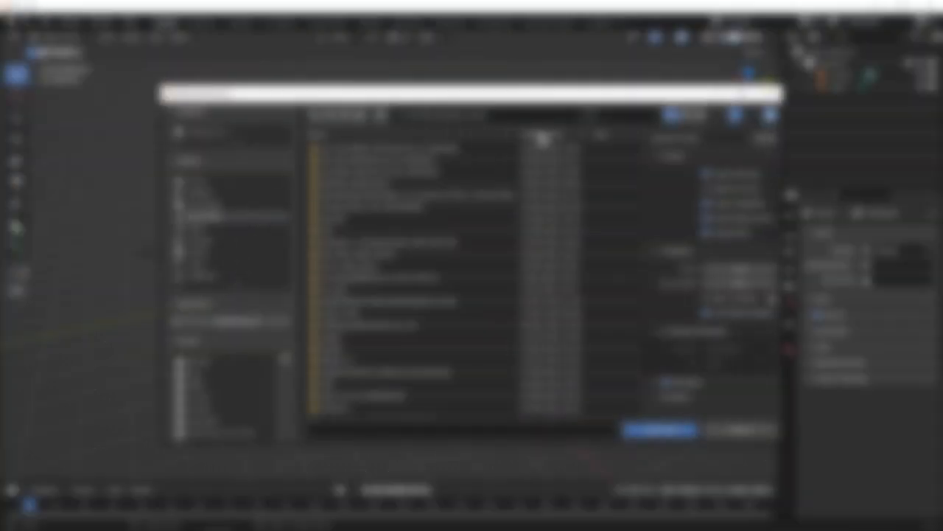
pyautogui.scroll(-5, 471, 268)
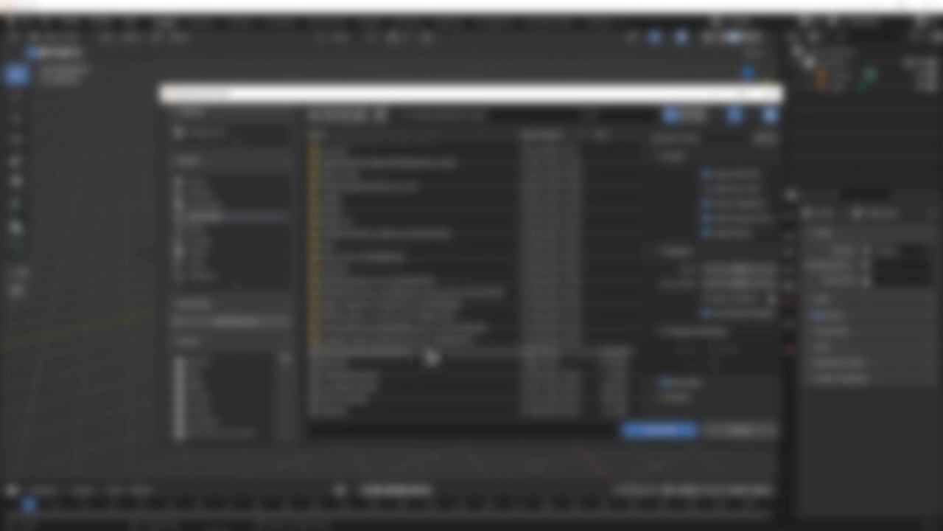
pyautogui.click(409, 362)
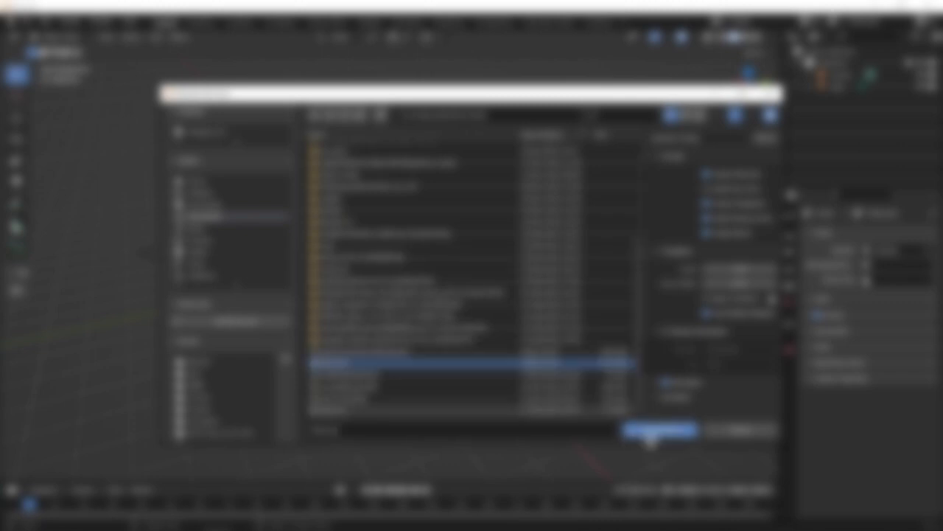
pyautogui.click(658, 430)
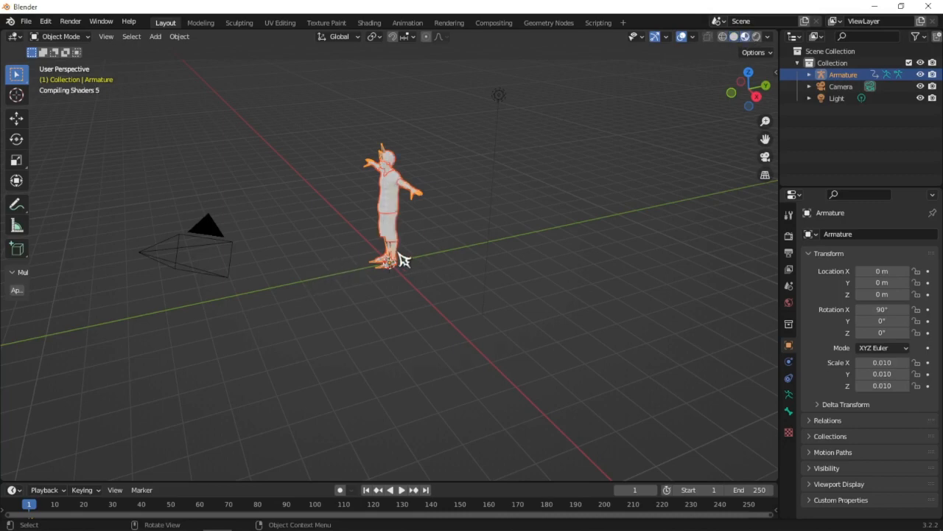
# - Select the imported character's armature and hide it in the viewport, leaving the meshes shown
pyautogui.moveTo(403, 259); pyautogui.dragTo(490, 236, button='middle')
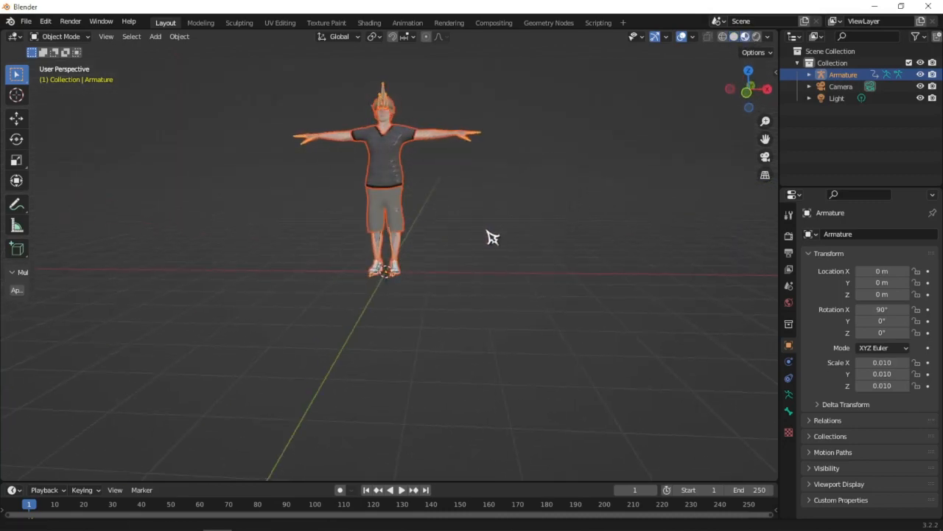
pyautogui.scroll(2, 488, 299)
pyautogui.click(418, 169)
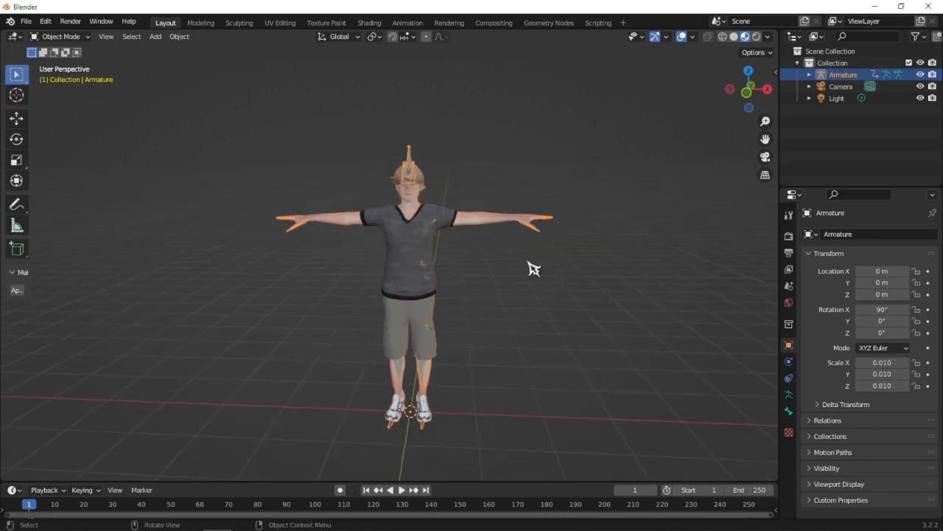
pyautogui.click(788, 395)
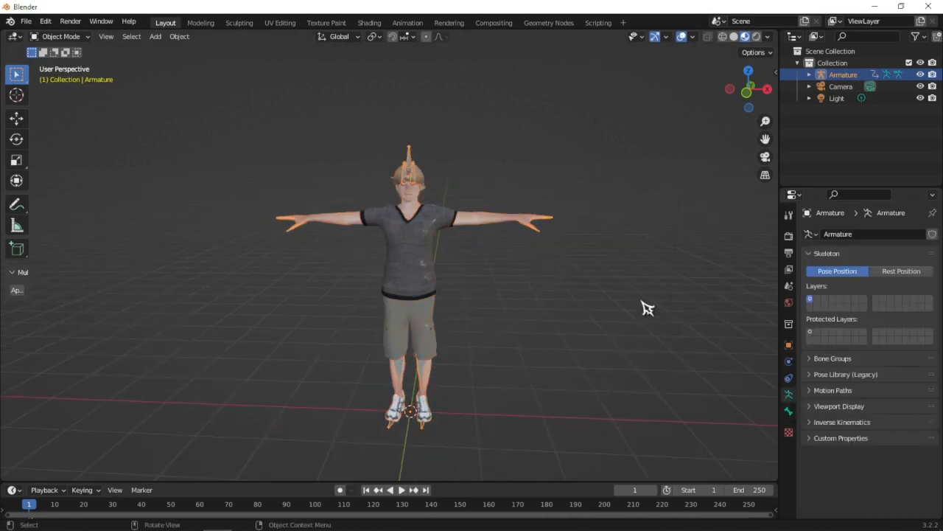
pyautogui.click(455, 141)
pyautogui.click(415, 163)
pyautogui.press('h')
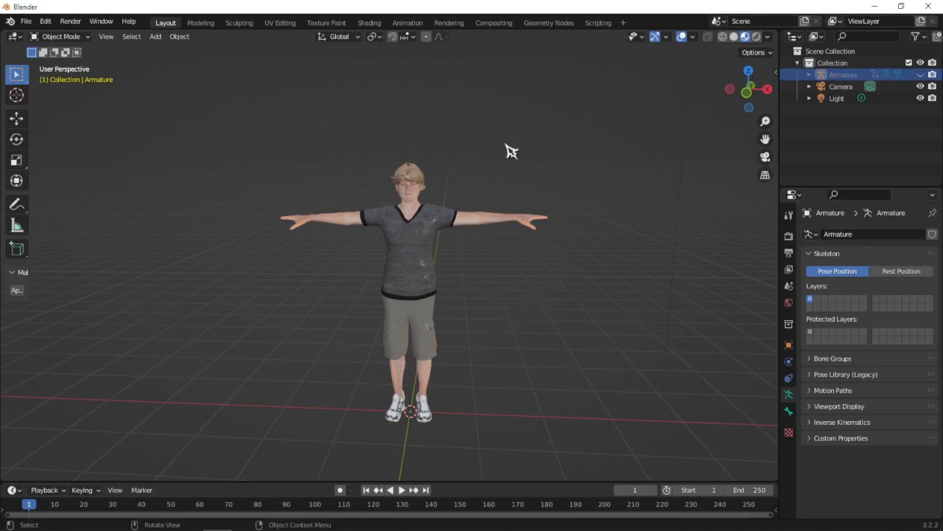
# - Examine the mesh parts parented under the armature in the scene collection
pyautogui.scroll(3, 516, 186)
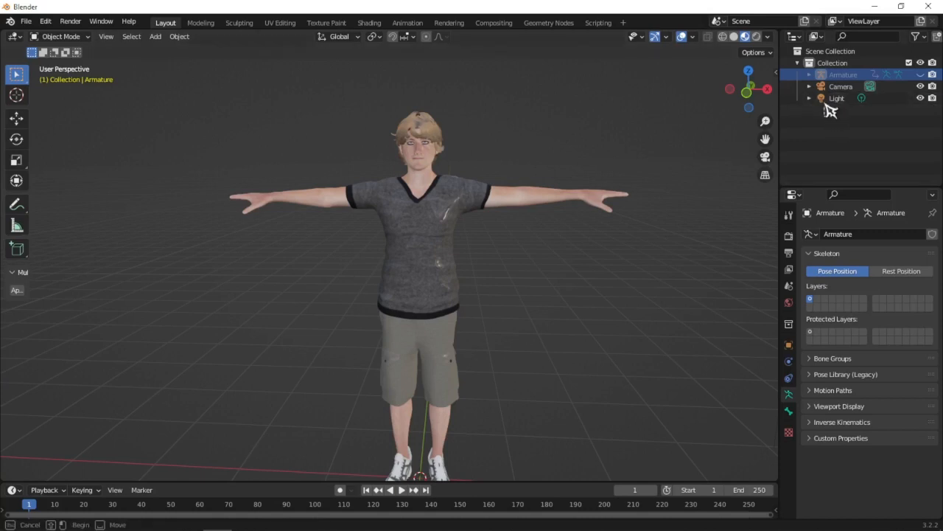
pyautogui.moveTo(832, 109); pyautogui.dragTo(800, 68)
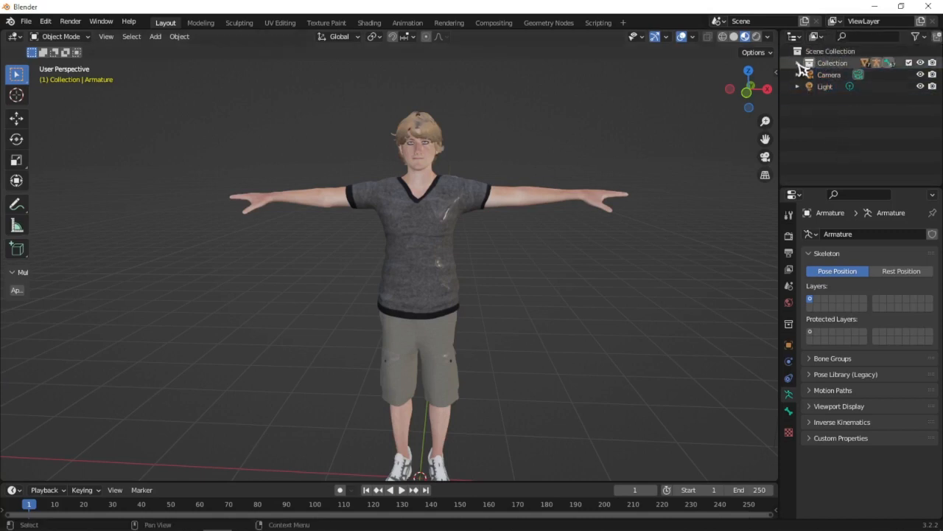
pyautogui.click(798, 64)
pyautogui.click(809, 75)
pyautogui.scroll(-3, 817, 129)
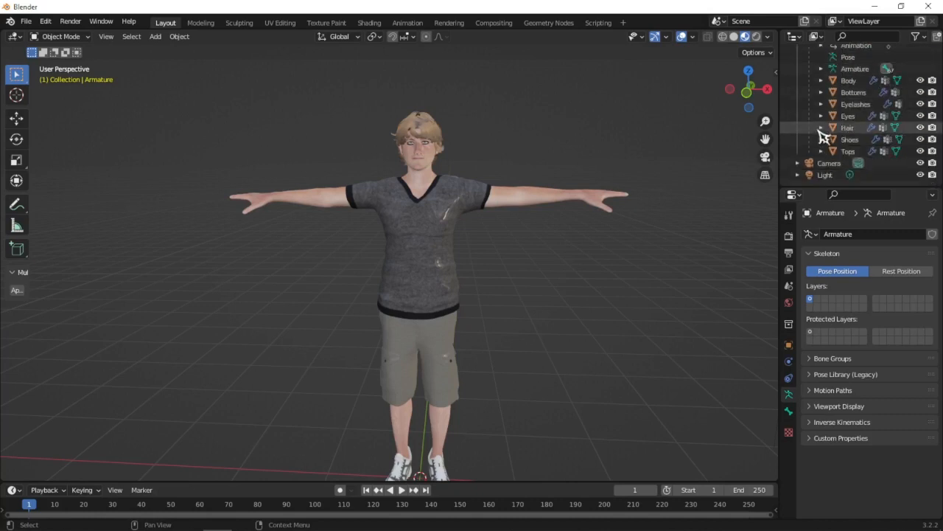
pyautogui.scroll(3, 814, 131)
pyautogui.click(810, 75)
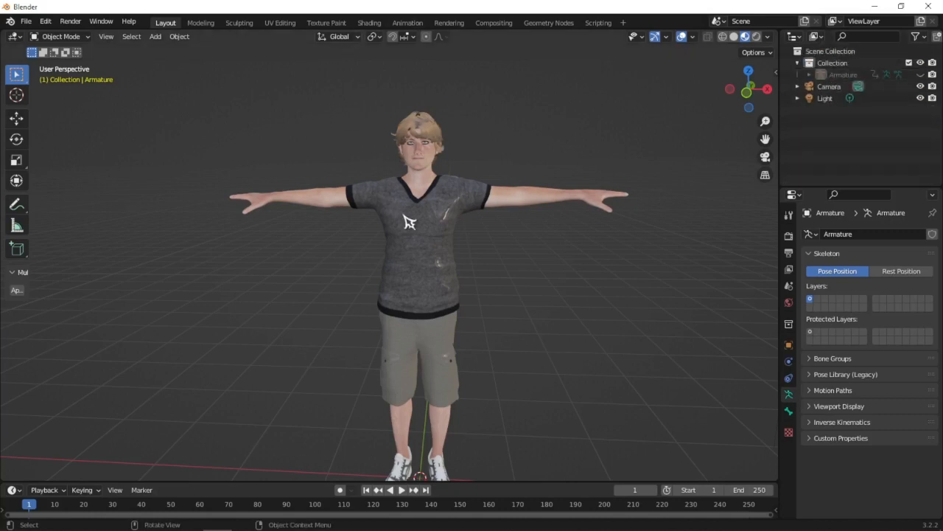
# - Select the character's hair mesh and bring up the blend settings of its Hairmat material
pyautogui.scroll(2, 488, 133)
pyautogui.moveTo(487, 135)
pyautogui.mouseDown(button='middle')
pyautogui.moveTo(479, 147)
pyautogui.moveTo(519, 140)
pyautogui.moveTo(488, 143)
pyautogui.moveTo(496, 145)
pyautogui.mouseUp(button='middle')
pyautogui.click(444, 124)
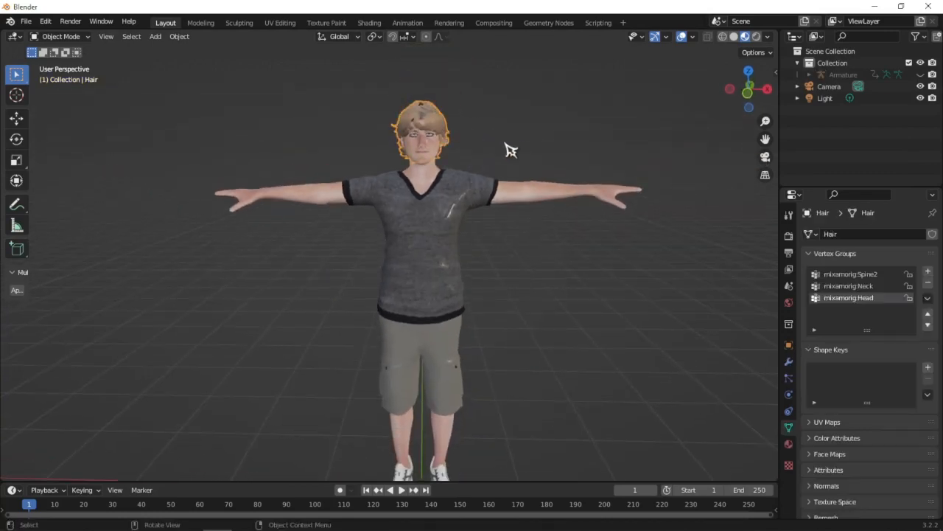
pyautogui.scroll(6, 470, 266)
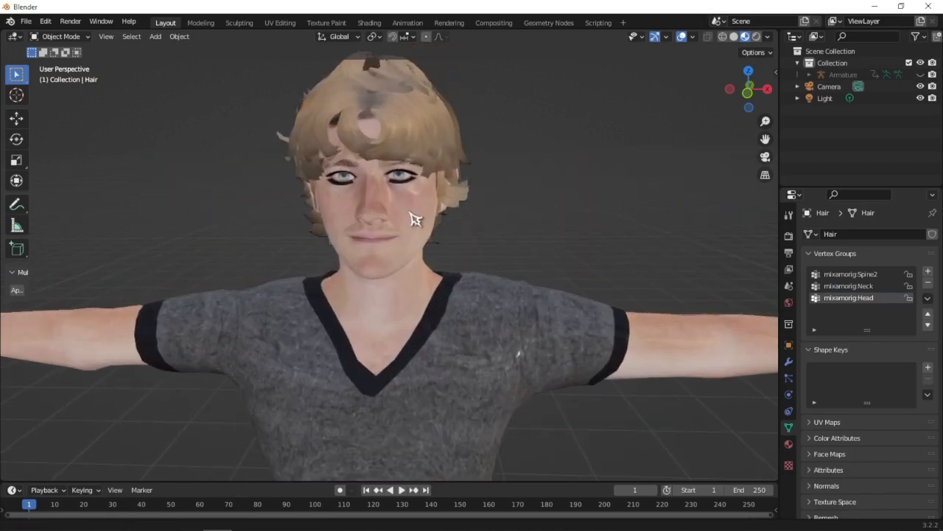
pyautogui.moveTo(421, 273); pyautogui.dragTo(455, 275, button='middle')
pyautogui.click(438, 161)
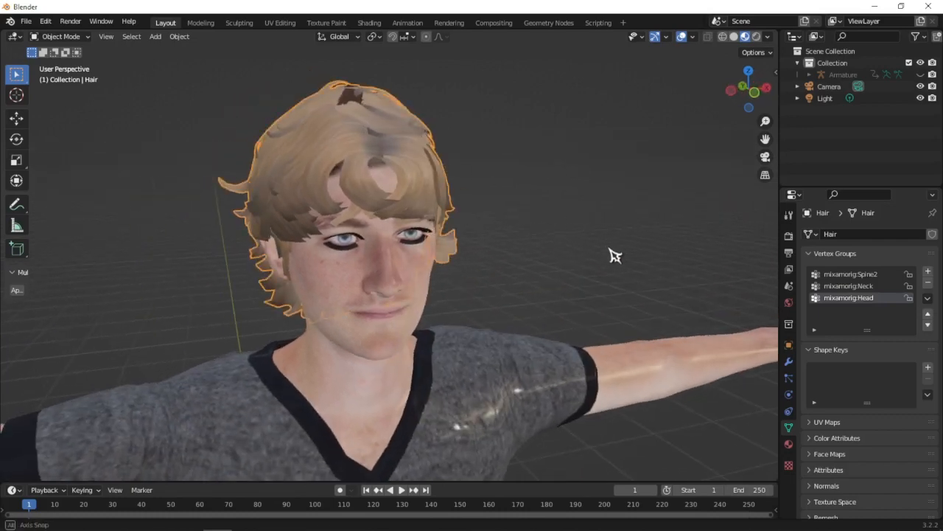
pyautogui.moveTo(611, 252); pyautogui.dragTo(579, 250, button='middle')
pyautogui.scroll(-5, 579, 251)
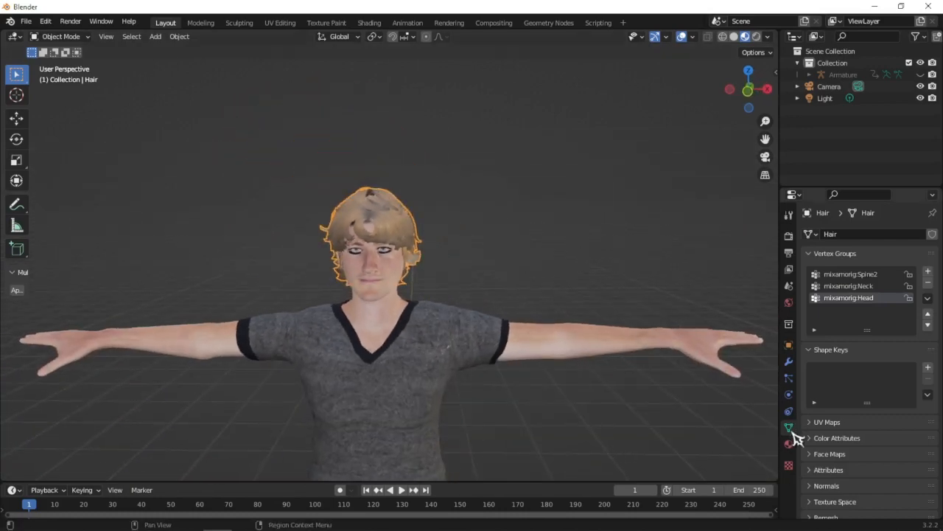
pyautogui.click(789, 445)
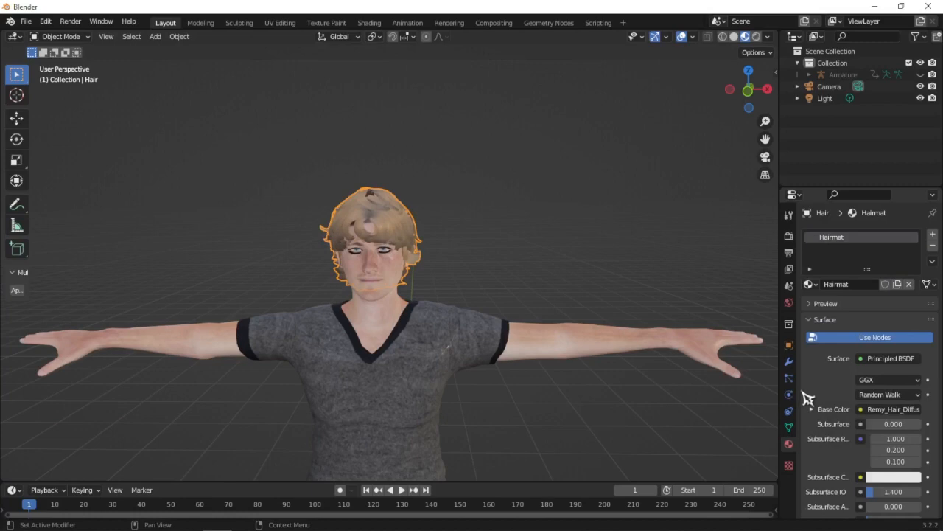
pyautogui.scroll(-15, 843, 394)
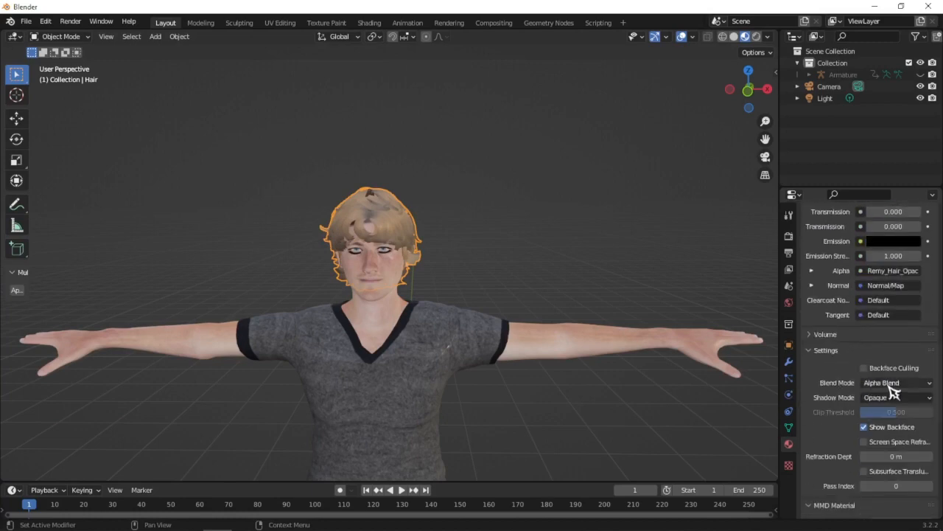
# - Try Backface Culling on the hair material and switch it back off
pyautogui.click(893, 383)
pyautogui.click(882, 381)
pyautogui.click(429, 226)
pyautogui.scroll(3, 426, 227)
pyautogui.moveTo(426, 227); pyautogui.dragTo(450, 244, button='middle')
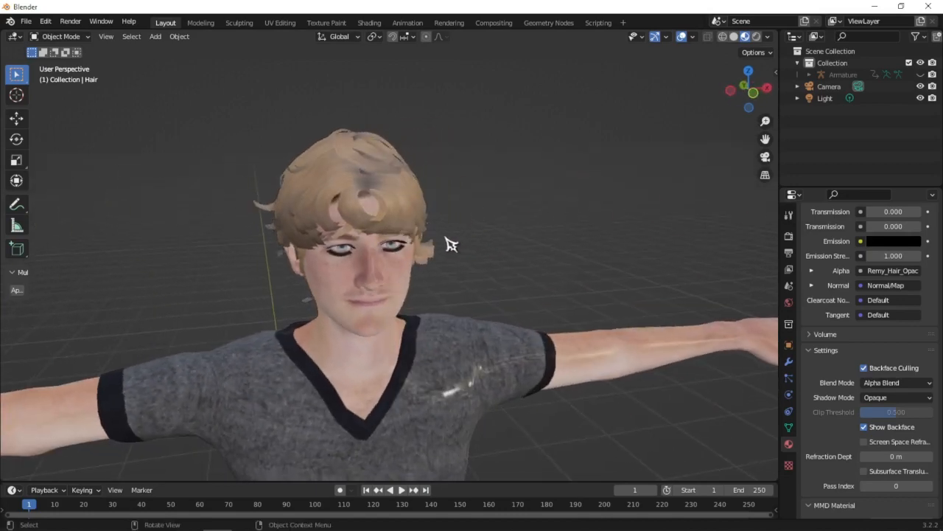
pyautogui.click(864, 367)
# - Set the hair material's blend mode to Alpha Hashed and check the hair from the side and front
pyautogui.click(881, 383)
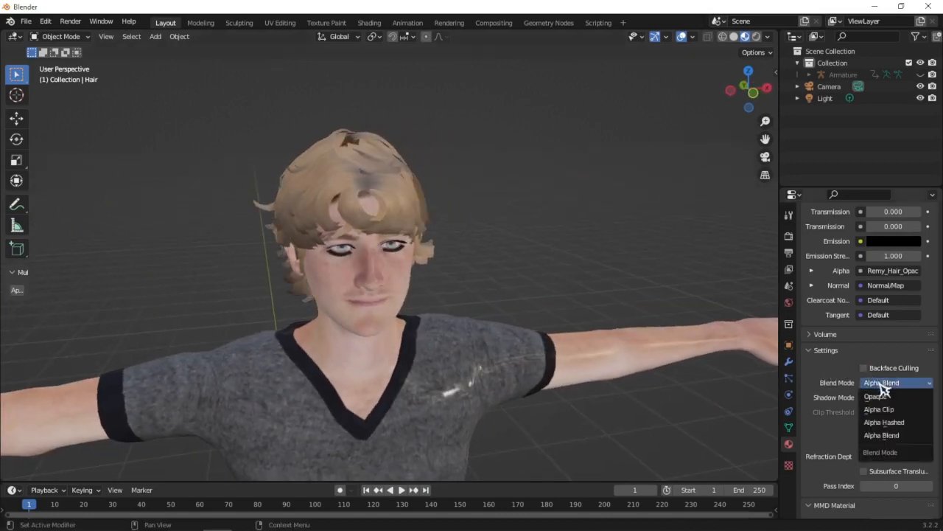
pyautogui.click(893, 423)
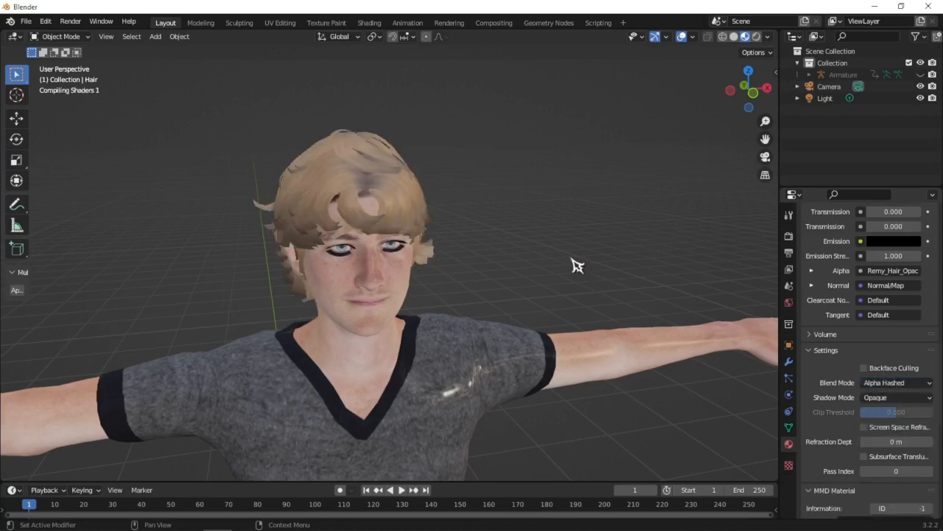
pyautogui.moveTo(577, 266); pyautogui.dragTo(622, 202, button='middle')
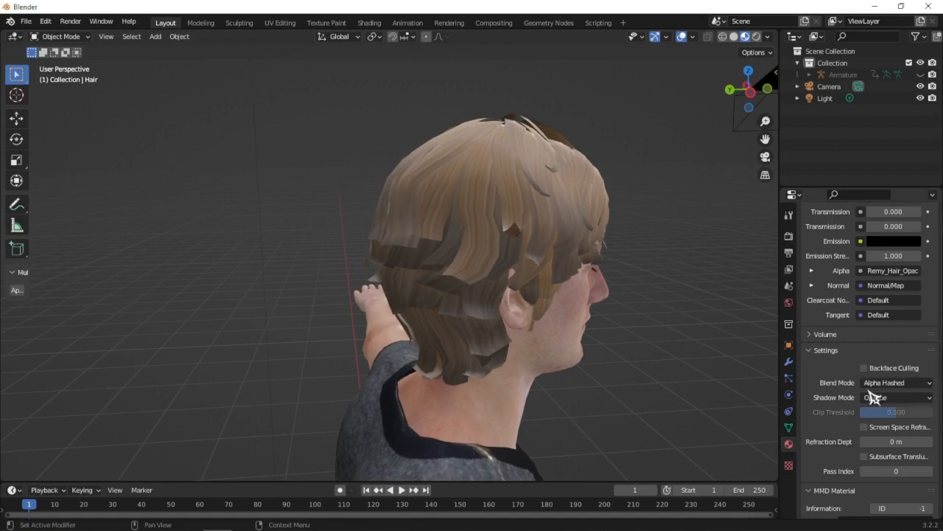
pyautogui.moveTo(575, 221); pyautogui.dragTo(516, 210, button='middle')
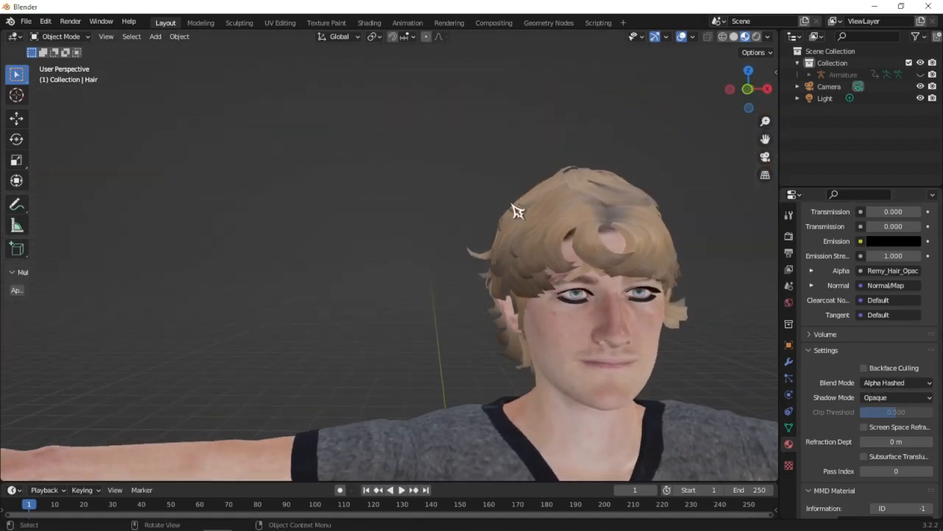
# - Try the Alpha Hashed and Alpha Clip blend modes on the eyelashes material, with a clip threshold of 0.000
pyautogui.click(648, 305)
pyautogui.scroll(-2, 649, 305)
pyautogui.scroll(1, 648, 306)
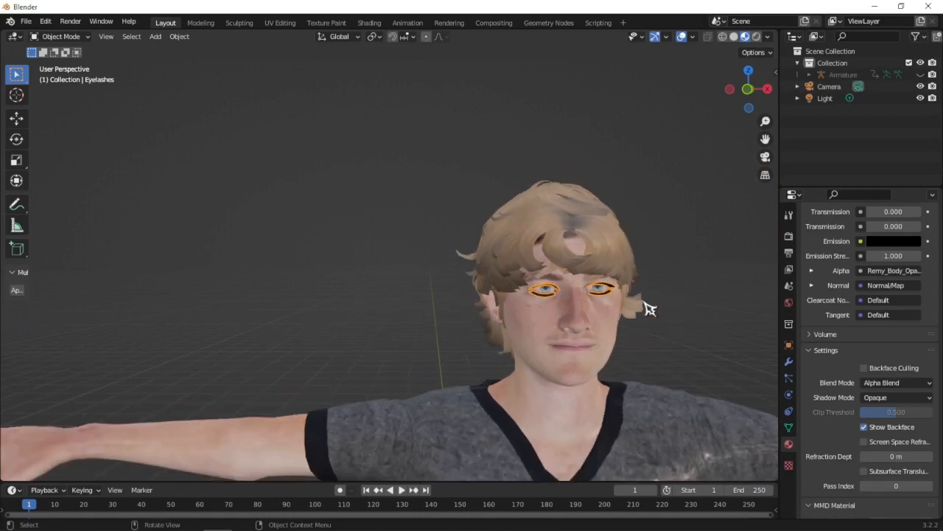
pyautogui.click(910, 383)
pyautogui.click(912, 420)
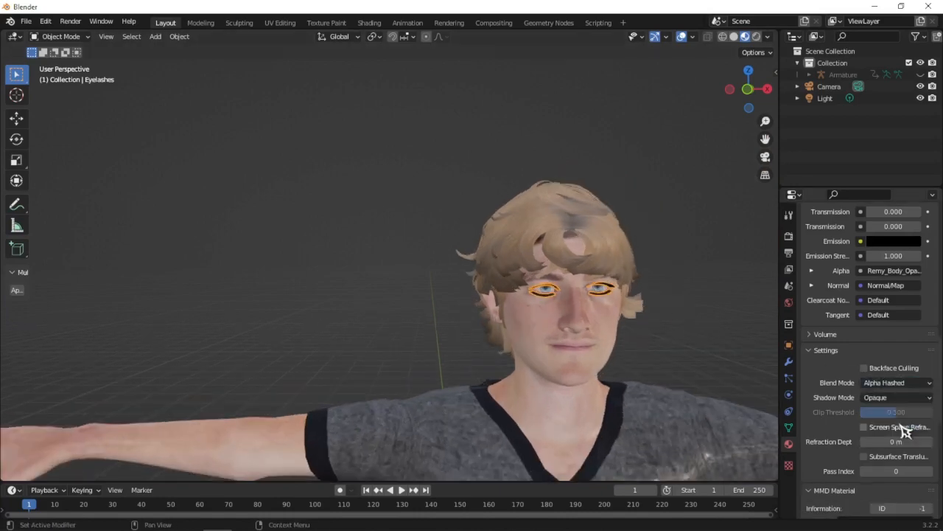
pyautogui.click(899, 384)
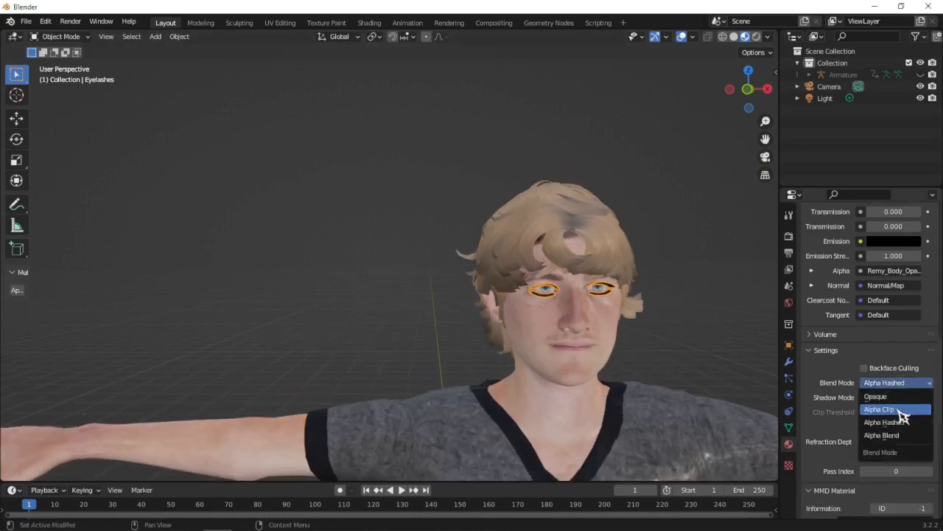
pyautogui.click(895, 407)
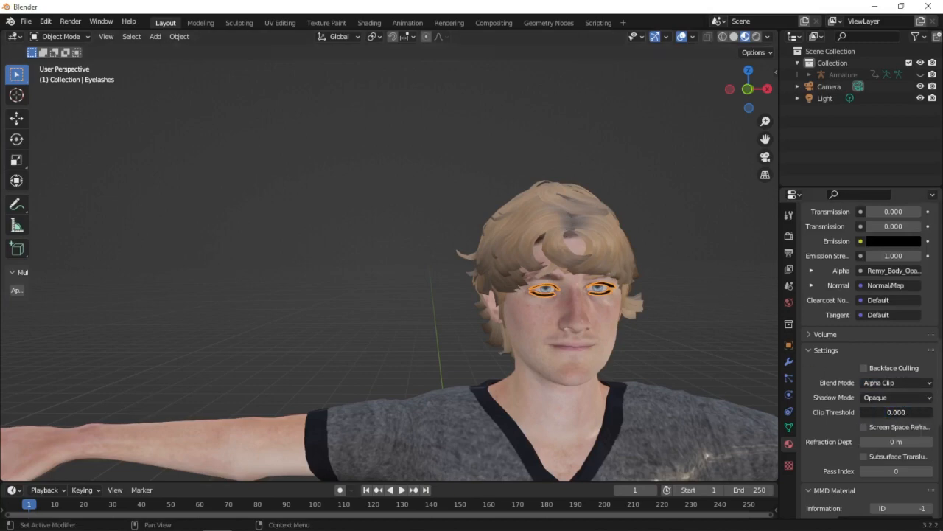
# - Delete the eyelashes mesh from the character
pyautogui.press('x')
pyautogui.click(709, 305)
pyautogui.moveTo(709, 305); pyautogui.dragTo(520, 259, button='middle')
pyautogui.moveTo(520, 260)
pyautogui.mouseDown(button='middle')
pyautogui.moveTo(501, 268)
pyautogui.moveTo(518, 255)
pyautogui.moveTo(505, 267)
pyautogui.moveTo(535, 260)
pyautogui.moveTo(507, 258)
pyautogui.mouseUp(button='middle')
# - Model a brimmed top hat above the head from an extruded and scaled mesh circle, and create a second material for its band
pyautogui.hotkey('shift', 'a')
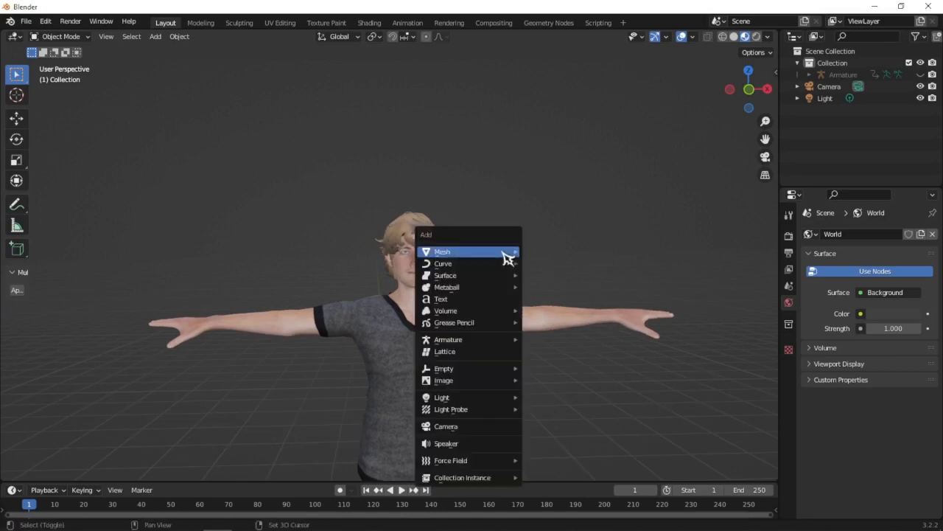
pyautogui.click(571, 278)
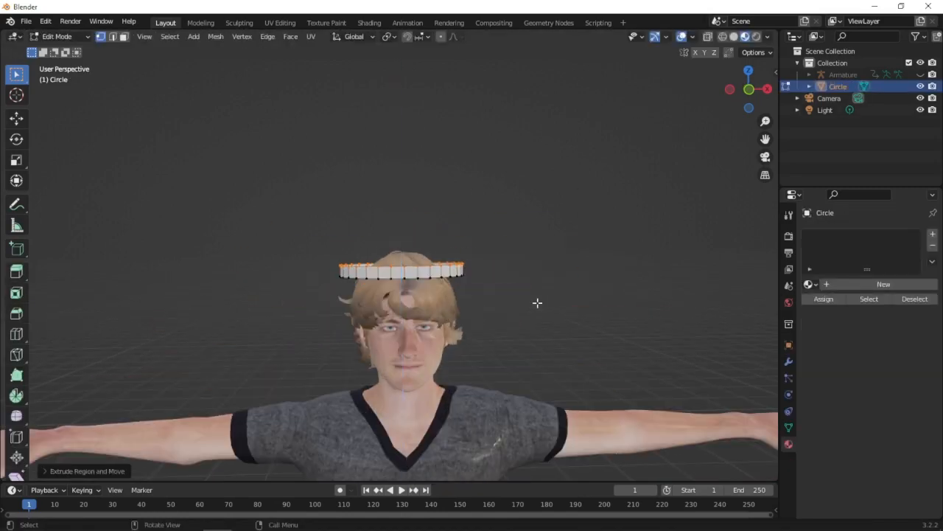
pyautogui.press('s')
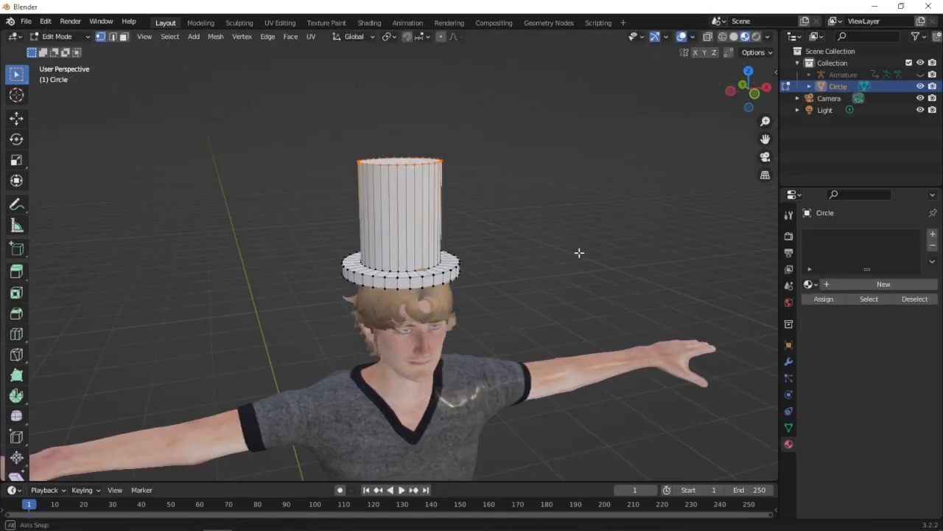
pyautogui.moveTo(579, 253); pyautogui.dragTo(626, 301, button='middle')
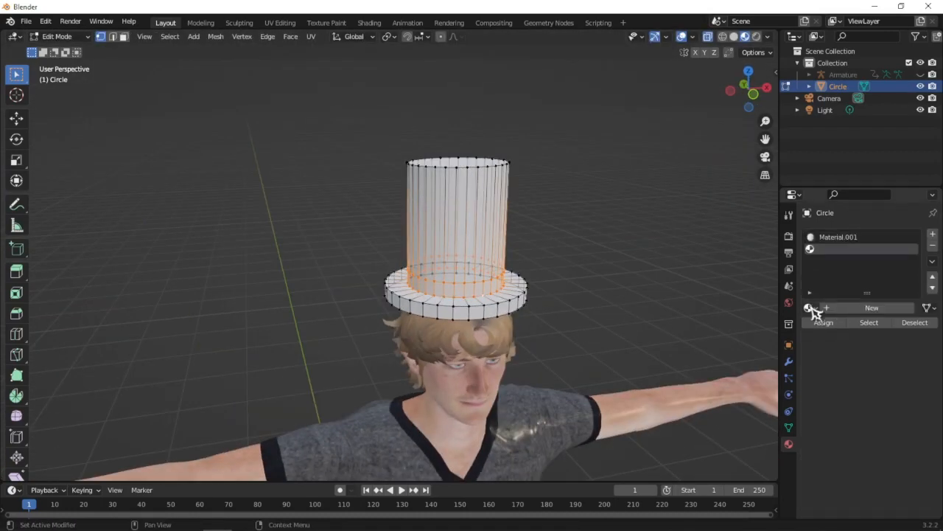
pyautogui.click(877, 308)
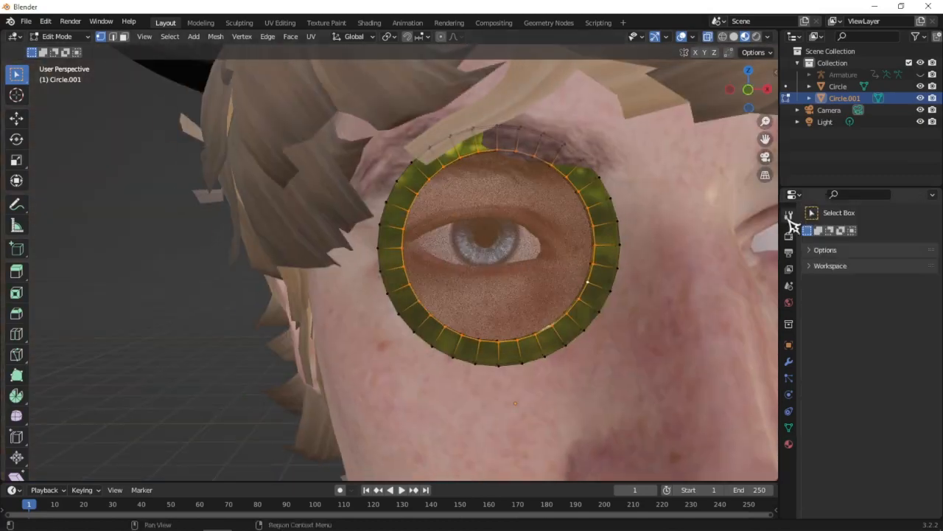
# - Check the scene's render and output properties
pyautogui.click(788, 235)
pyautogui.scroll(-3, 833, 443)
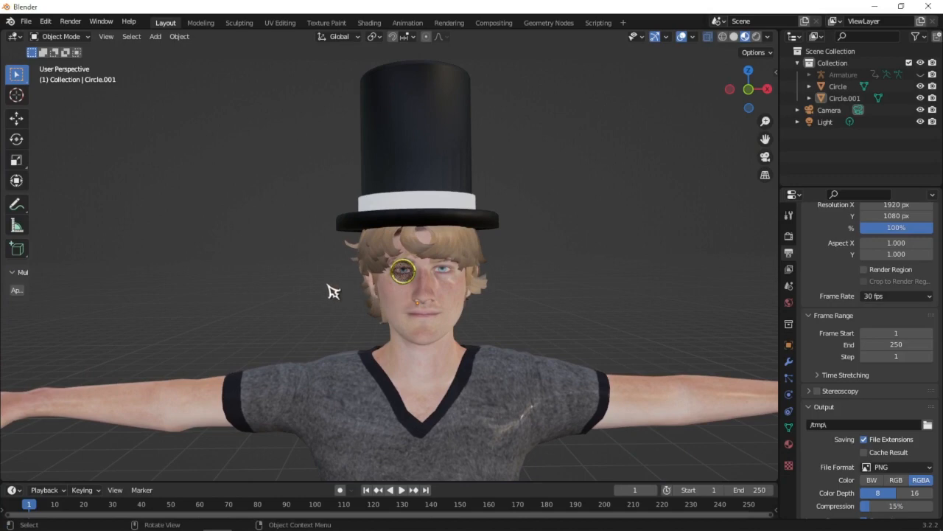
pyautogui.keyDown('shift'); pyautogui.moveTo(328, 286); pyautogui.dragTo(334, 297, button='middle'); pyautogui.keyUp('shift')
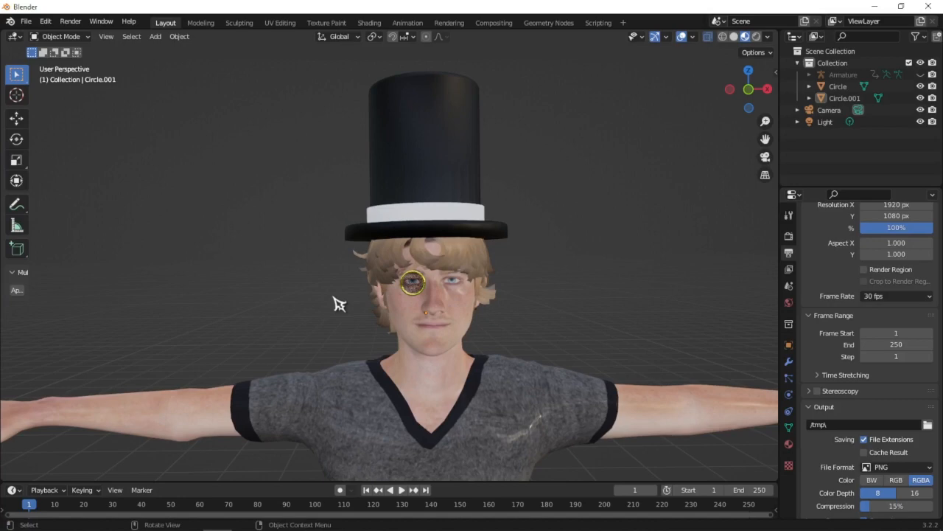
# - Select the monocle together with the top hat and select all vertices of both in Edit Mode
pyautogui.click(411, 286)
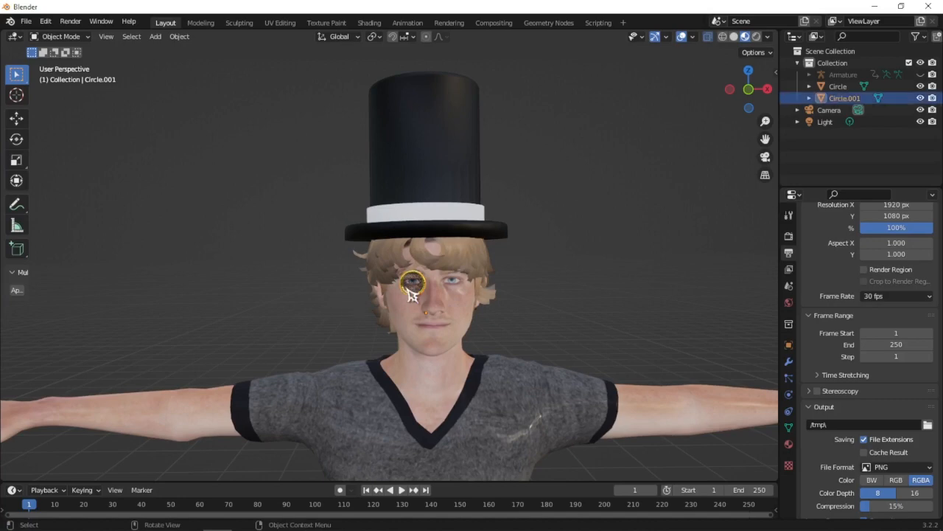
pyautogui.press('Tab')
pyautogui.press('Tab')
pyautogui.keyDown('shift'); pyautogui.click(475, 219); pyautogui.keyUp('shift')
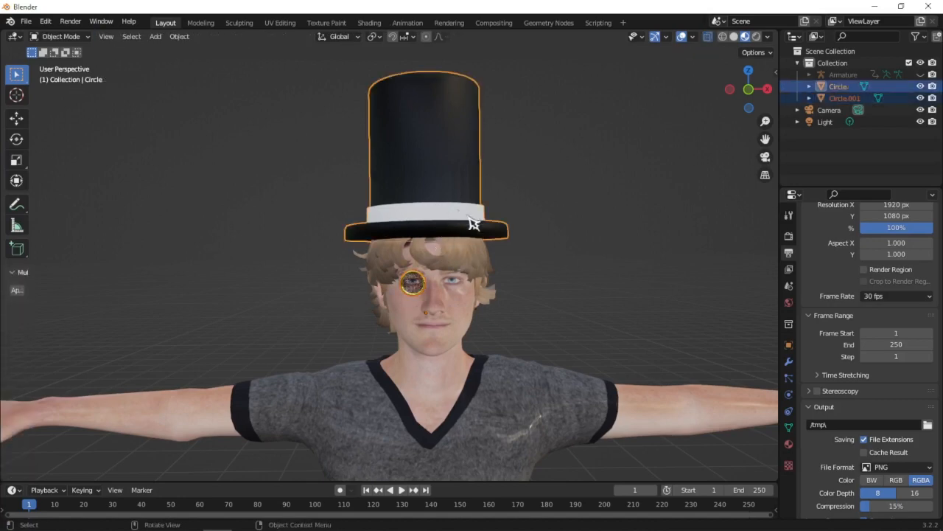
pyautogui.press('Tab')
pyautogui.press('a')
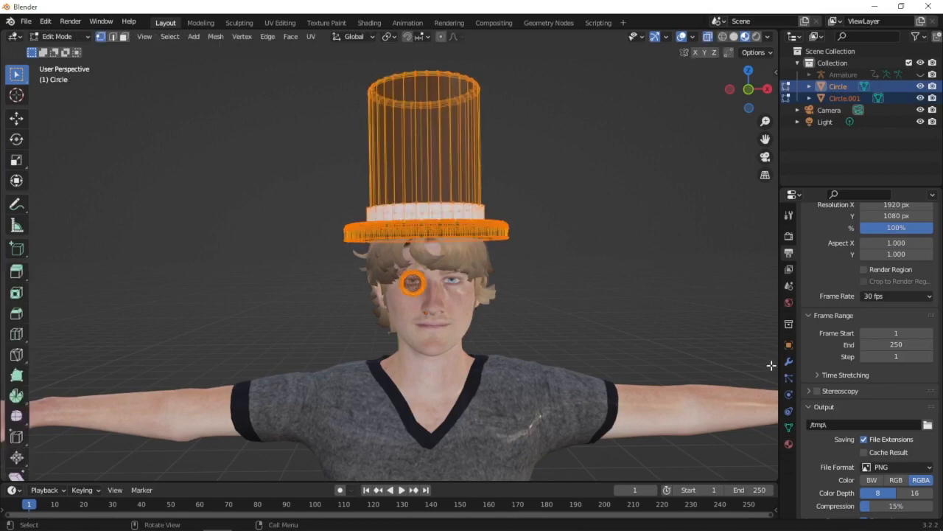
# - Add a vertex group to the top hat mesh and return to Object Mode
pyautogui.click(789, 429)
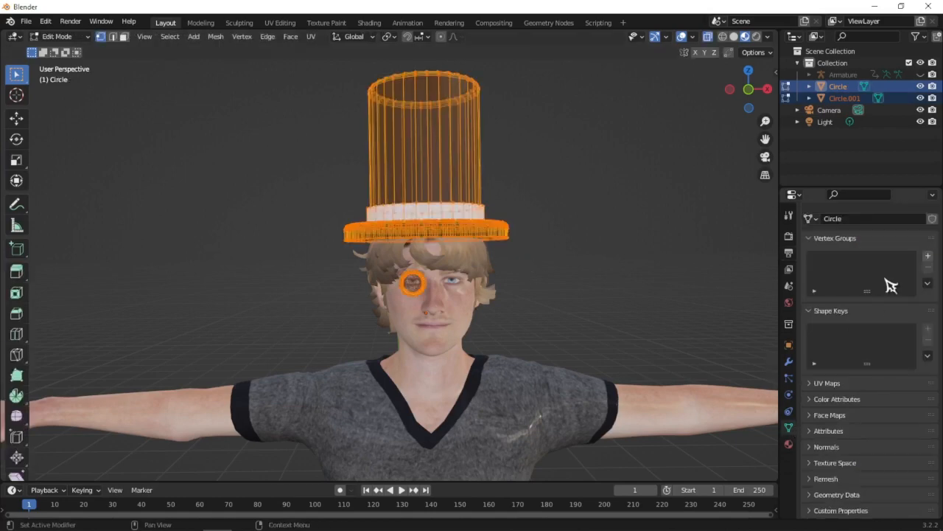
pyautogui.click(928, 256)
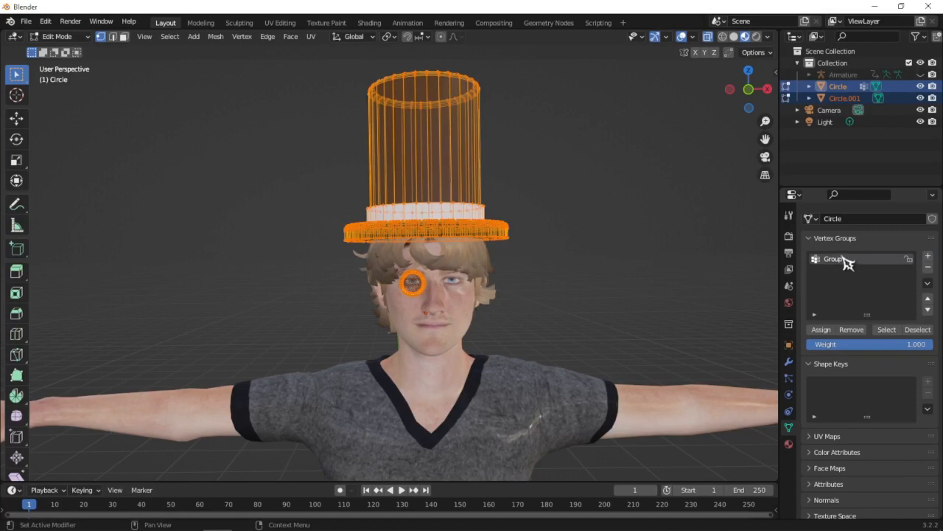
pyautogui.press('Tab')
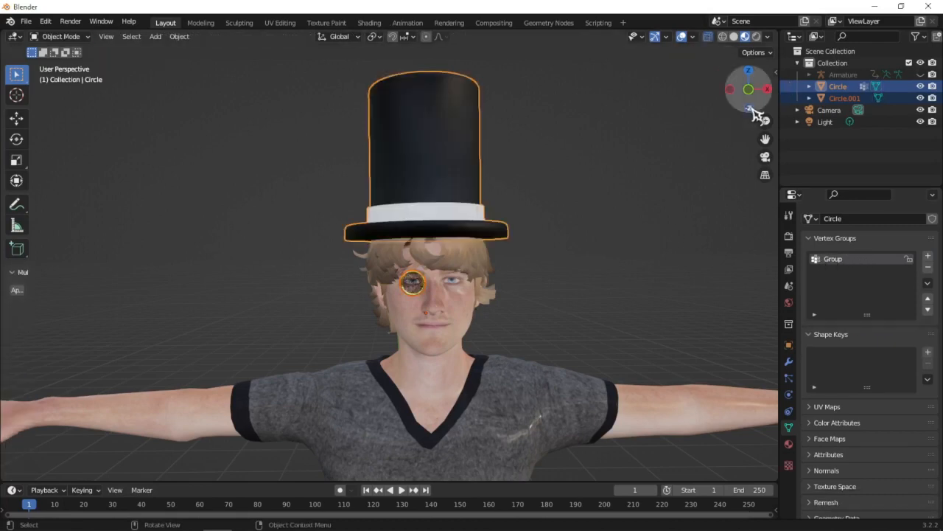
# - Unhide and select the armature, and enable In Front in its viewport display settings
pyautogui.click(843, 75)
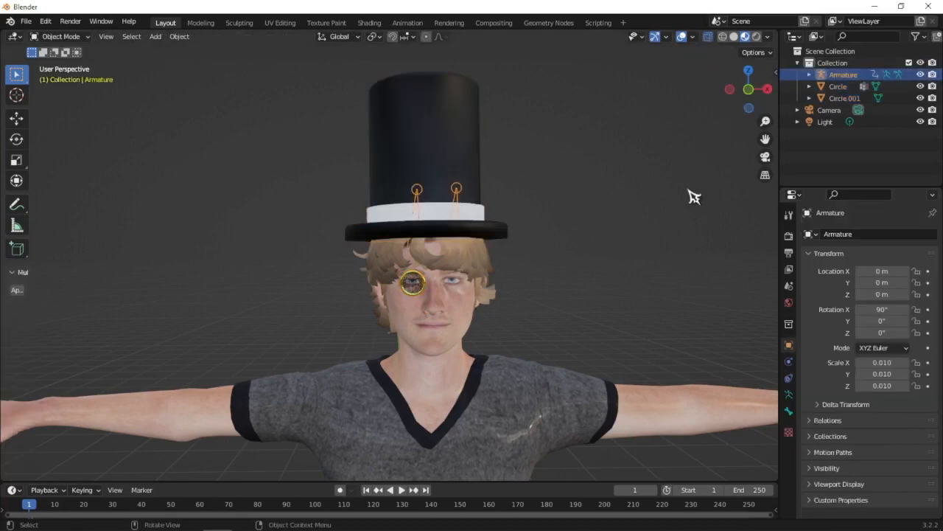
pyautogui.click(789, 411)
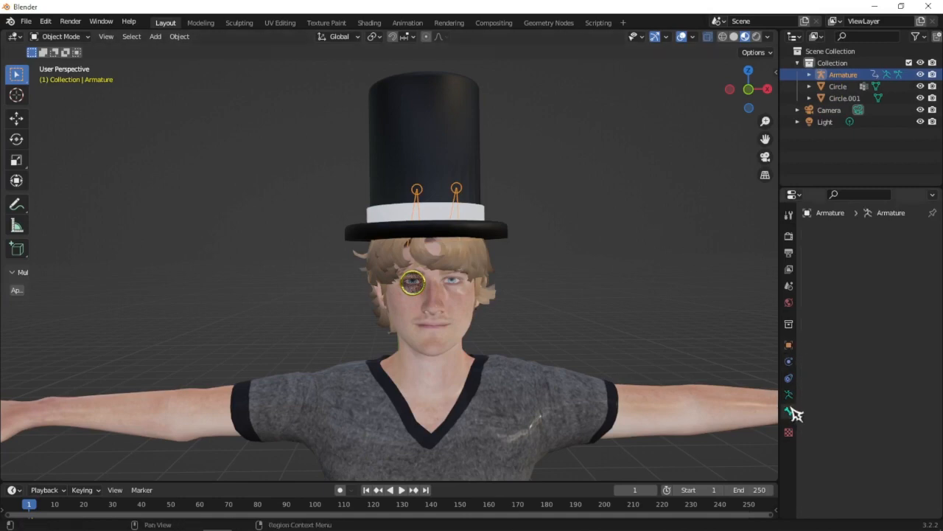
pyautogui.click(789, 394)
pyautogui.click(824, 406)
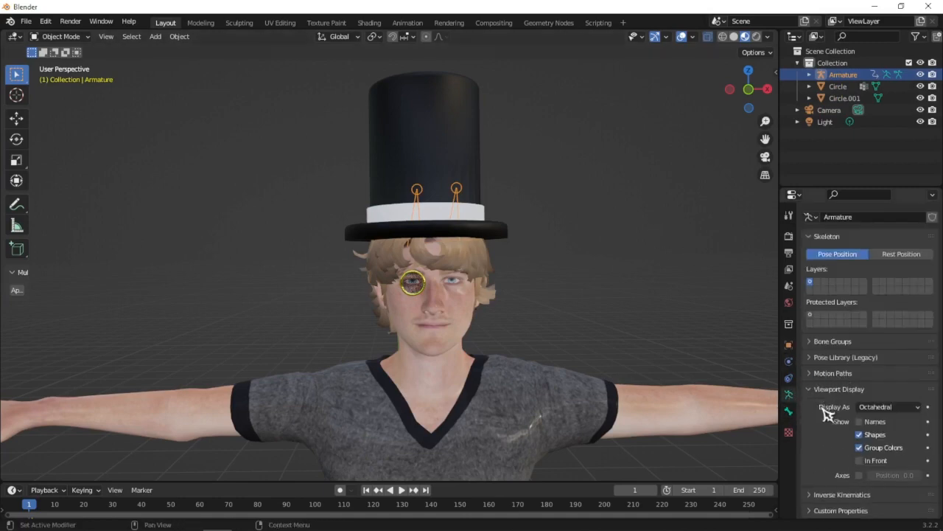
pyautogui.click(863, 462)
# - Select the character's head bone in Pose Mode, open its name for copying, and return to Object Mode
pyautogui.hotkey('ctrl', 'Tab')
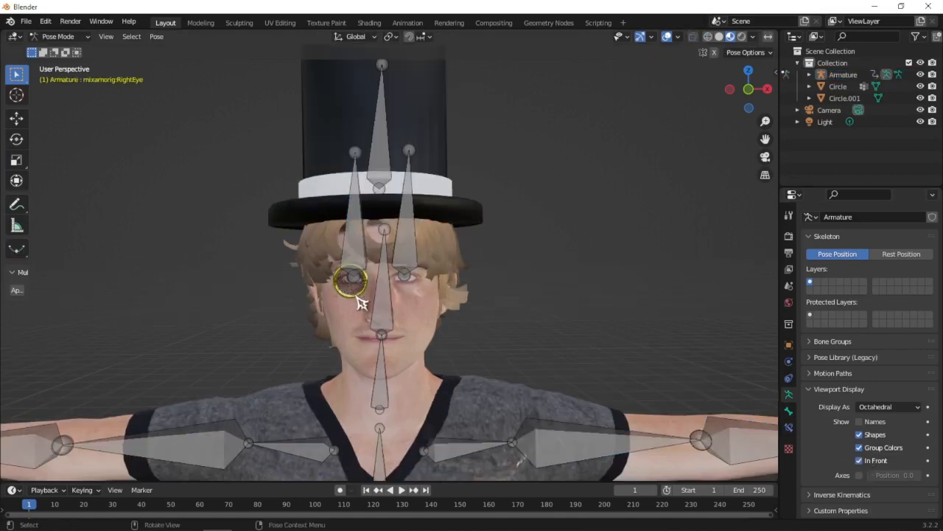
pyautogui.hotkey('ctrl', 'Tab')
pyautogui.hotkey('ctrl', 'Tab')
pyautogui.click(389, 302)
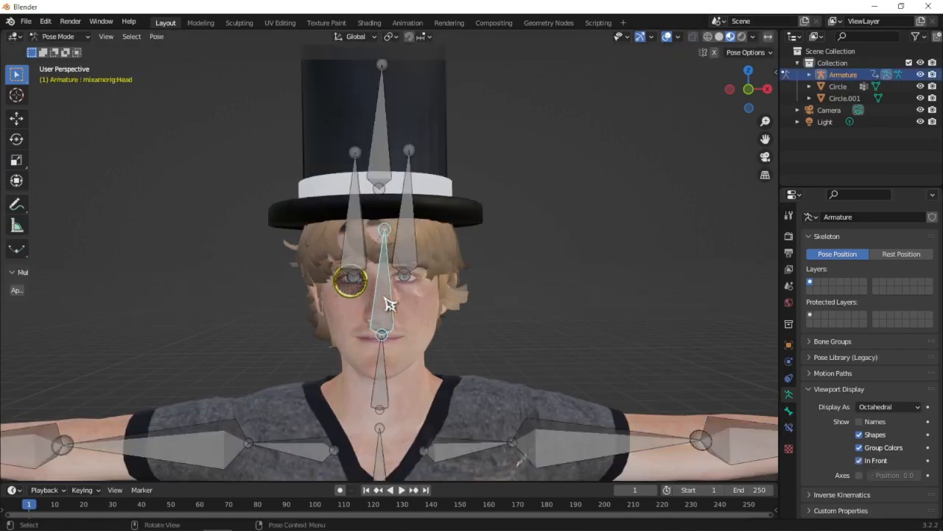
pyautogui.click(788, 411)
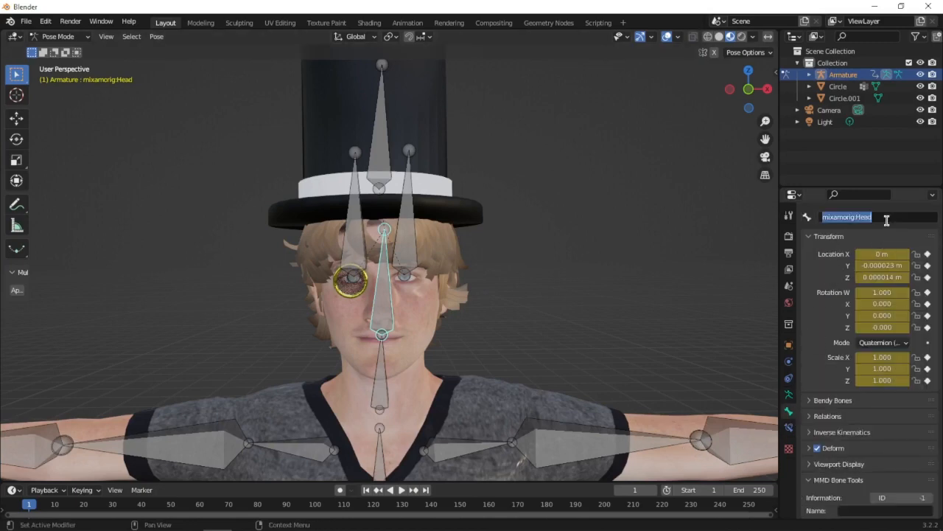
pyautogui.hotkey('ctrl', 'Tab')
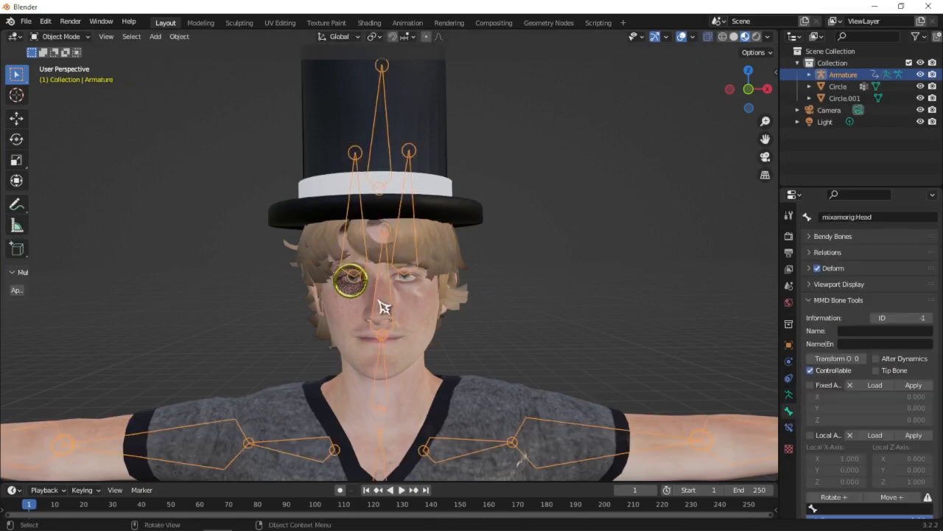
# - Add a vertex group named mixamorig:Head to the monocle, assign its selected vertices, and return to Object Mode
pyautogui.click(348, 291)
pyautogui.press('Tab')
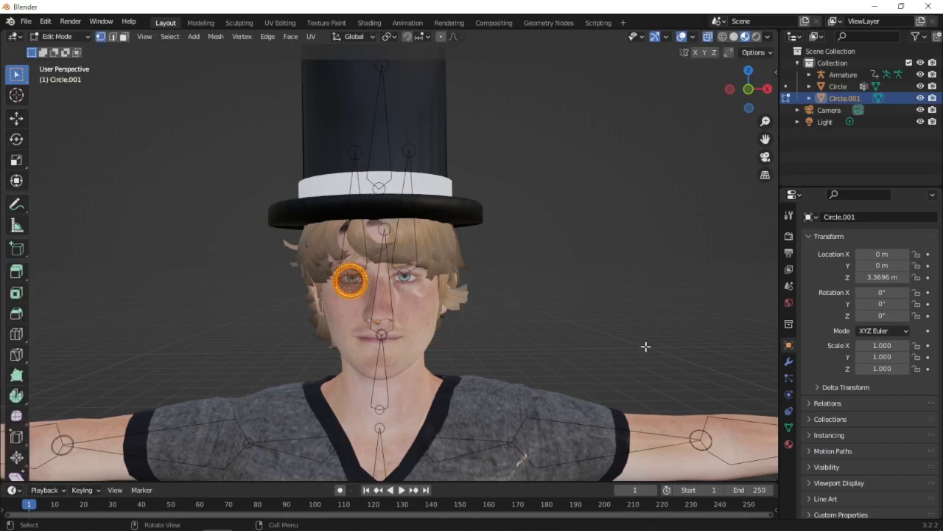
pyautogui.click(788, 428)
pyautogui.click(929, 256)
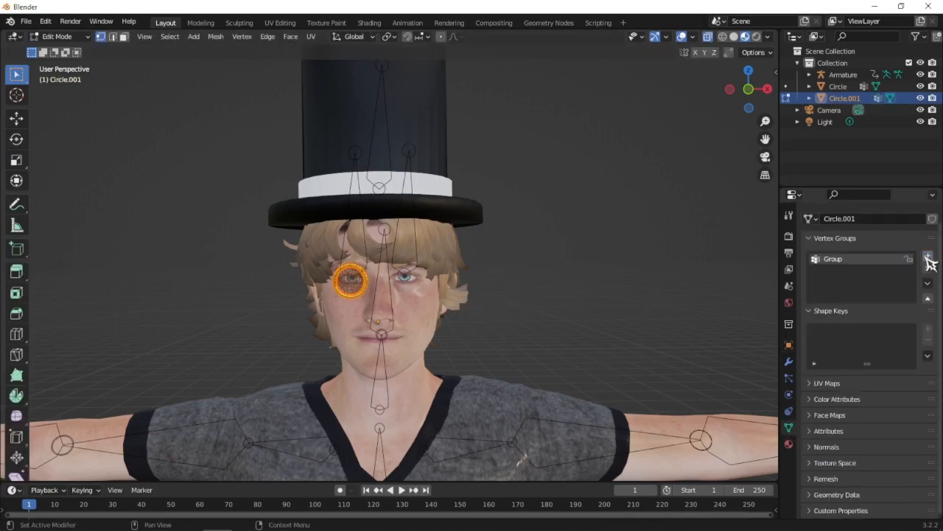
pyautogui.doubleClick(844, 261)
pyautogui.write('mixamorig:Head')
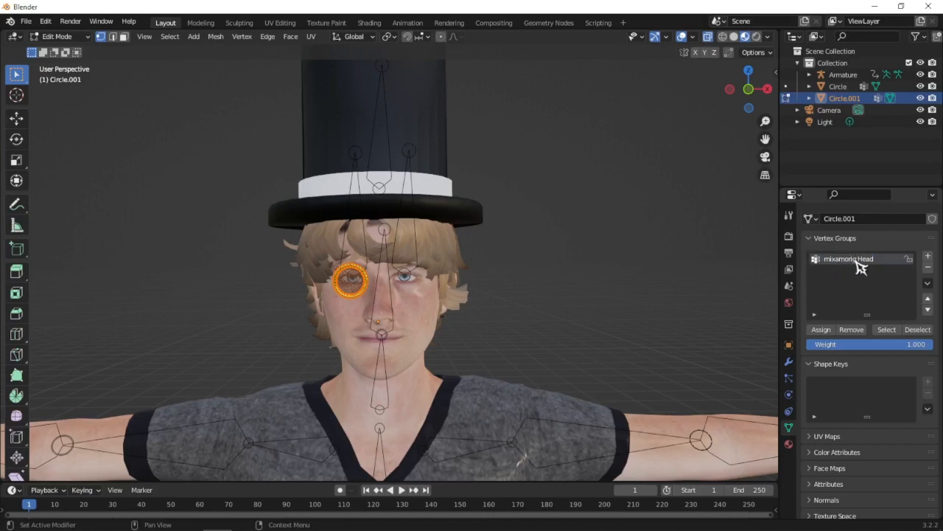
pyautogui.click(824, 332)
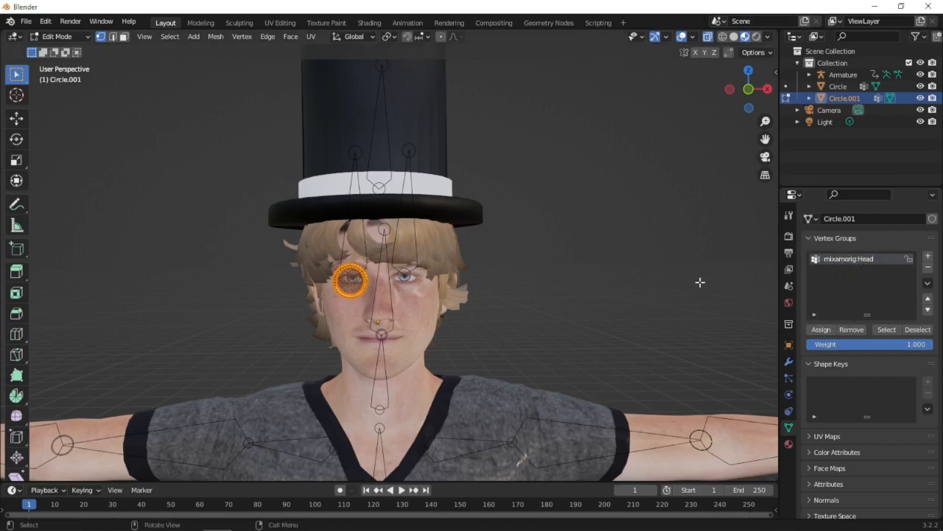
pyautogui.press('Tab')
# - Rename the top hat's vertex group to mixamorig:Head, assign its selected vertices, and return to Object Mode
pyautogui.click(453, 162)
pyautogui.press('Tab')
pyautogui.scroll(-2, 544, 212)
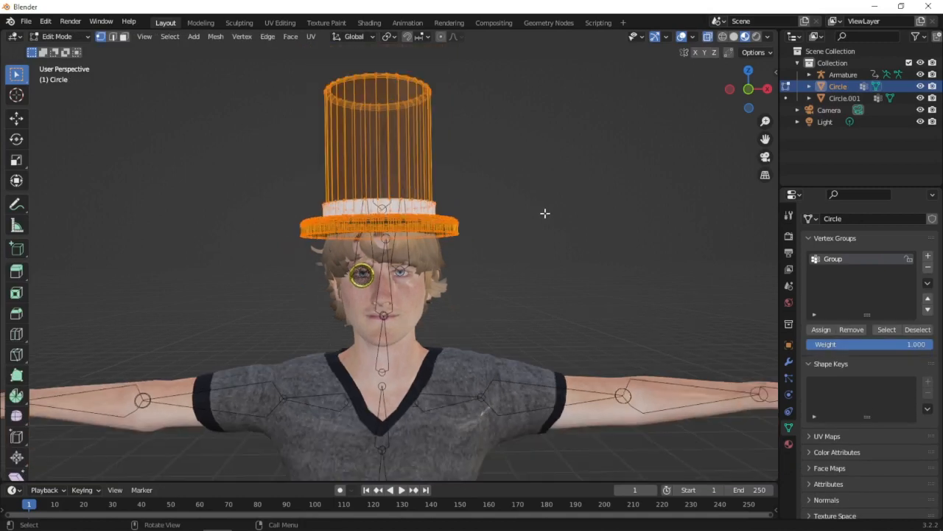
pyautogui.doubleClick(845, 260)
pyautogui.write('mixamorig:Head')
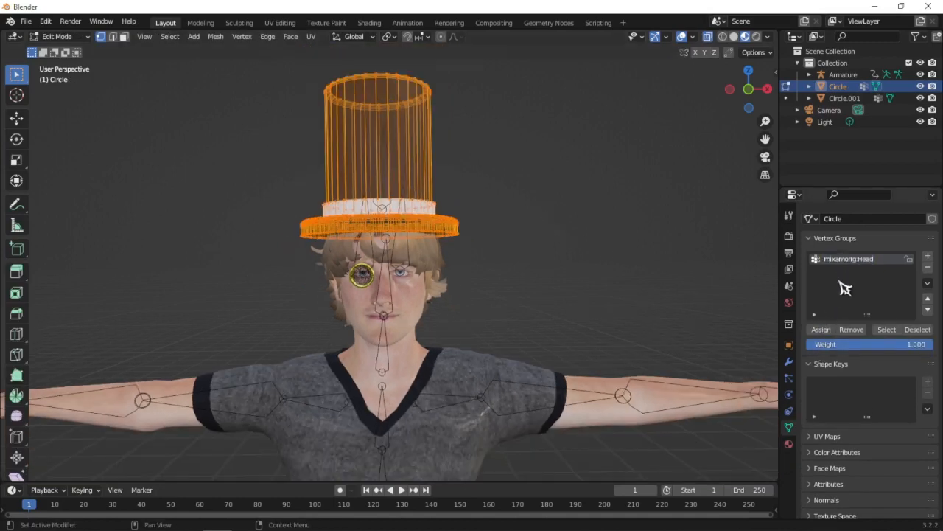
pyautogui.click(822, 332)
pyautogui.press('Tab')
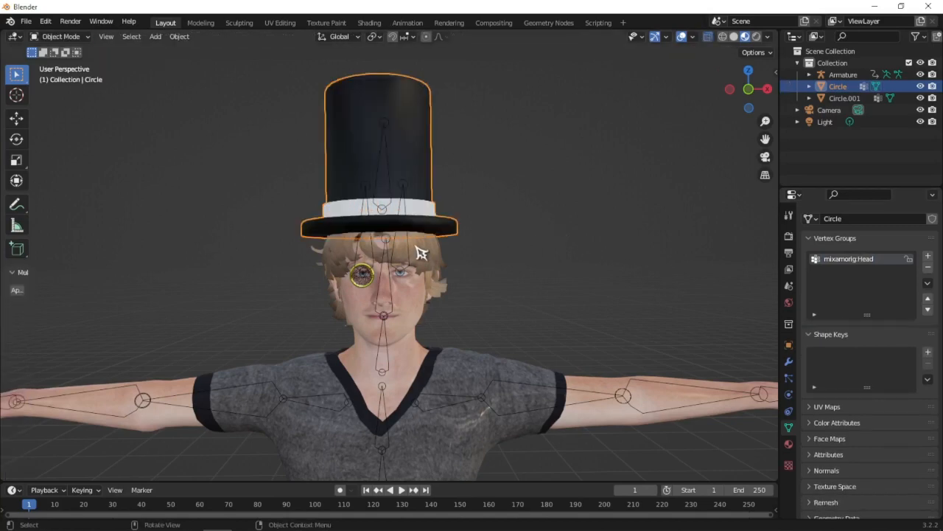
# - Try moving the armature's head-top end bone in Pose Mode, cancel the move, and return to Object Mode
pyautogui.click(421, 249)
pyautogui.hotkey('ctrl', 'Tab')
pyautogui.click(387, 197)
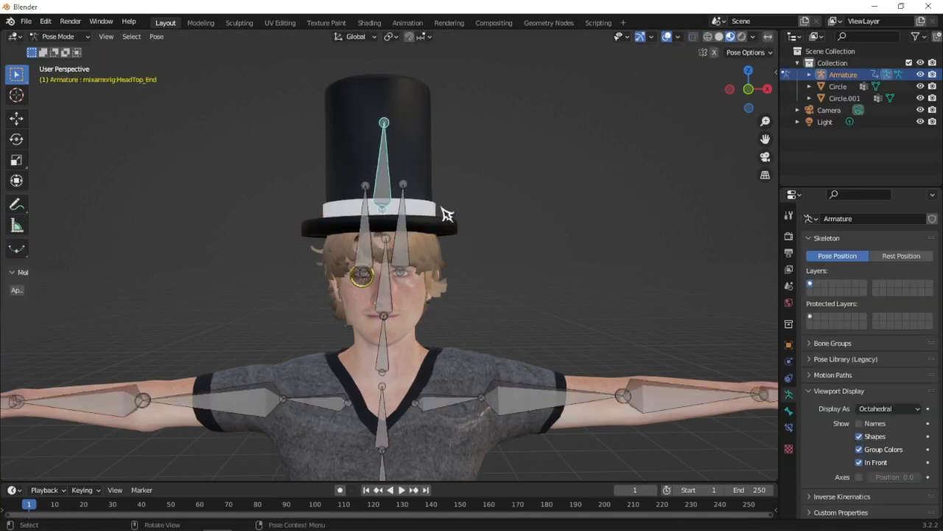
pyautogui.press('g')
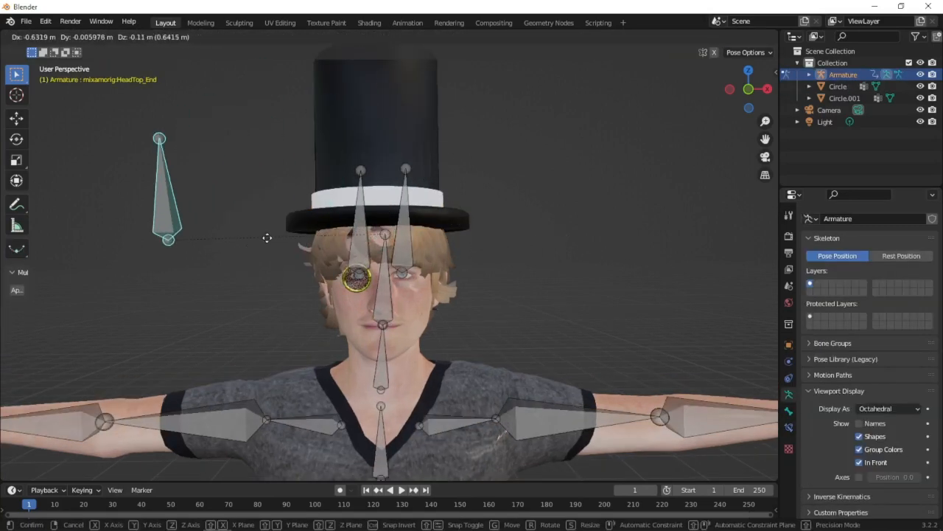
pyautogui.rightClick(361, 225)
pyautogui.click(512, 193)
pyautogui.scroll(2, 509, 202)
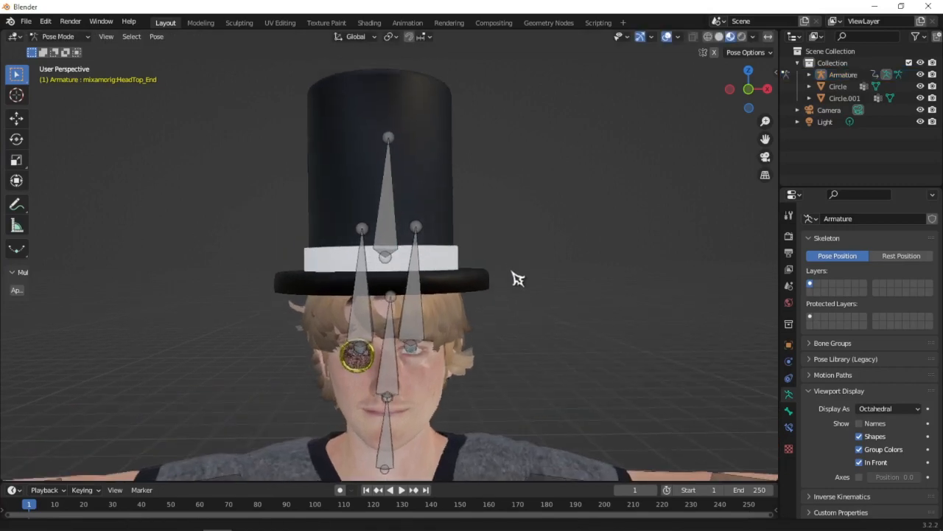
pyautogui.hotkey('ctrl', 'Tab')
pyautogui.scroll(-2, 567, 301)
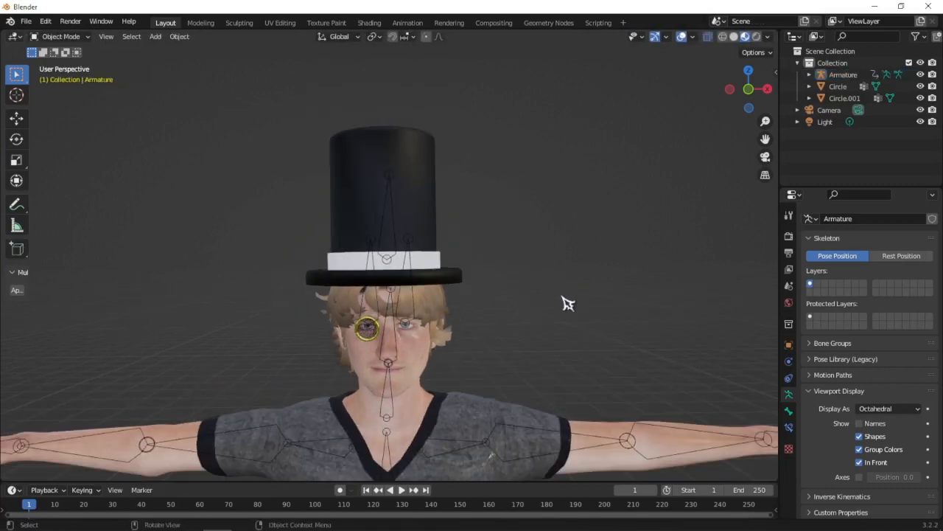
pyautogui.scroll(2, 579, 255)
pyautogui.scroll(-2, 580, 232)
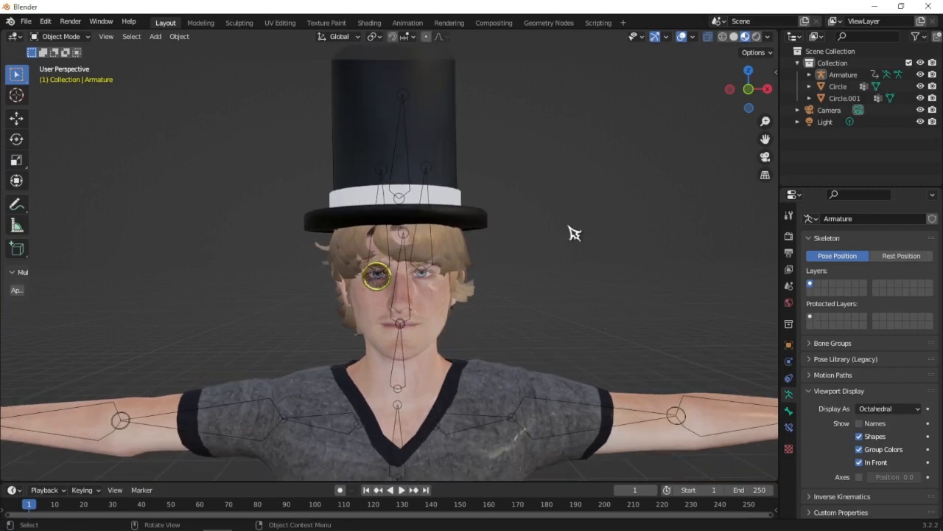
# - Rename the top hat object to Hat and the monocle object to Monocle
pyautogui.click(394, 281)
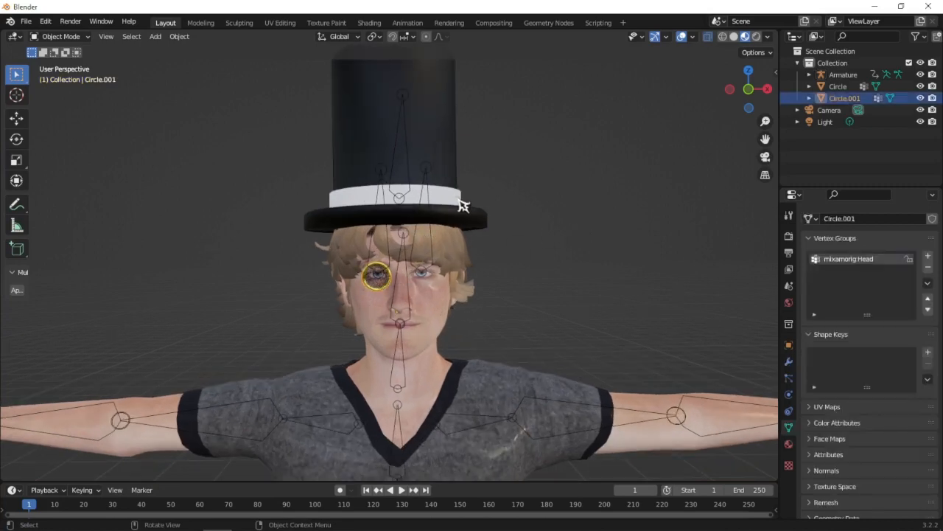
pyautogui.keyDown('shift'); pyautogui.click(467, 161); pyautogui.keyUp('shift')
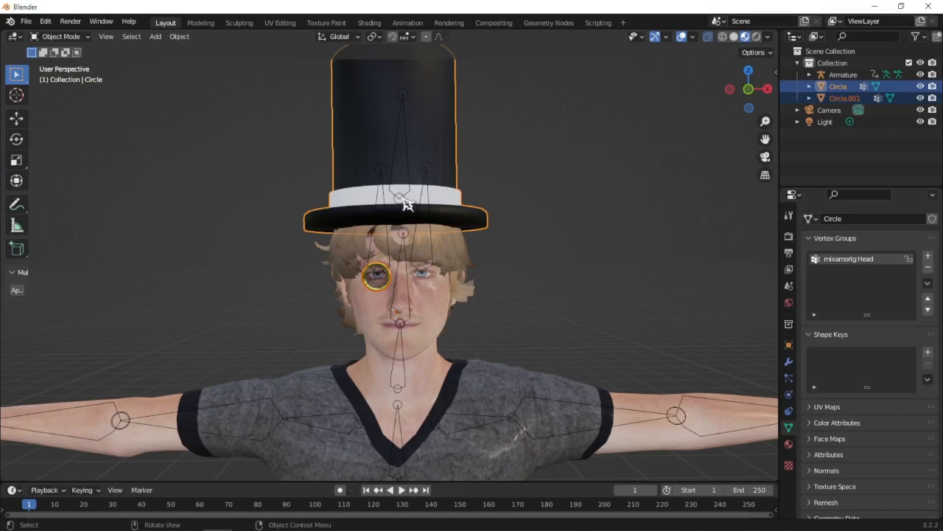
pyautogui.doubleClick(843, 86)
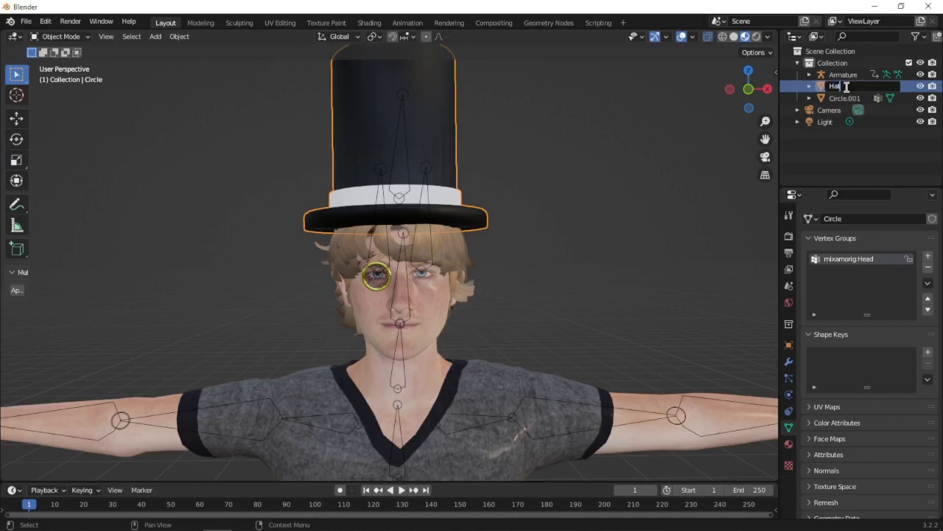
pyautogui.write('Hat')
pyautogui.press('Return')
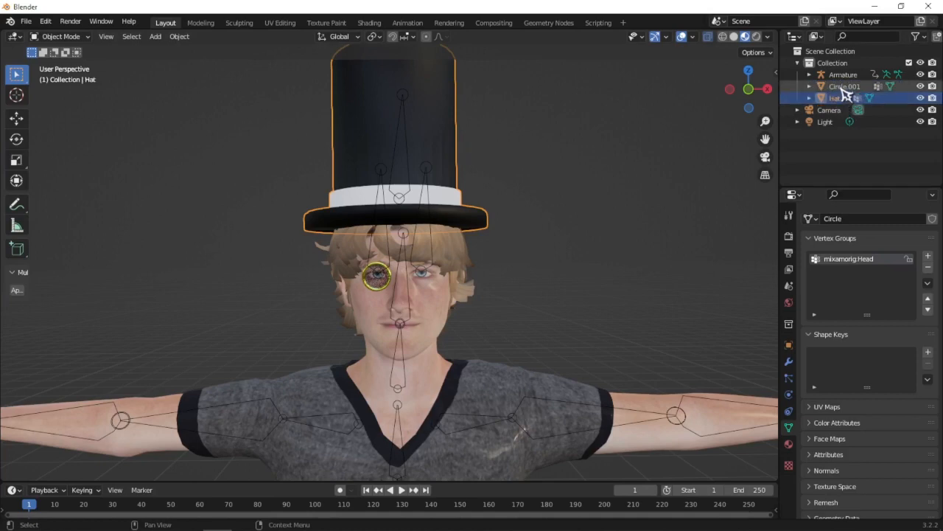
pyautogui.doubleClick(839, 87)
pyautogui.write('Mo')
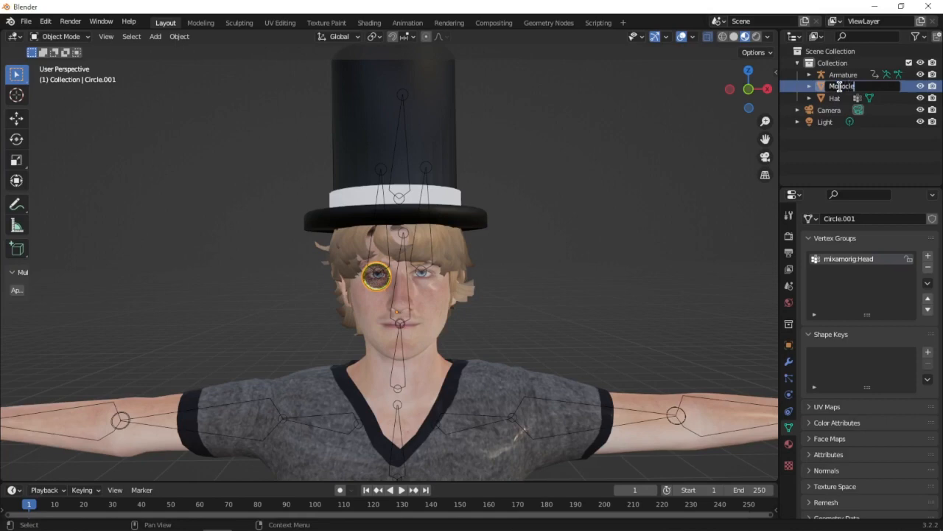
pyautogui.write('nocle')
pyautogui.press('Return')
# - Parent the hat and monocle to the armature using Armature Deform With Empty Groups
pyautogui.keyDown('shift'); pyautogui.click(459, 162); pyautogui.keyUp('shift')
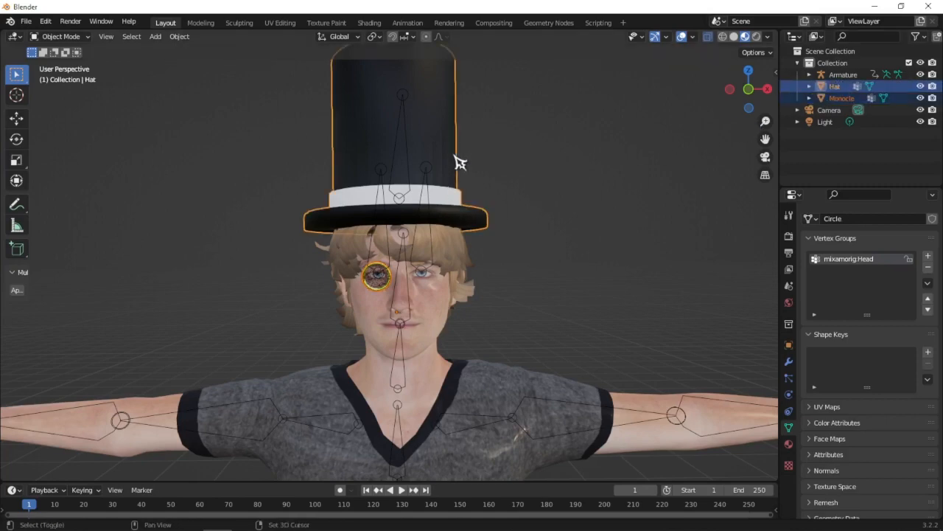
pyautogui.keyDown('shift'); pyautogui.click(417, 179); pyautogui.keyUp('shift')
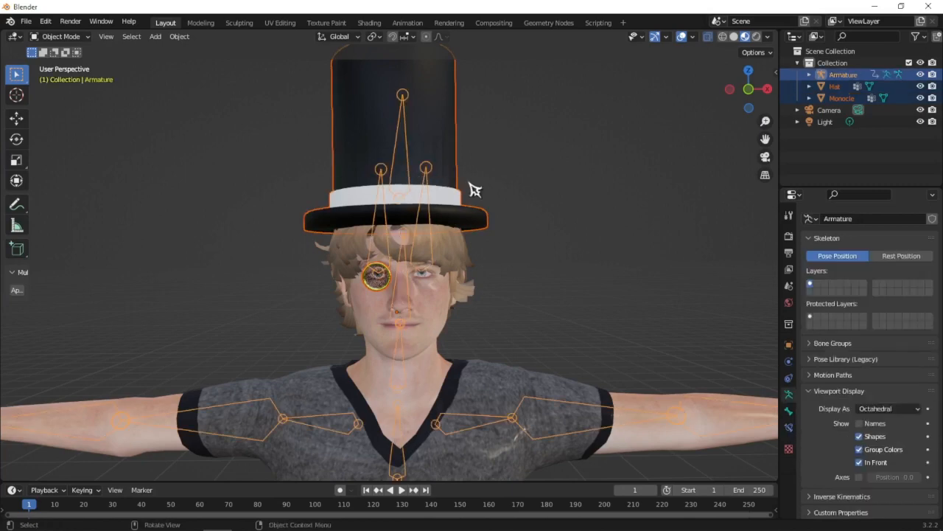
pyautogui.hotkey('ctrl', 'p')
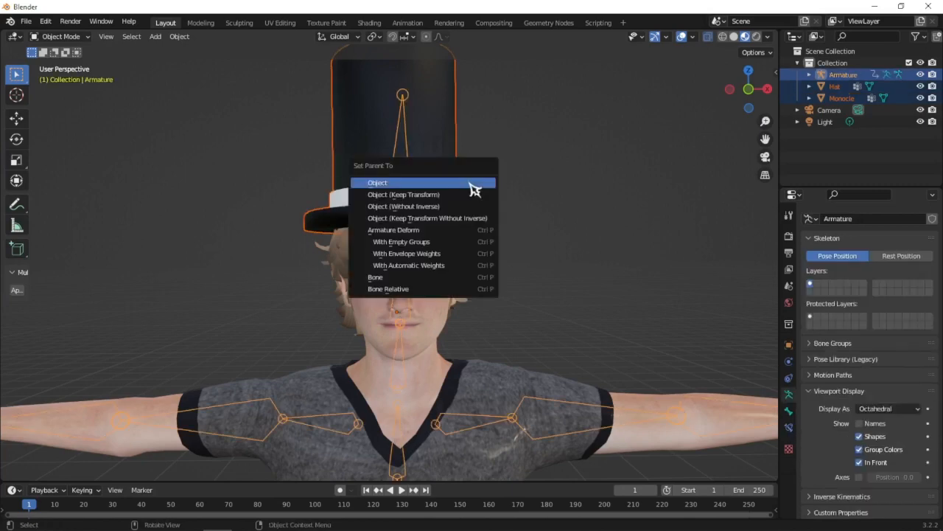
pyautogui.click(429, 244)
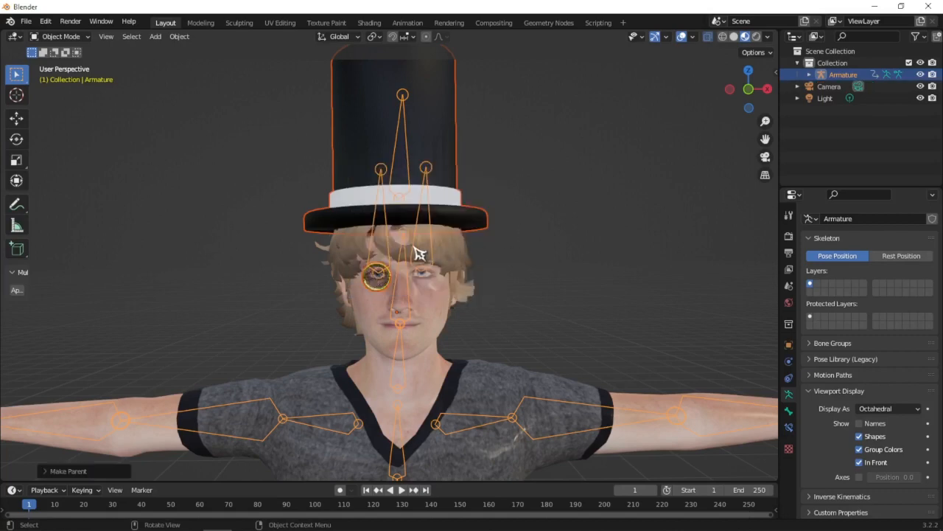
# - Test the hat and monocle attachment by rotating the head bone in Pose Mode, cancel the rotation, and return to Object Mode
pyautogui.hotkey('ctrl', 'Tab')
pyautogui.click(402, 293)
pyautogui.press('r')
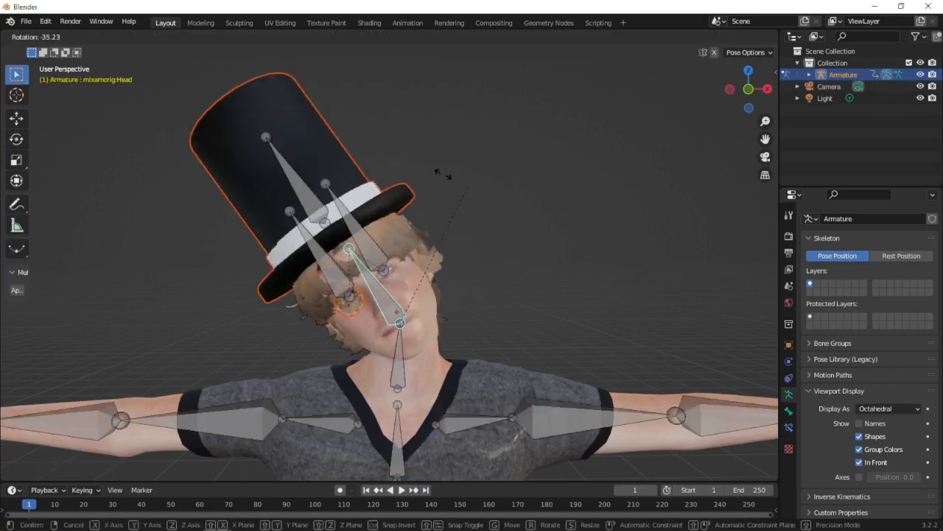
pyautogui.press('Escape')
pyautogui.hotkey('ctrl', 'Tab')
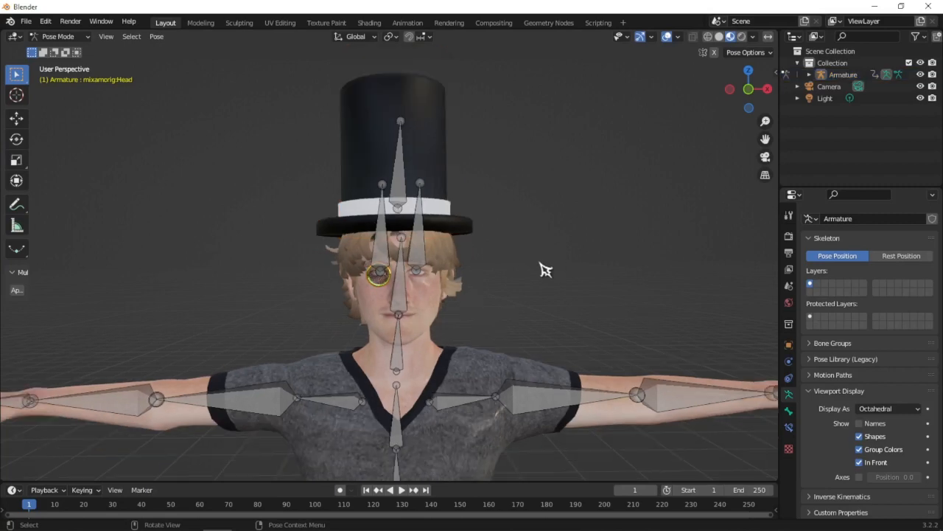
pyautogui.moveTo(523, 258)
pyautogui.mouseDown(button='middle')
pyautogui.moveTo(582, 265)
pyautogui.moveTo(524, 262)
pyautogui.mouseUp(button='middle')
pyautogui.scroll(-4, 535, 265)
pyautogui.scroll(-1, 523, 262)
pyautogui.scroll(-1, 517, 263)
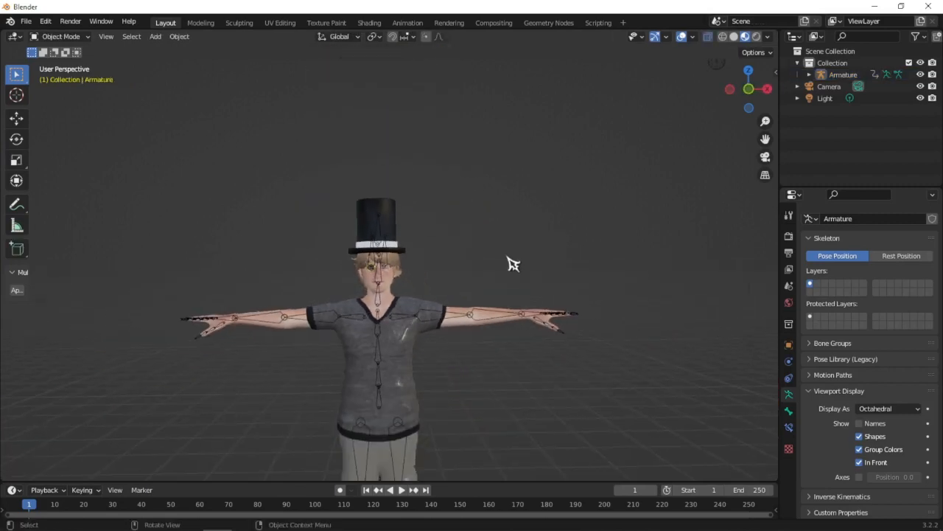
# - Save the project as mixamo tutorial.blend in the Youtube Videos folder
pyautogui.scroll(2, 513, 264)
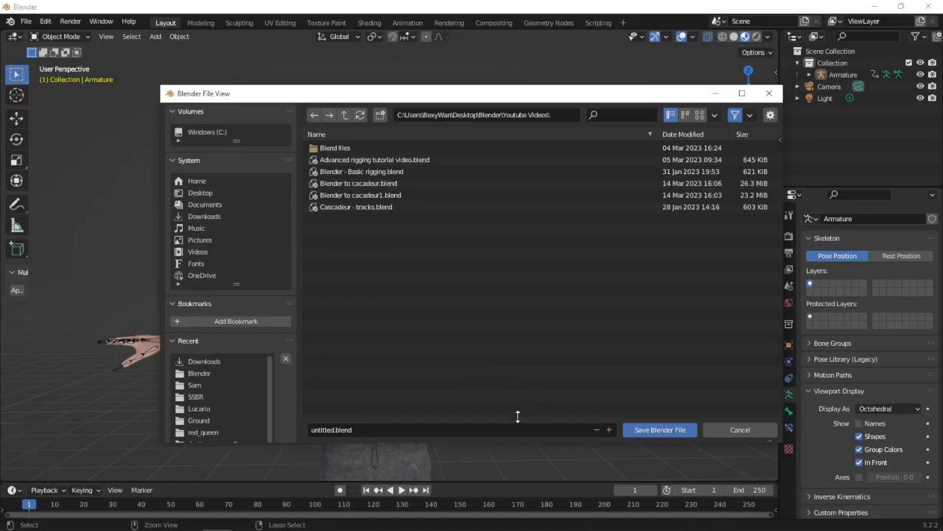
pyautogui.click(512, 428)
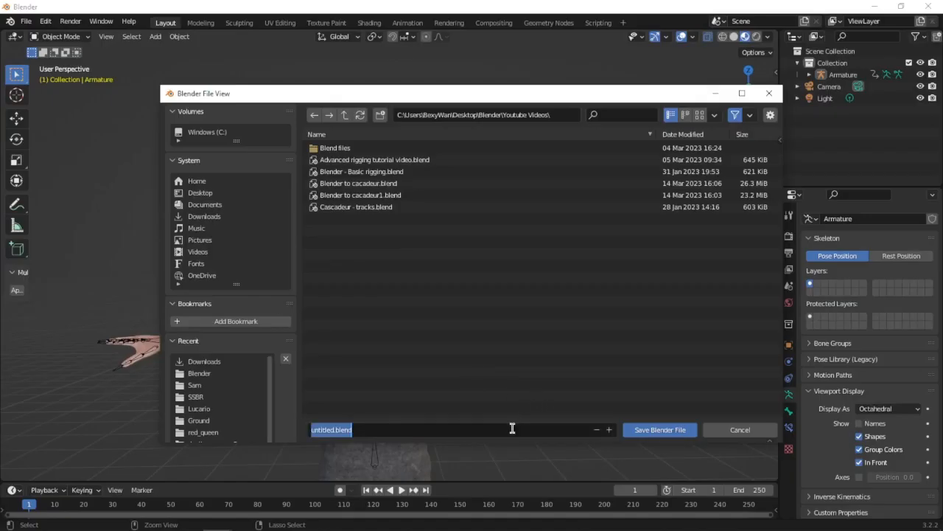
pyautogui.write('c')
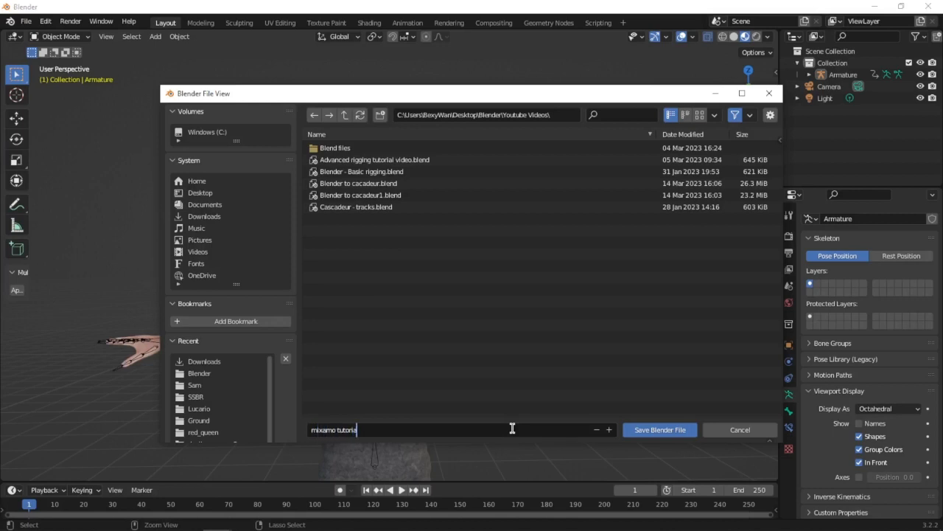
pyautogui.press('Return')
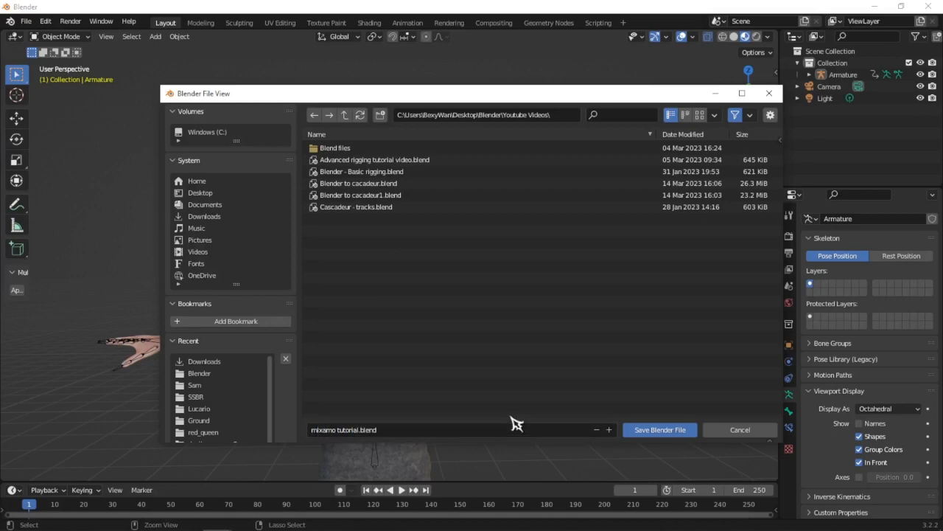
pyautogui.click(647, 430)
pyautogui.scroll(4, 493, 266)
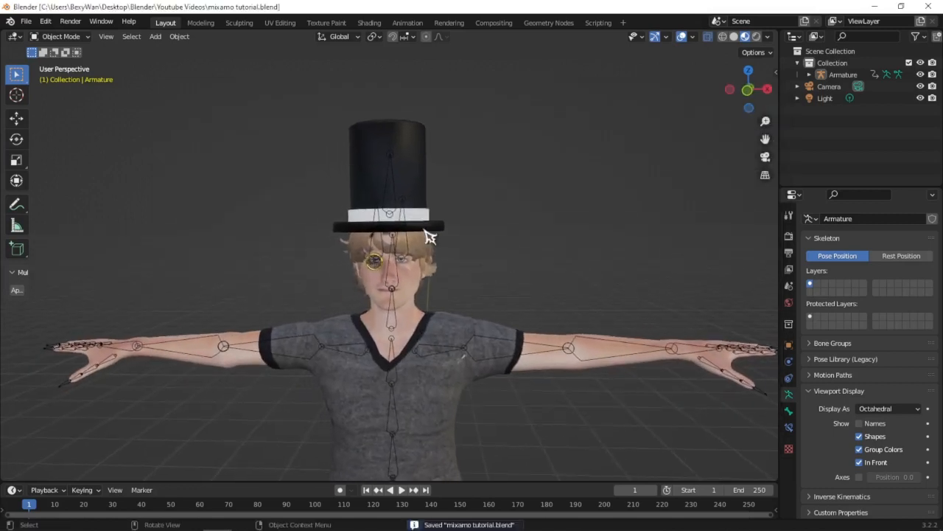
pyautogui.click(27, 22)
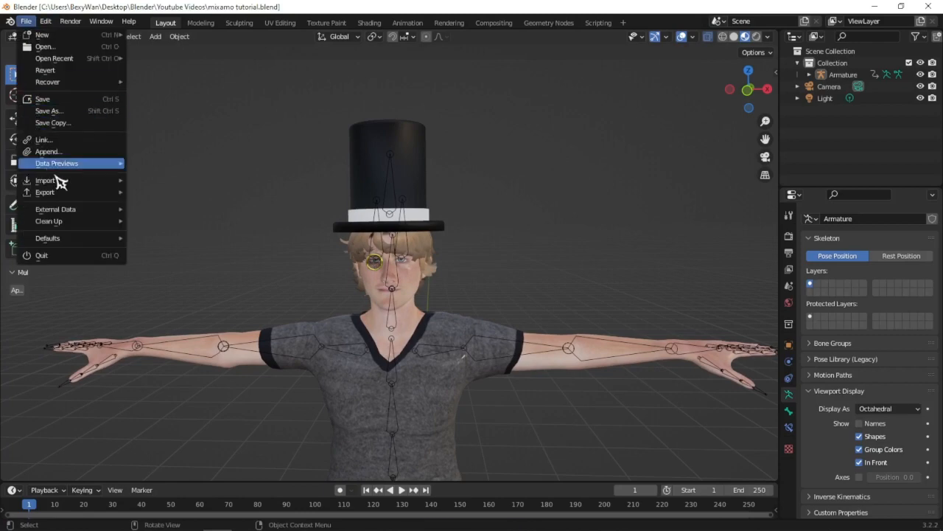
pyautogui.moveTo(64, 194)
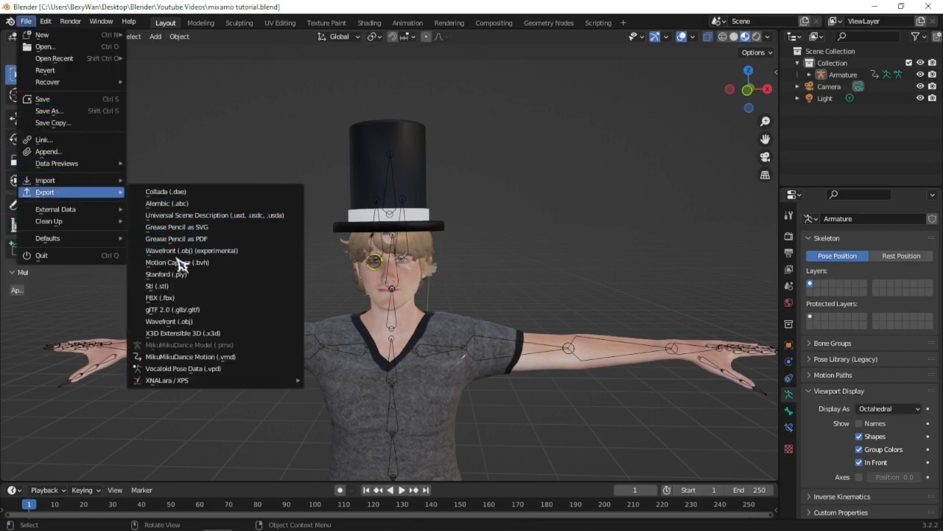
pyautogui.click(204, 301)
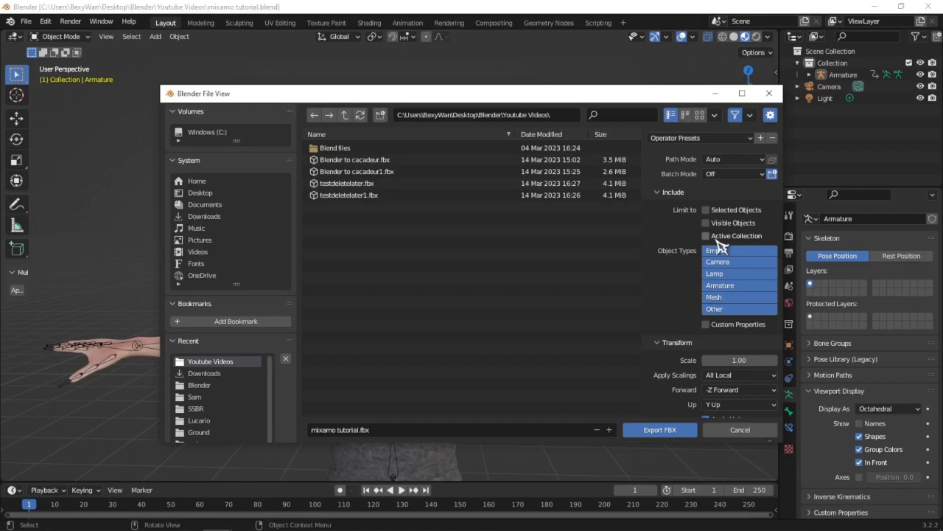
pyautogui.click(768, 93)
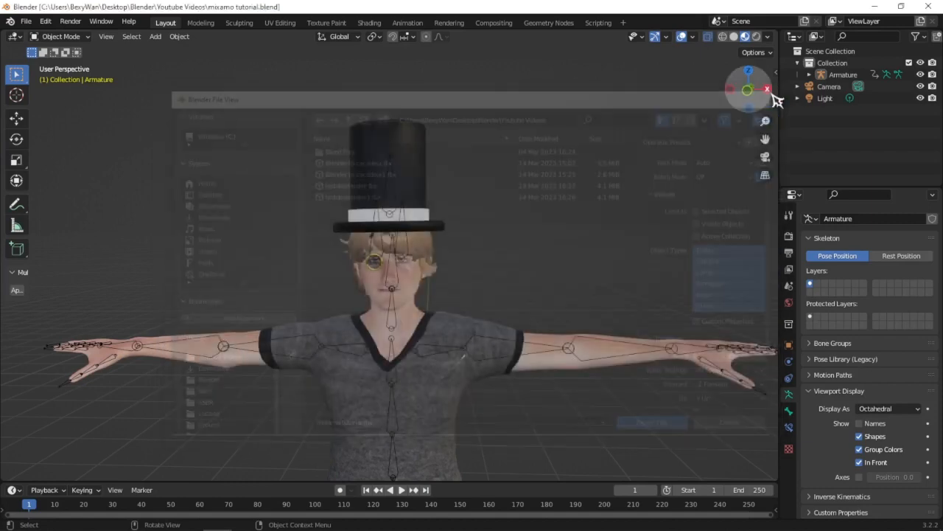
# - Expand the armature's hierarchy and examine the objects parented to it
pyautogui.click(809, 74)
pyautogui.scroll(-3, 838, 88)
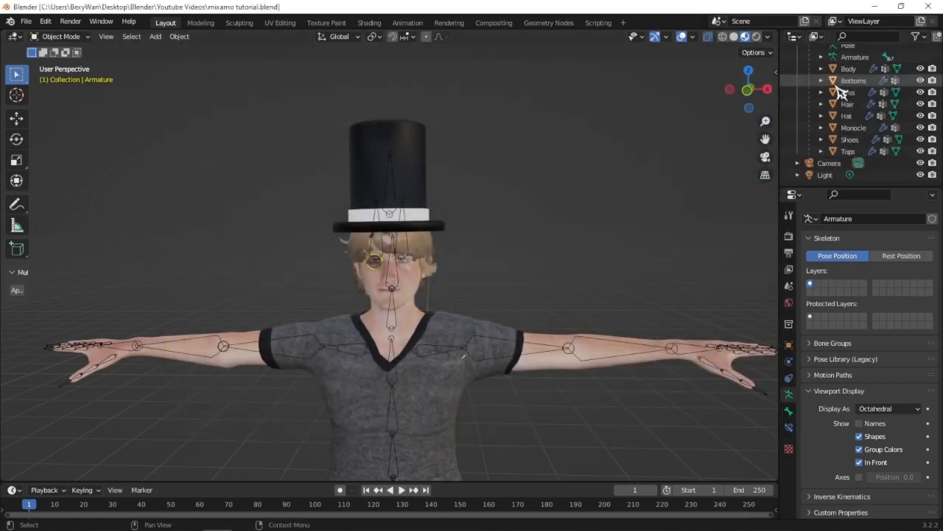
pyautogui.scroll(3, 836, 151)
pyautogui.scroll(-3, 828, 113)
pyautogui.scroll(3, 827, 112)
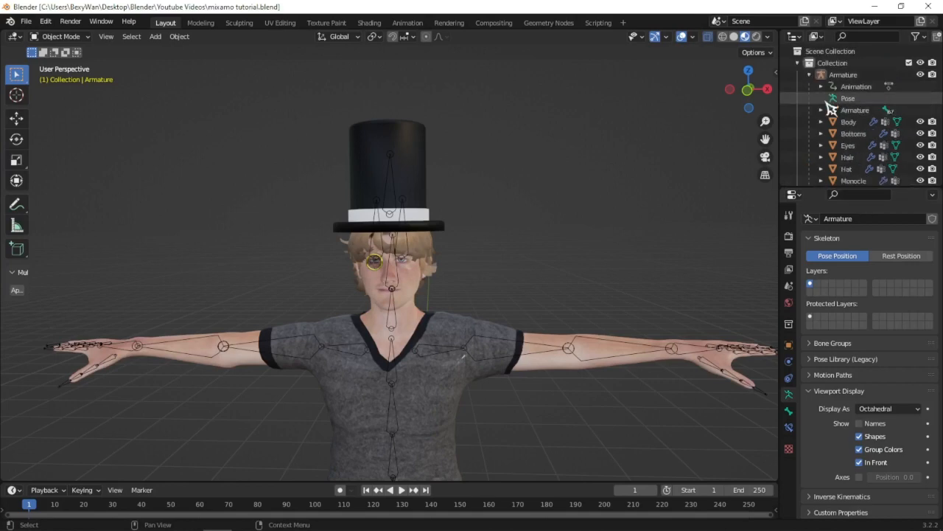
# - Collapse the armature's hierarchy in the scene list and make Collection the active collection
pyautogui.click(810, 75)
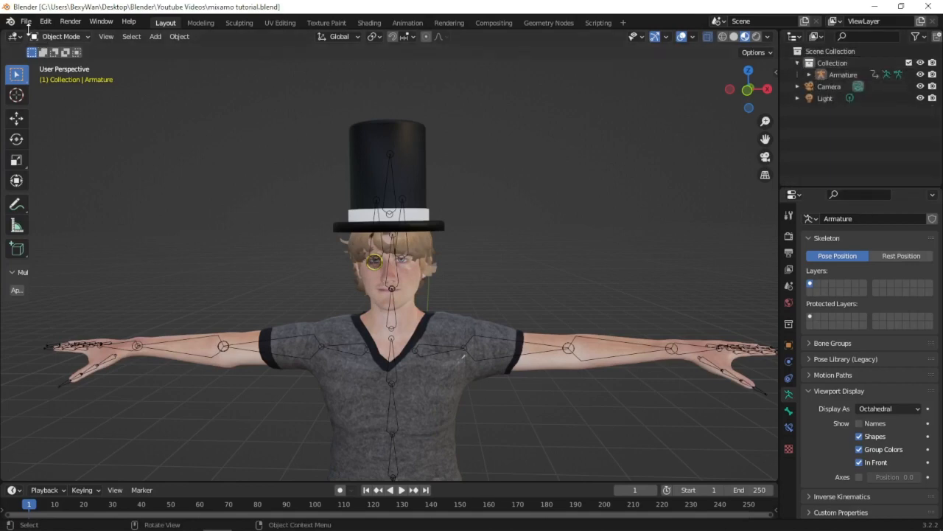
pyautogui.click(822, 63)
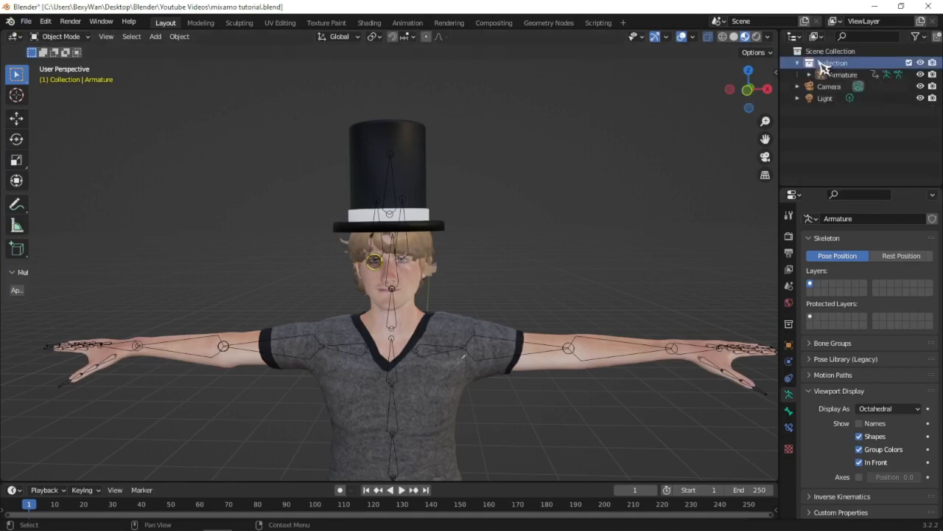
pyautogui.click(816, 53)
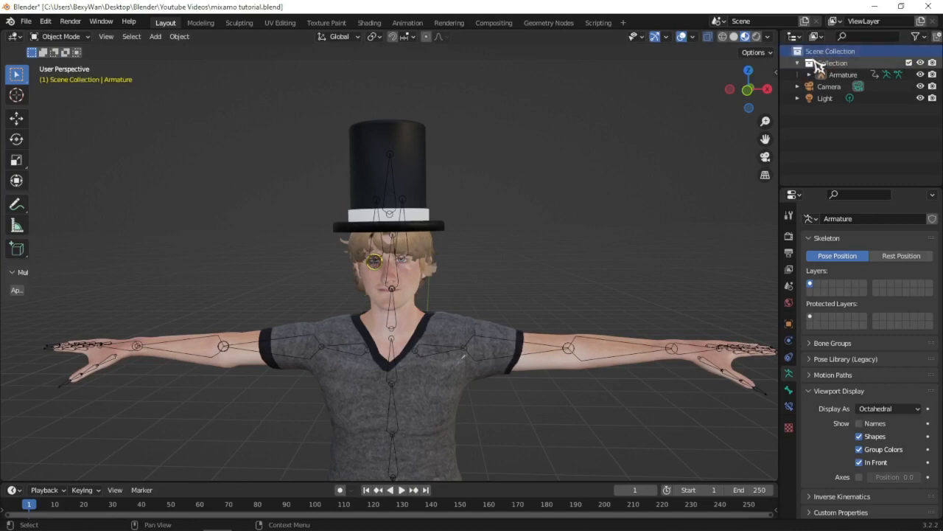
pyautogui.click(819, 64)
# - Export only the active collection as mixamo tutorial.fbx to the Youtube Videos folder with Add Leaf Bones disabled, and save the project
pyautogui.click(26, 20)
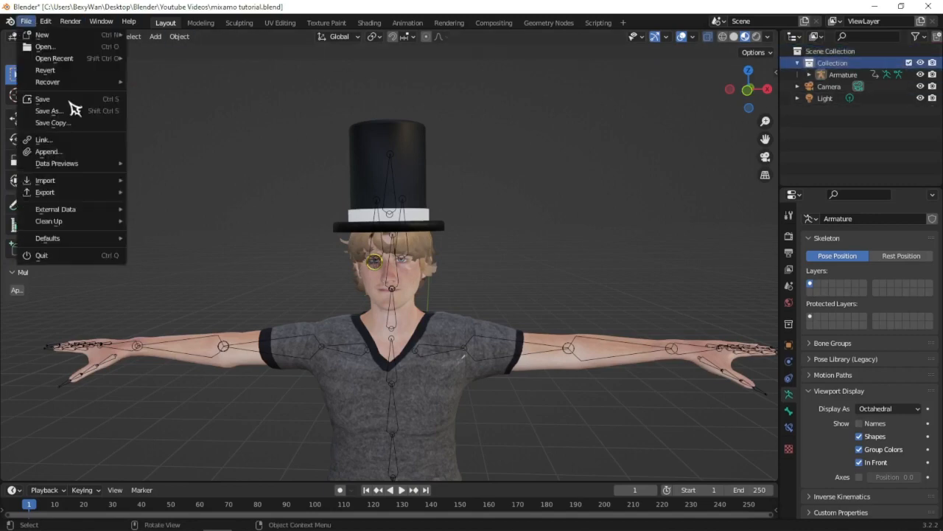
pyautogui.moveTo(62, 195)
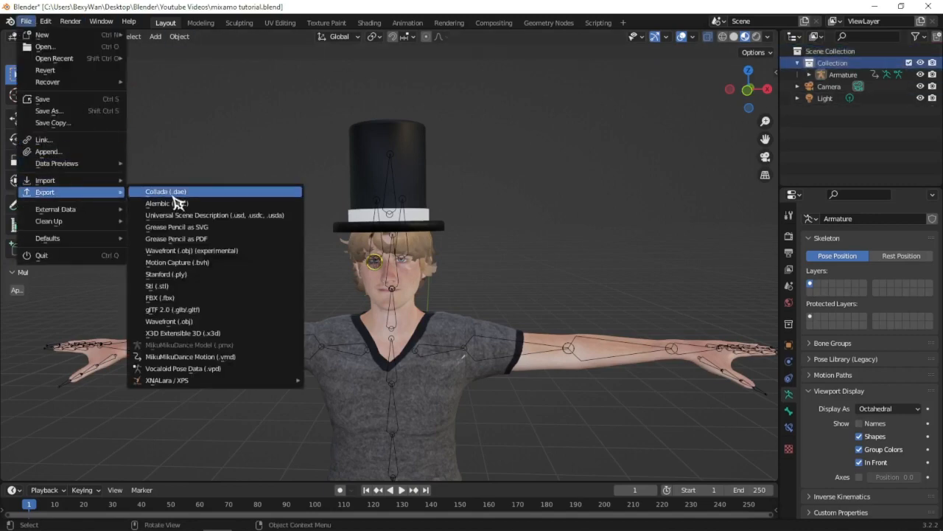
pyautogui.click(180, 304)
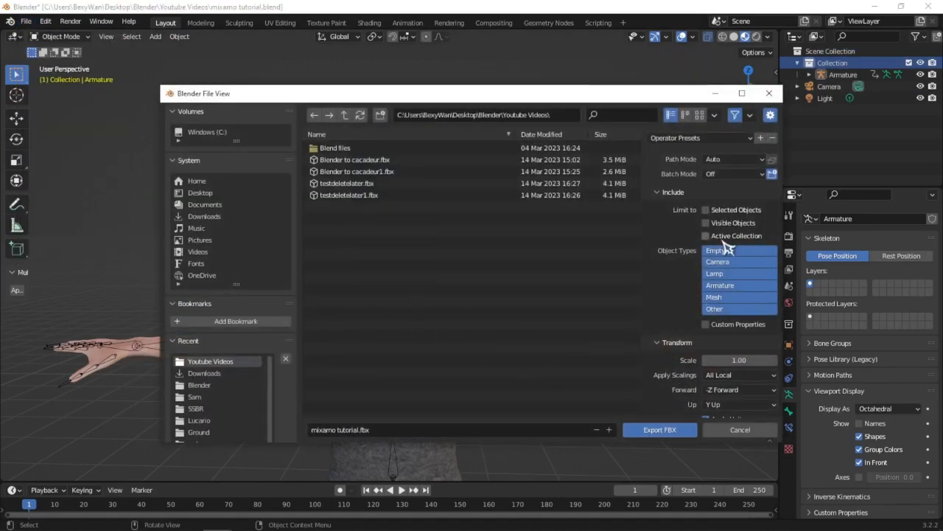
pyautogui.scroll(-4, 661, 290)
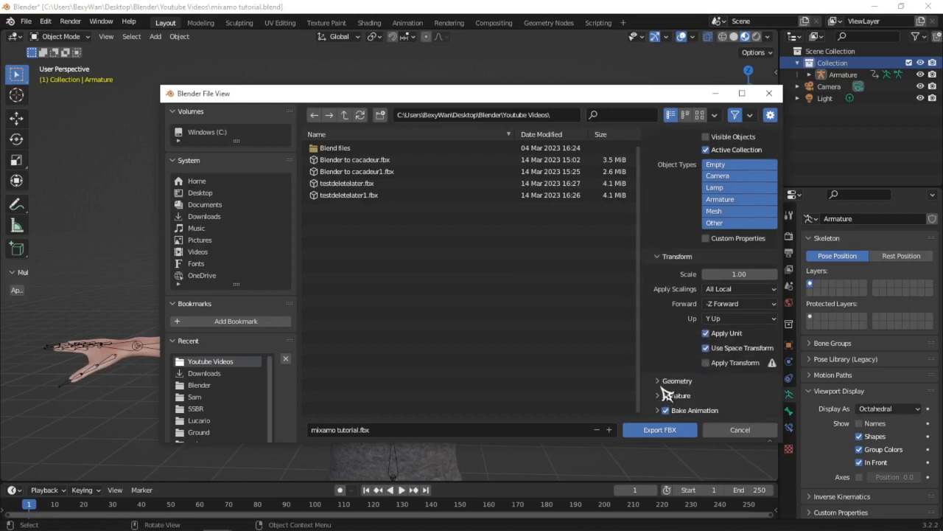
pyautogui.click(660, 396)
pyautogui.scroll(-4, 691, 375)
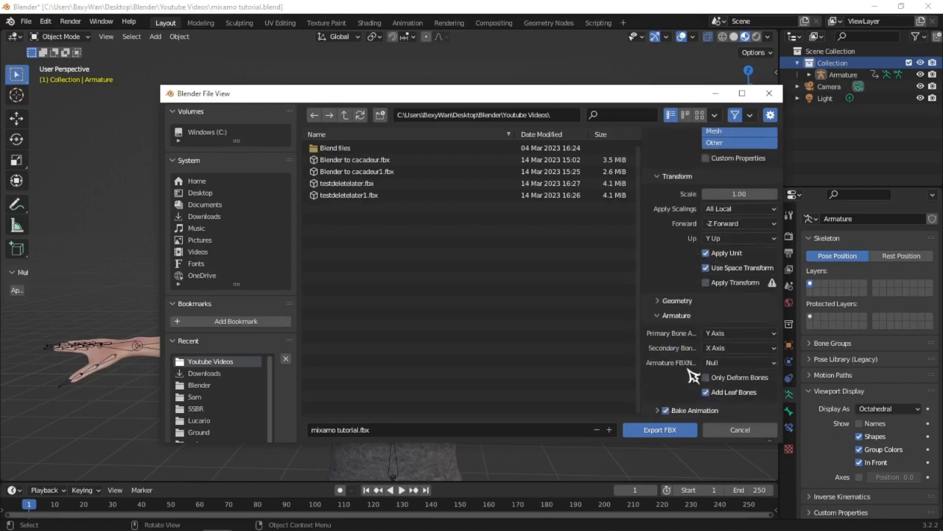
pyautogui.click(706, 392)
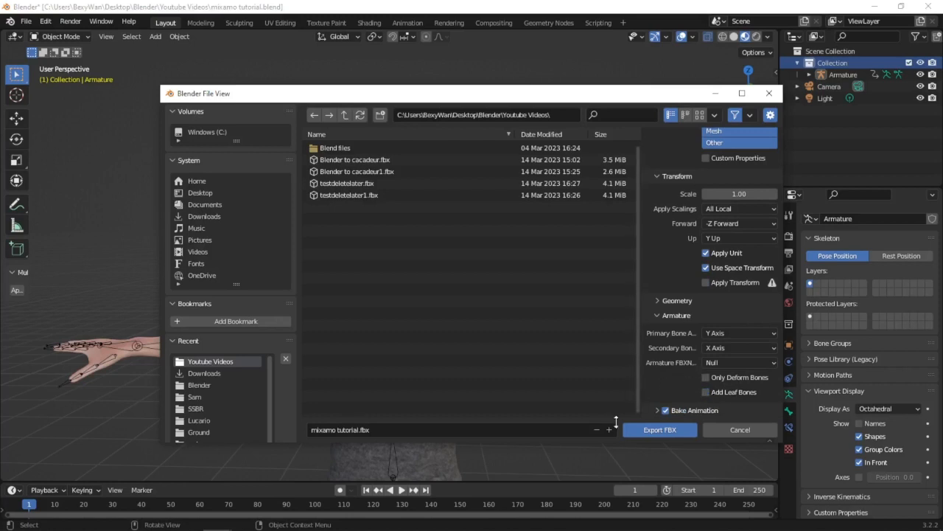
pyautogui.click(657, 432)
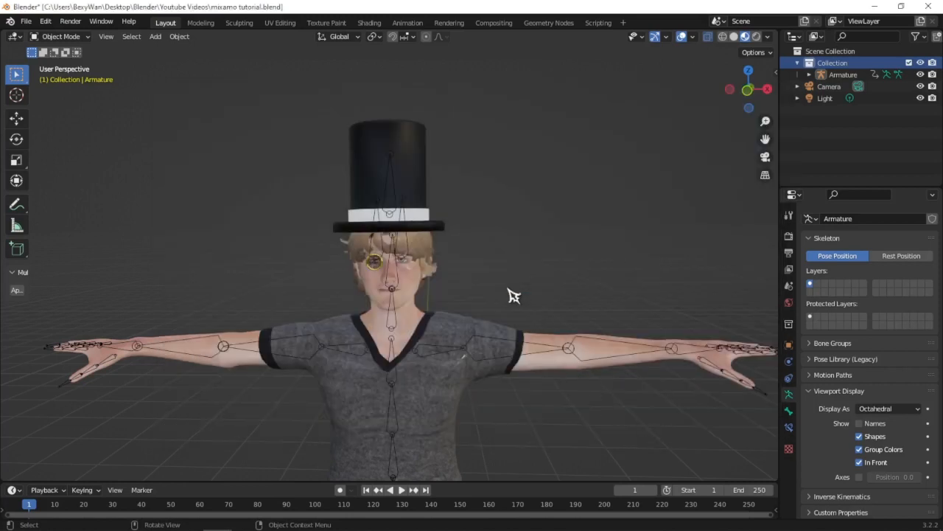
pyautogui.hotkey('ctrl', 's')
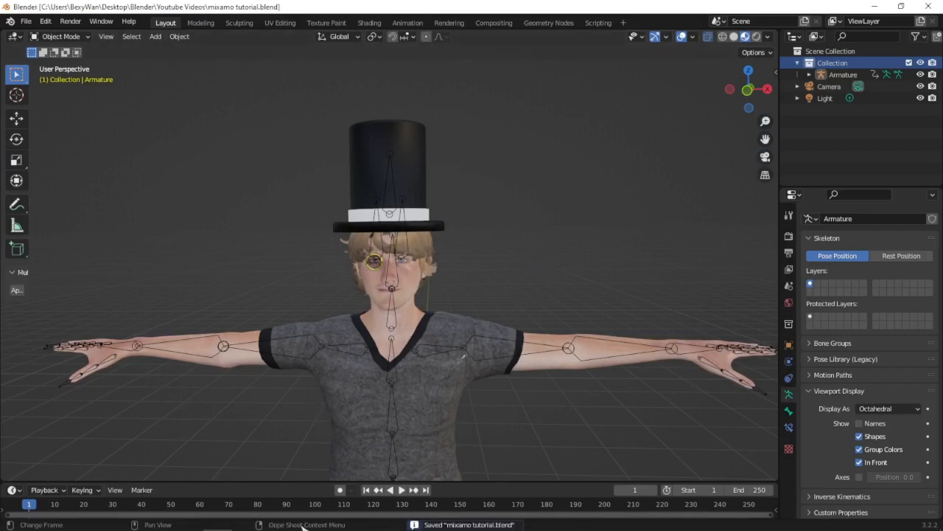
# - Switch to Cascadeur, start a new scene, and add the mixamo tutorial FBX model to it
pyautogui.click(247, 518)
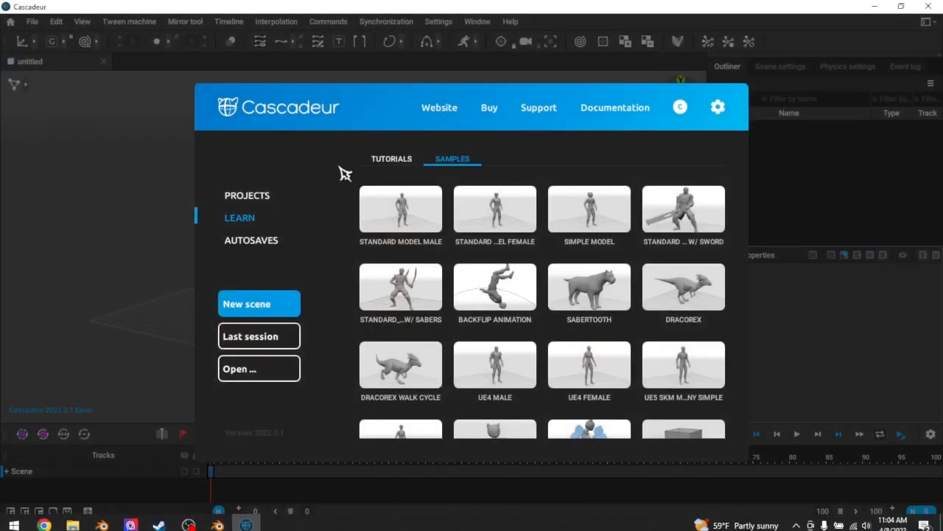
pyautogui.click(258, 305)
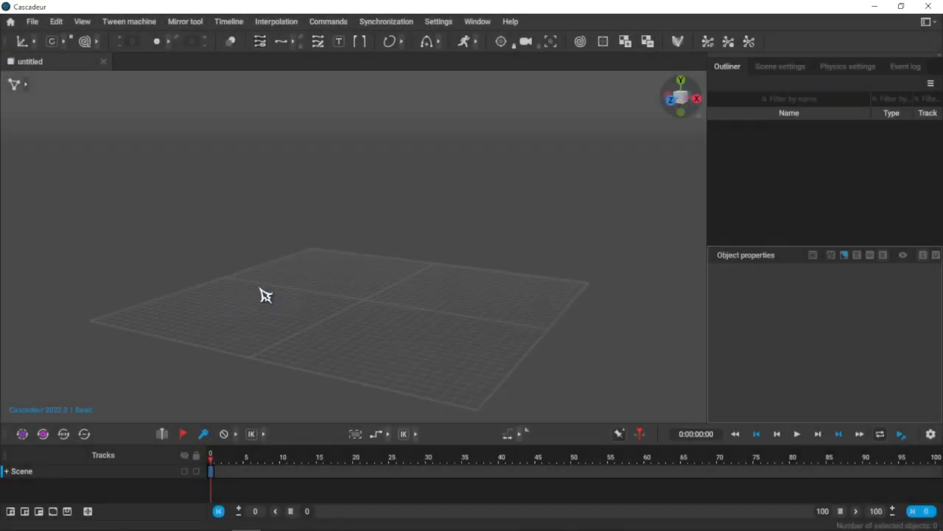
pyautogui.click(32, 22)
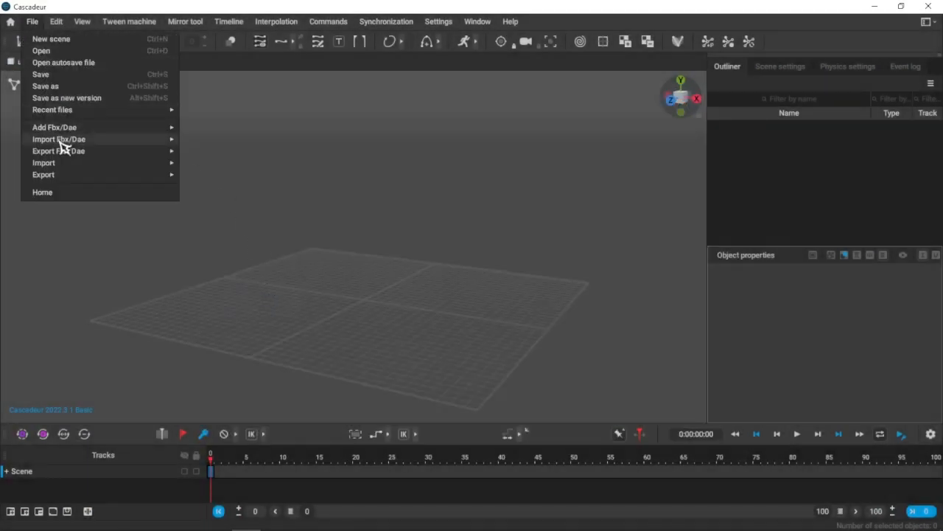
pyautogui.moveTo(68, 141)
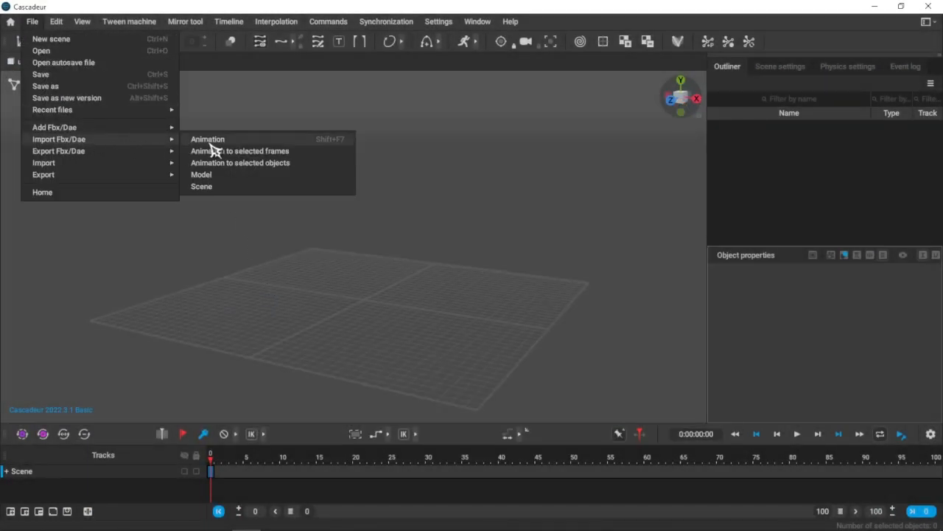
pyautogui.moveTo(145, 132)
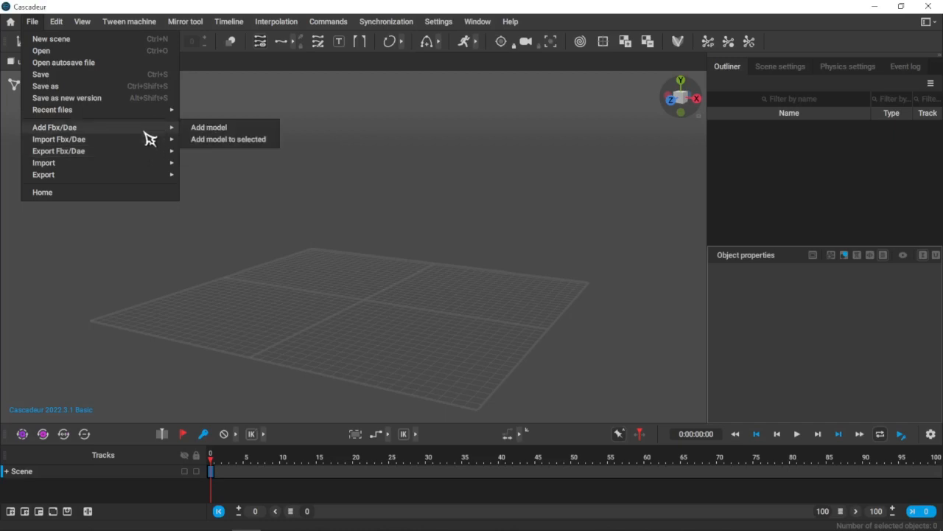
pyautogui.click(229, 128)
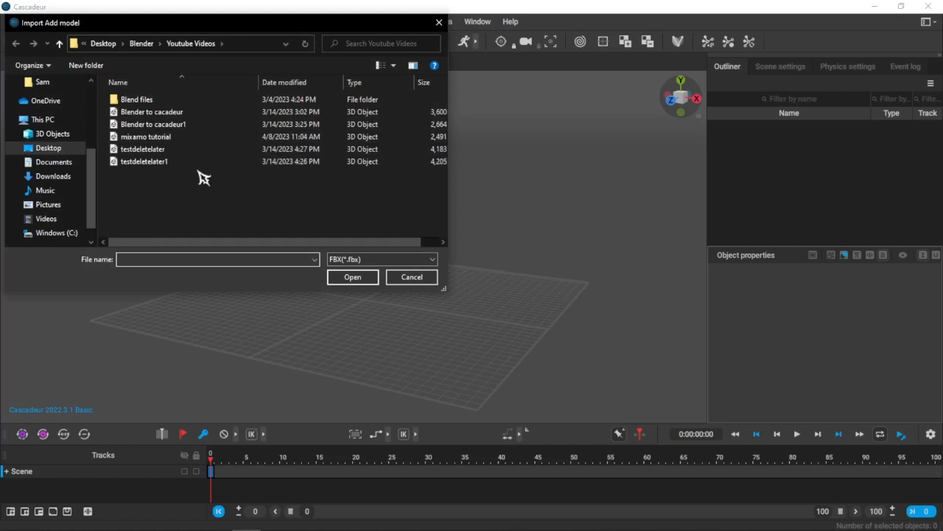
pyautogui.click(195, 136)
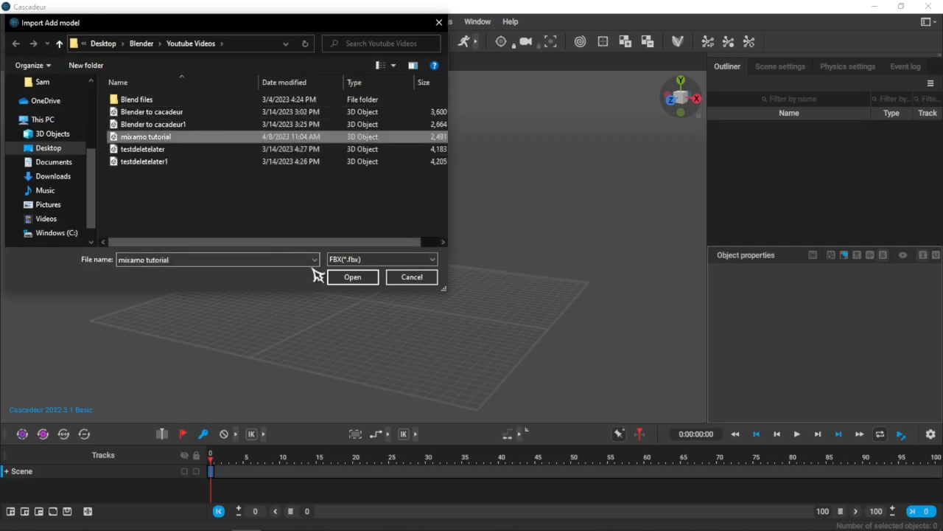
pyautogui.click(337, 279)
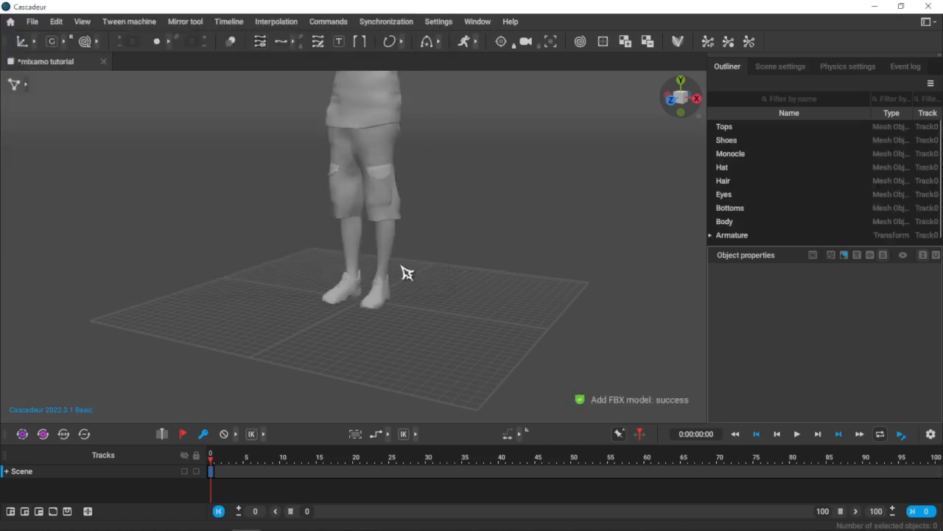
# - Inspect the imported character with the hat in the viewport and turn on Rig mode
pyautogui.scroll(-4, 420, 269)
pyautogui.scroll(2, 422, 269)
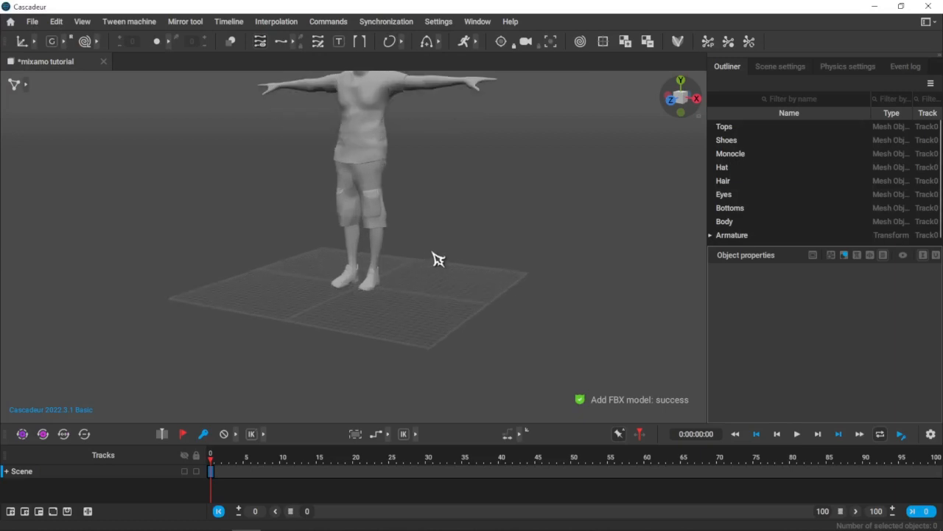
pyautogui.keyDown('alt'); pyautogui.moveTo(391, 270); pyautogui.dragTo(407, 258); pyautogui.keyUp('alt')
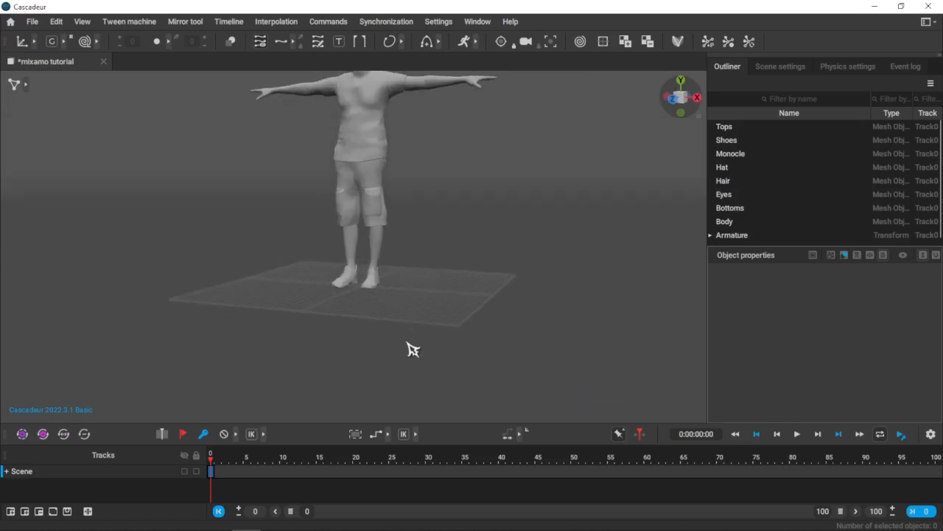
pyautogui.moveTo(425, 201); pyautogui.dragTo(425, 326, button='middle')
pyautogui.keyDown('alt'); pyautogui.moveTo(415, 291); pyautogui.dragTo(440, 263); pyautogui.keyUp('alt')
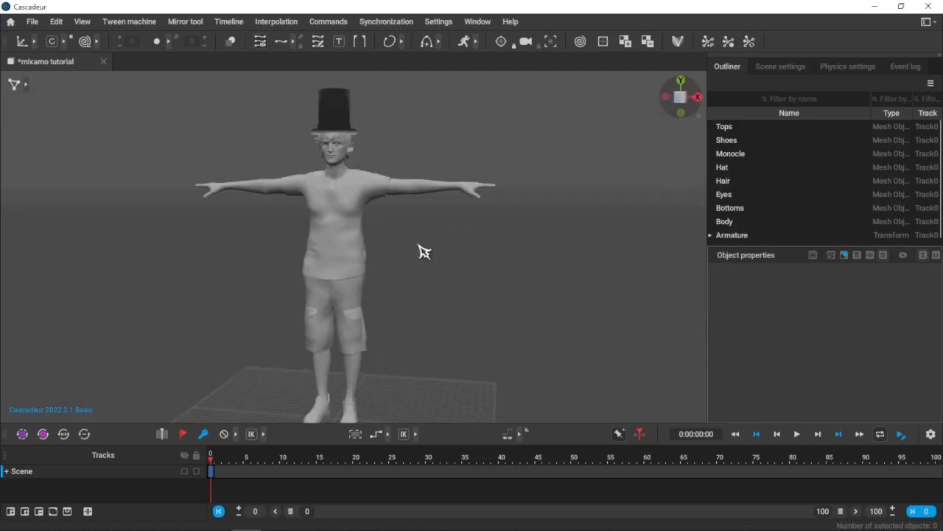
pyautogui.click(678, 46)
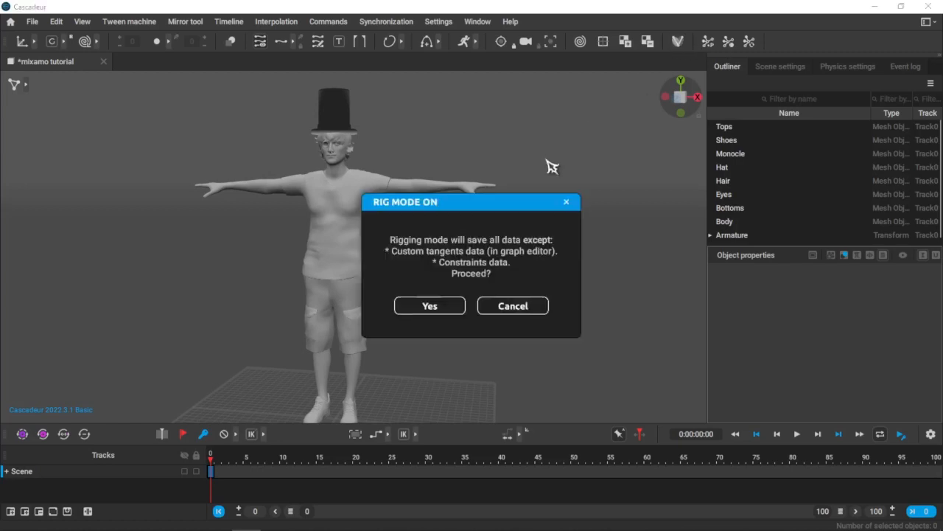
pyautogui.click(440, 306)
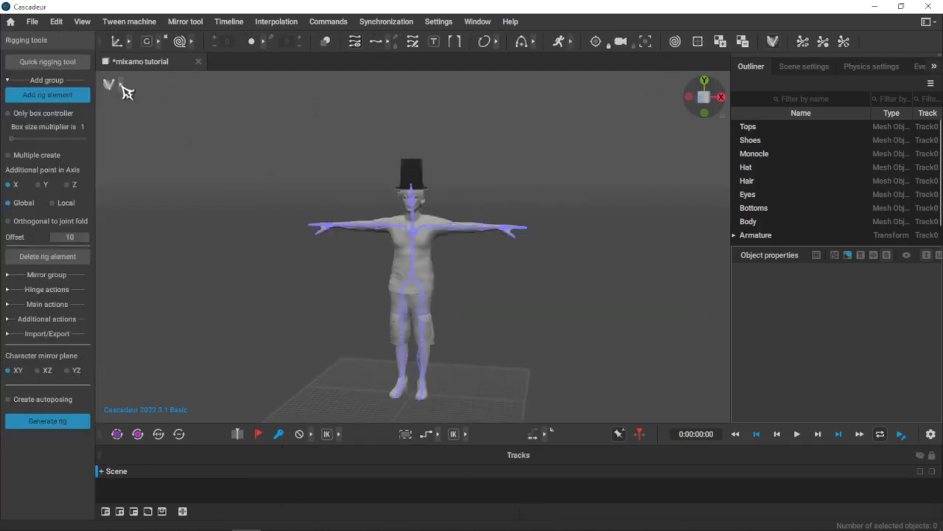
pyautogui.click(121, 84)
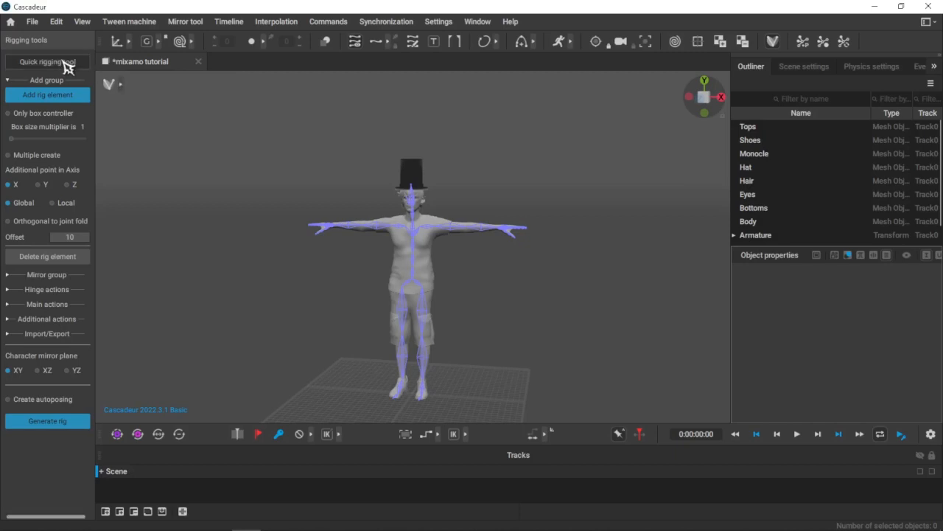
# - Check the body and left-hand bone assignments in the Quick Rigging Tool and add the rig elements
pyautogui.click(65, 64)
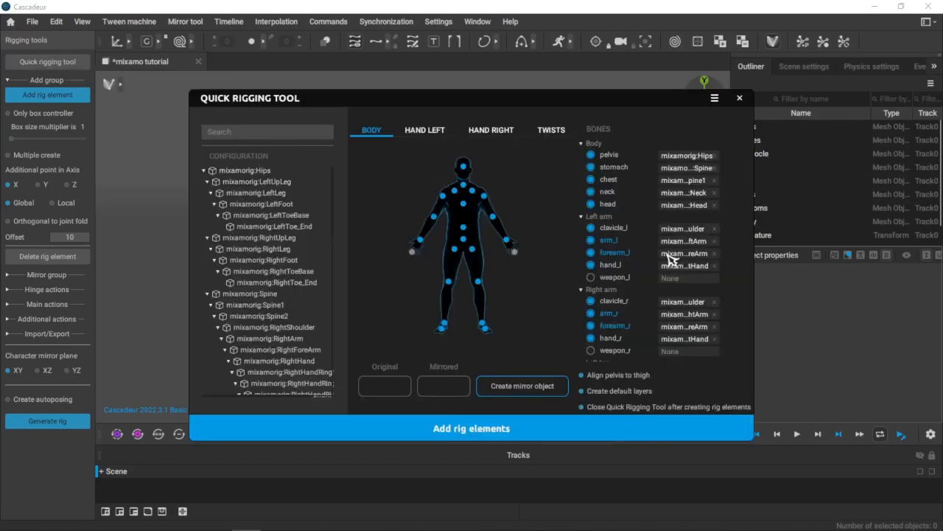
pyautogui.scroll(-3, 670, 257)
pyautogui.scroll(3, 670, 261)
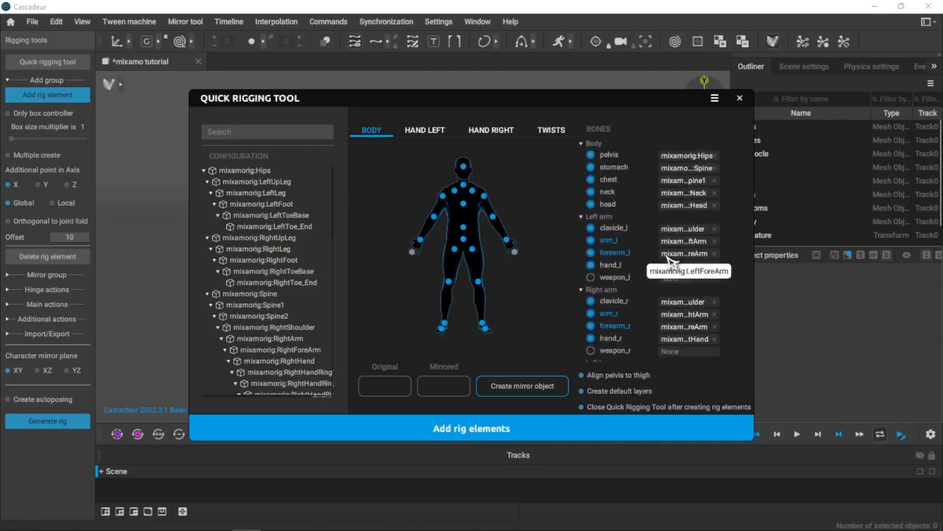
pyautogui.scroll(-3, 669, 255)
pyautogui.scroll(3, 669, 259)
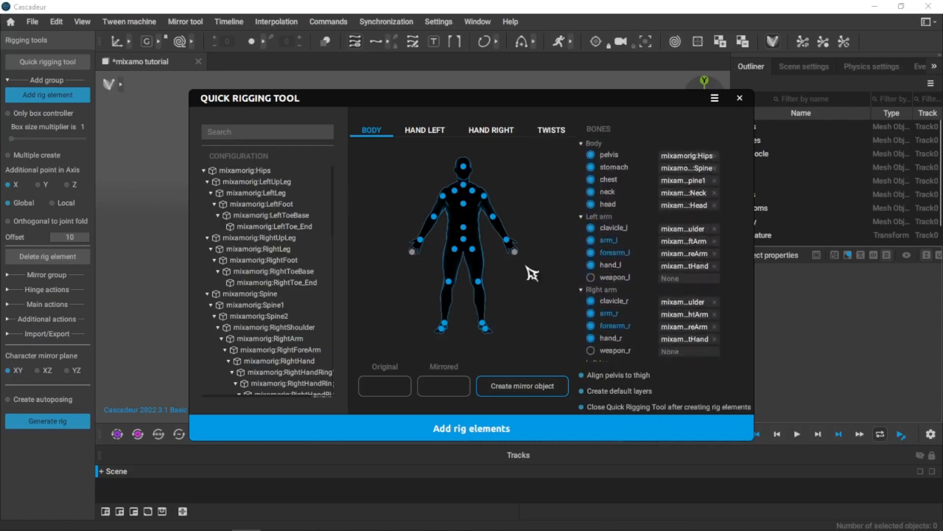
pyautogui.scroll(-3, 604, 294)
pyautogui.scroll(3, 612, 291)
pyautogui.scroll(-3, 619, 287)
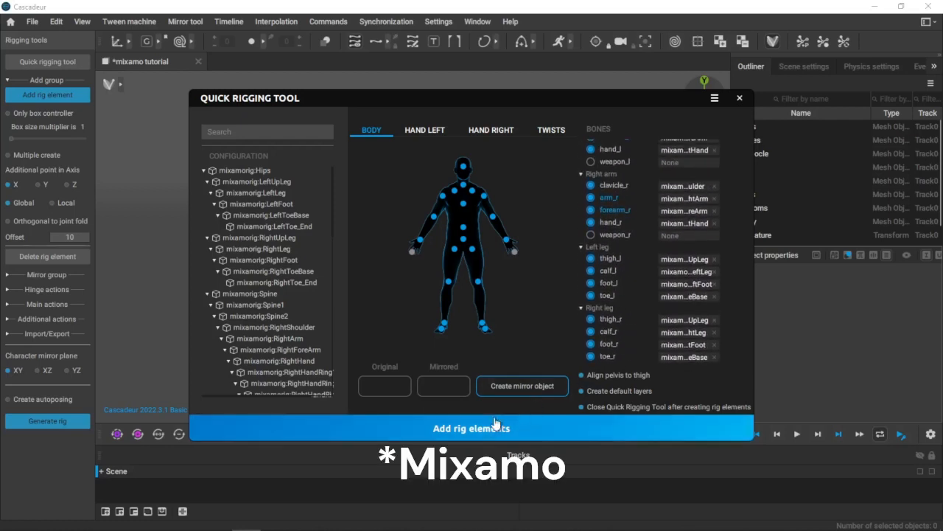
pyautogui.click(426, 133)
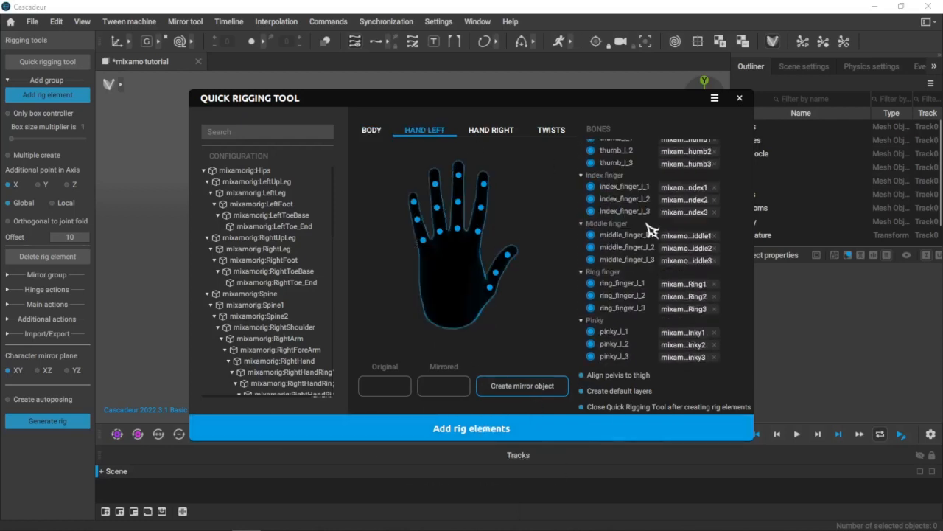
pyautogui.scroll(1, 649, 230)
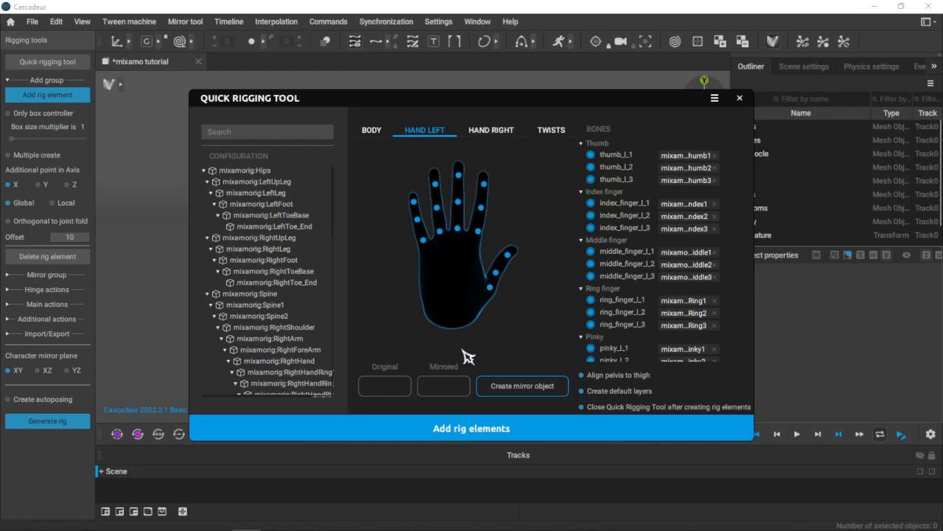
pyautogui.click(455, 430)
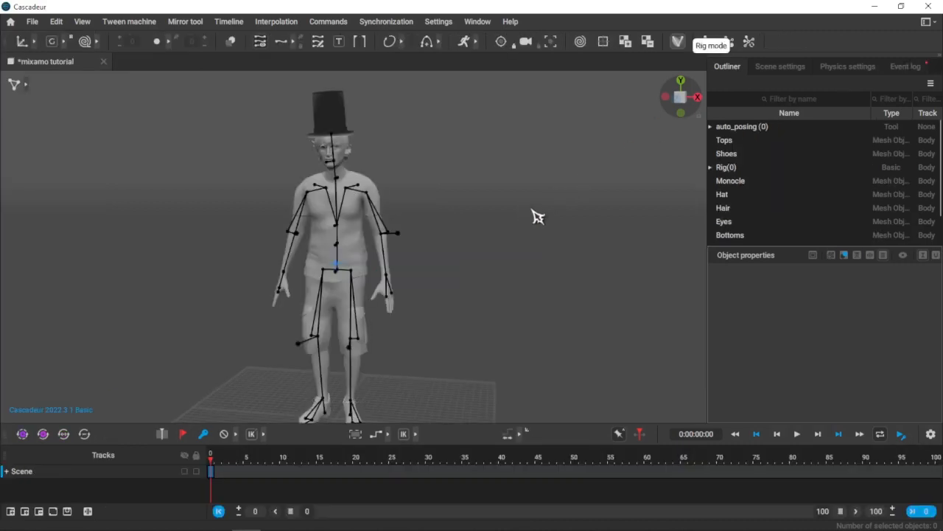
# - Switch the viewport to autoposing controllers and raise the character's left hand to about head height, out to the side
pyautogui.click(25, 84)
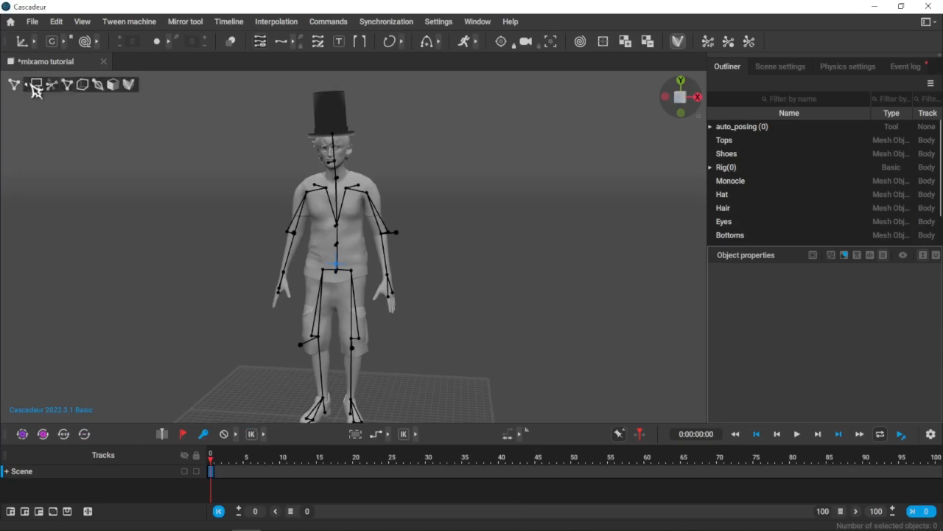
pyautogui.click(51, 84)
pyautogui.click(389, 273)
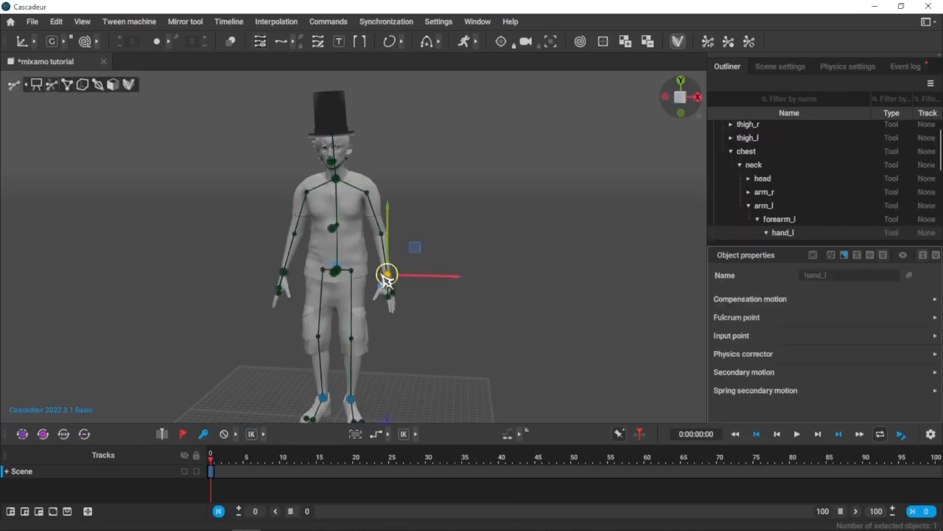
pyautogui.moveTo(408, 229); pyautogui.dragTo(483, 154)
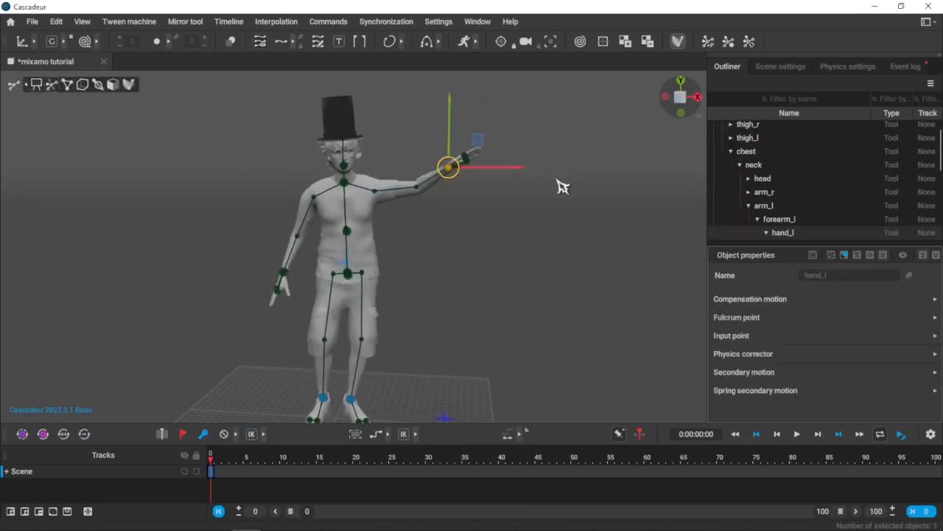
# - Undo the raised left-hand pose and save the scene as Mixamo in the Cascadeur project's Youtube folder
pyautogui.hotkey('ctrl', 'z')
pyautogui.hotkey('ctrl', 'z')
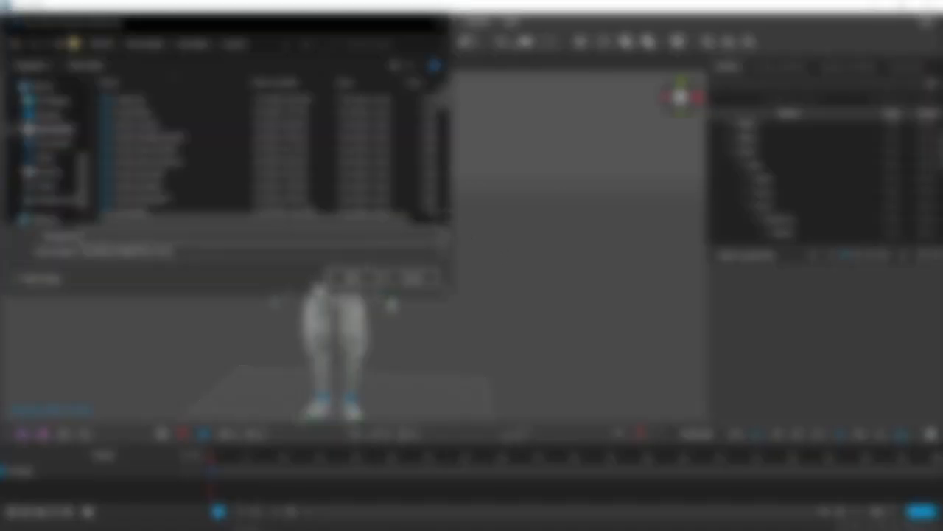
pyautogui.click(63, 46)
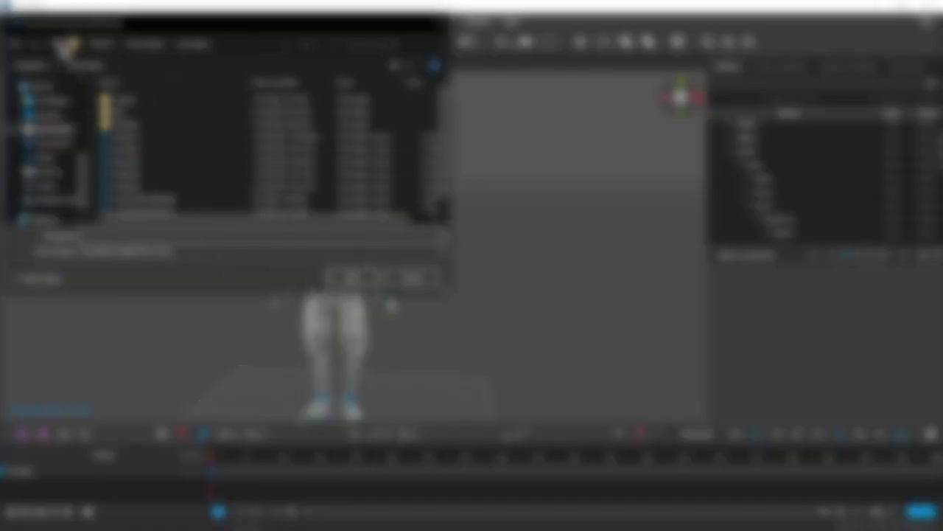
pyautogui.click(63, 45)
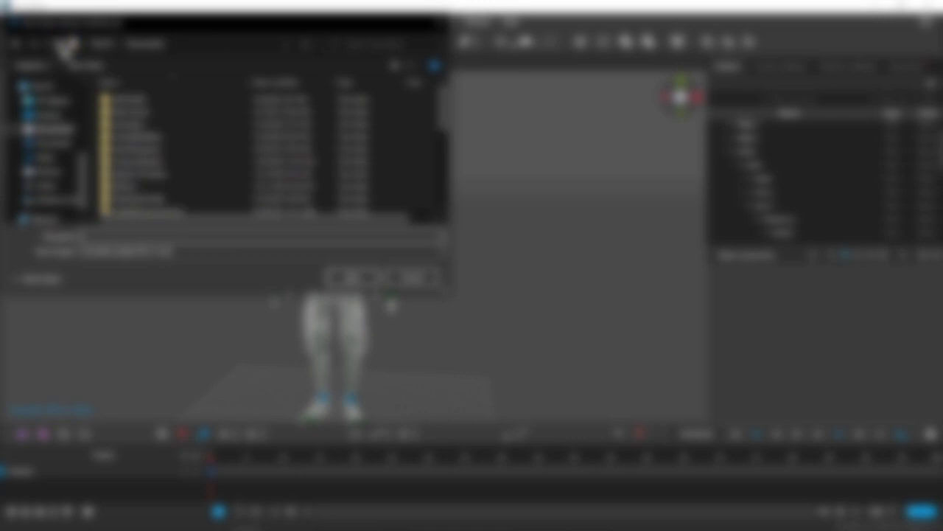
pyautogui.doubleClick(158, 123)
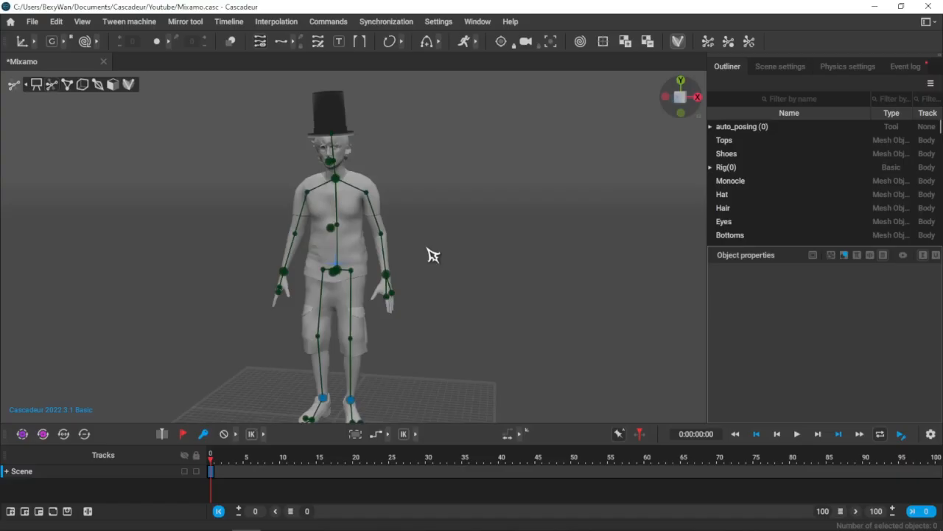
# - Try to import the Shoved Reaction With Spin FBX from Downloads as an animation
pyautogui.click(33, 23)
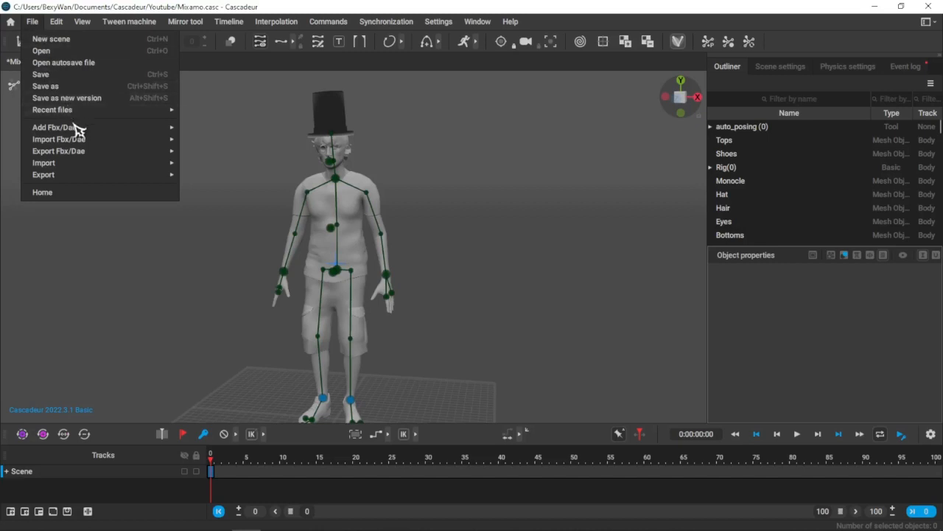
pyautogui.moveTo(77, 140)
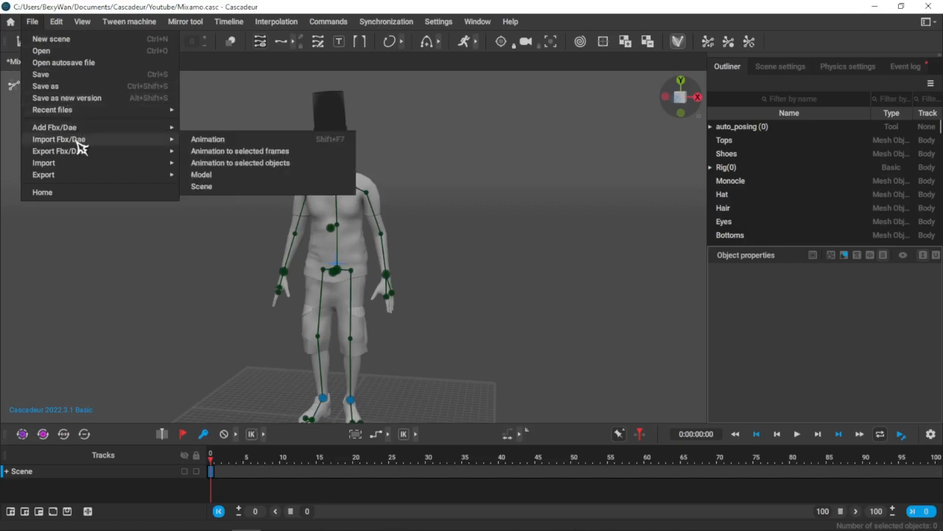
pyautogui.click(231, 143)
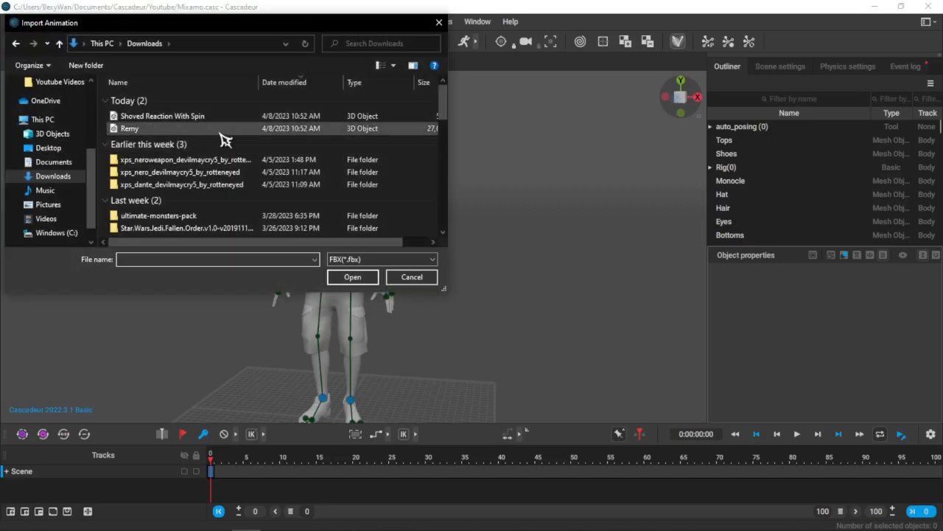
pyautogui.click(162, 116)
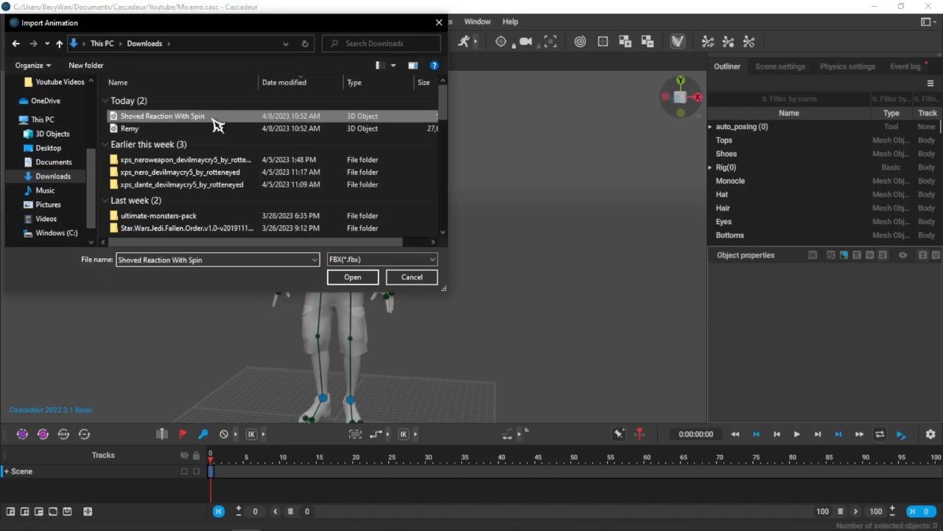
pyautogui.click(351, 278)
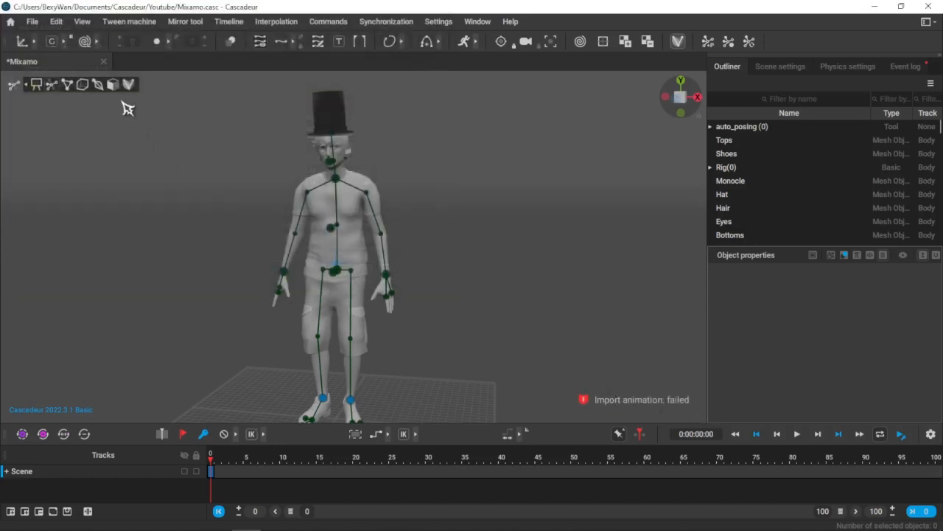
# - Show the character's joints, select the whole skeleton, and import the Shoved Reaction With Spin animation to the selected objects
pyautogui.click(97, 86)
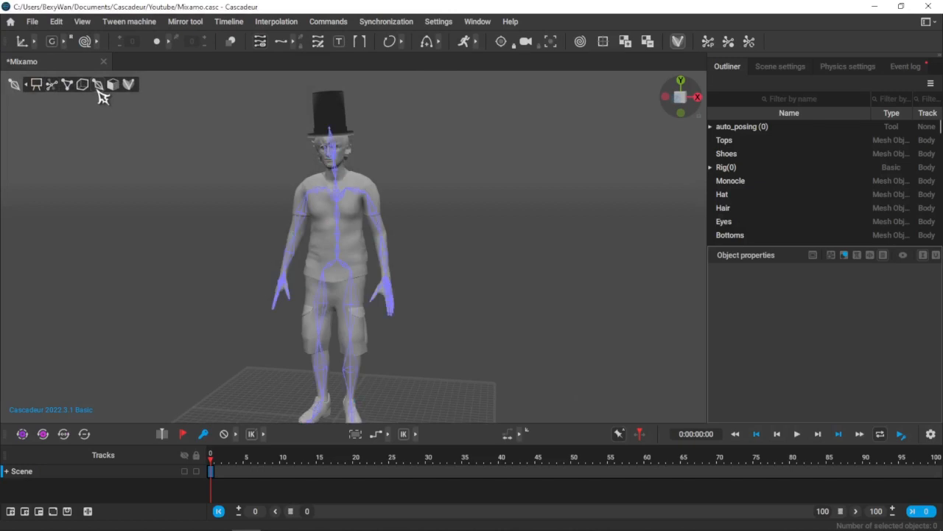
pyautogui.click(341, 269)
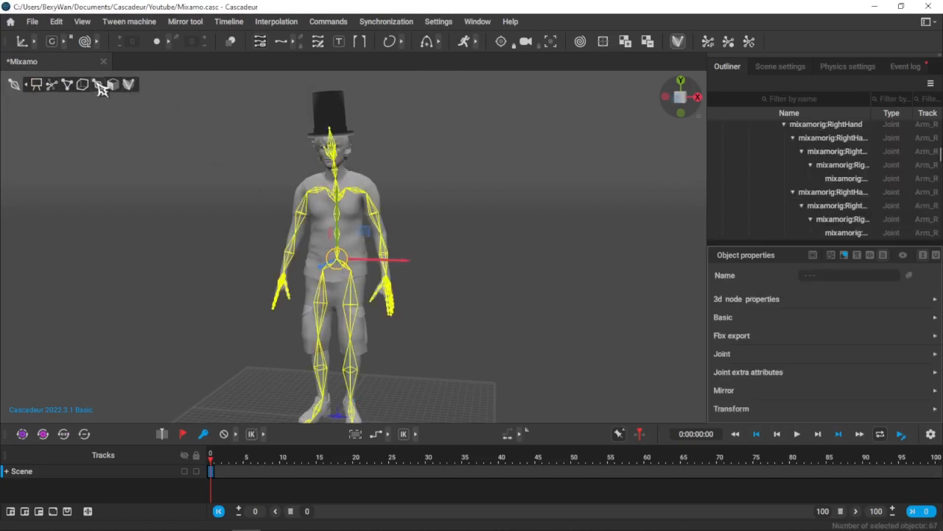
pyautogui.click(34, 23)
pyautogui.moveTo(87, 142)
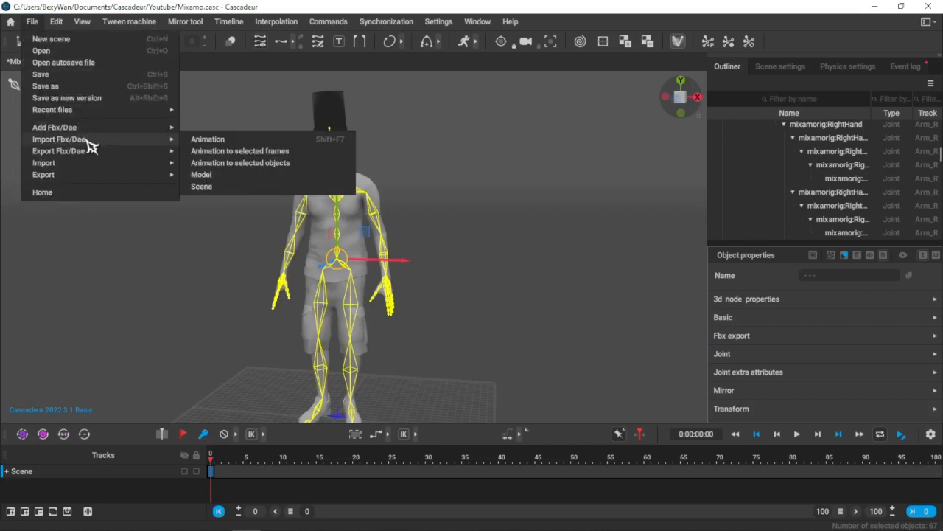
pyautogui.click(239, 163)
pyautogui.click(211, 117)
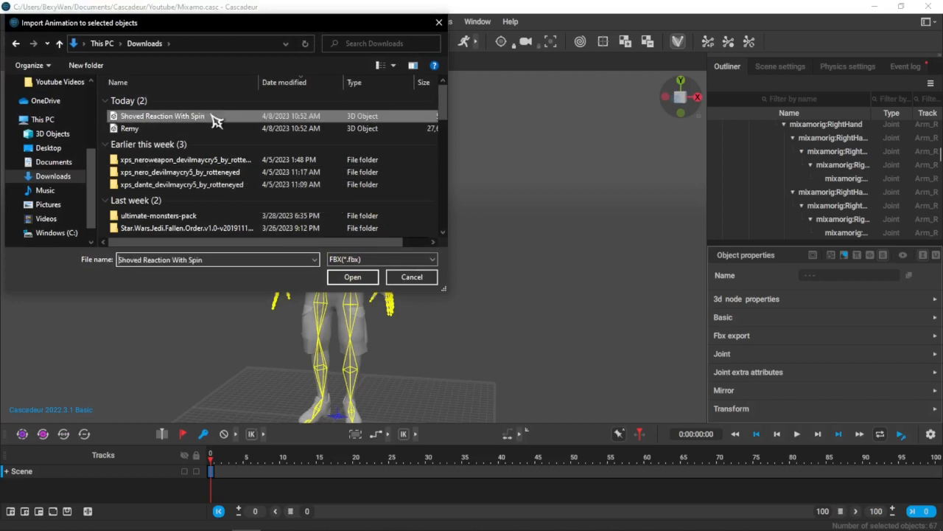
pyautogui.click(350, 277)
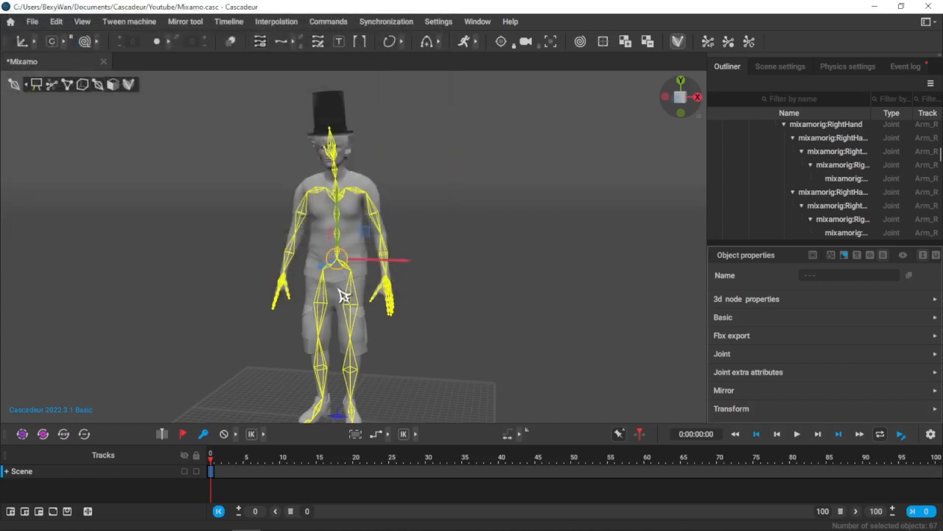
# - Play the imported animation, deselect the joints, and scrub from frame 0 to frame 100 to review the full-body motion
pyautogui.press('space')
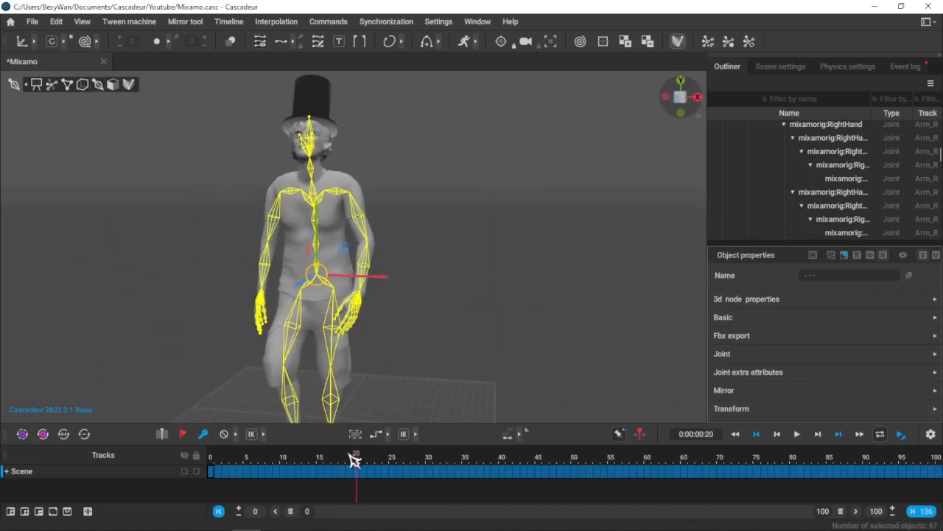
pyautogui.press('space')
pyautogui.click(503, 278)
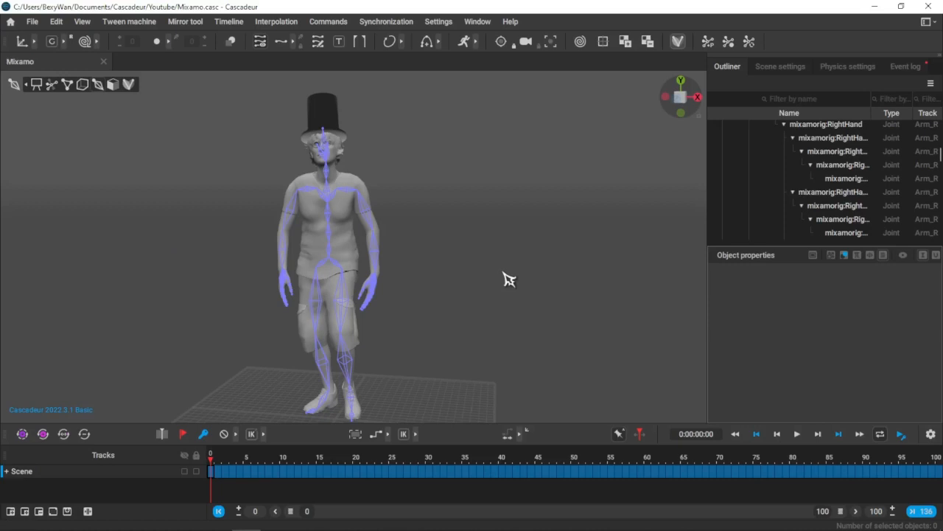
pyautogui.scroll(-5, 499, 277)
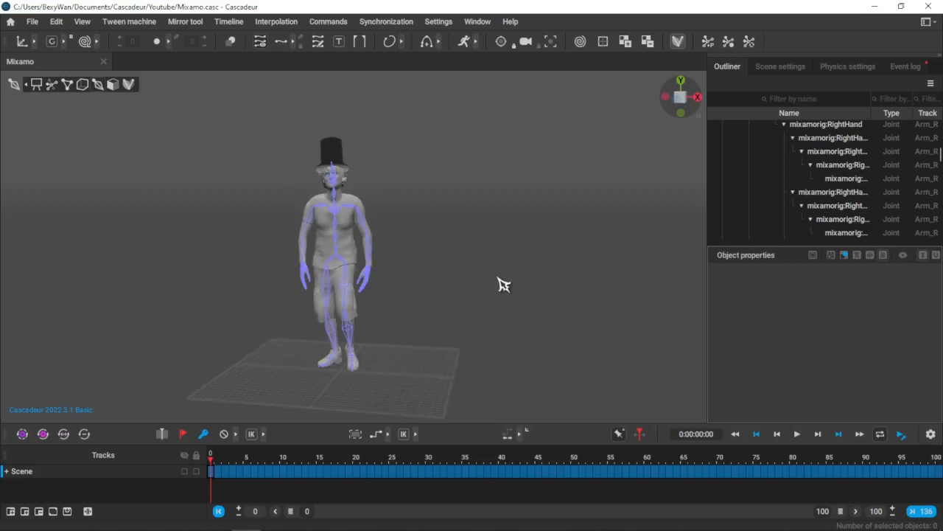
pyautogui.moveTo(476, 261)
pyautogui.keyDown('alt'); pyautogui.mouseDown()
pyautogui.moveTo(502, 266)
pyautogui.moveTo(473, 271)
pyautogui.mouseUp(); pyautogui.keyUp('alt')
pyautogui.scroll(3, 493, 269)
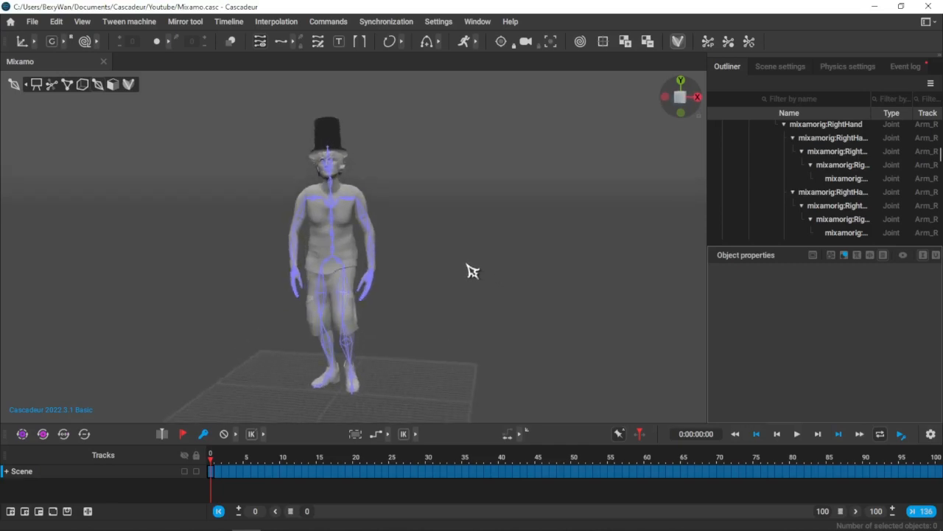
pyautogui.scroll(1, 421, 253)
pyautogui.scroll(-2, 421, 254)
pyautogui.scroll(1, 421, 255)
pyautogui.moveTo(215, 464); pyautogui.dragTo(939, 462)
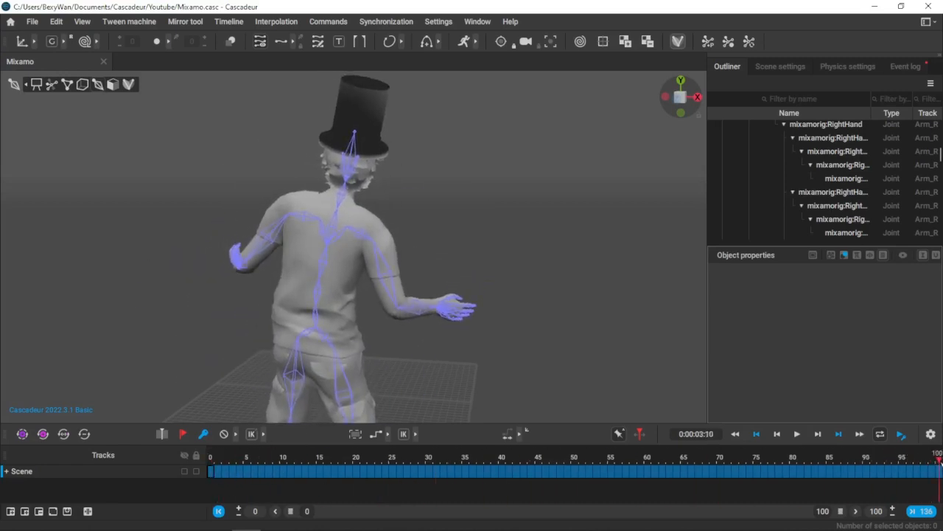
# - Raise the timeline's end frame to 121 and stretch the visible frame range to 121
pyautogui.click(894, 508)
pyautogui.click(894, 508)
pyautogui.click(894, 507)
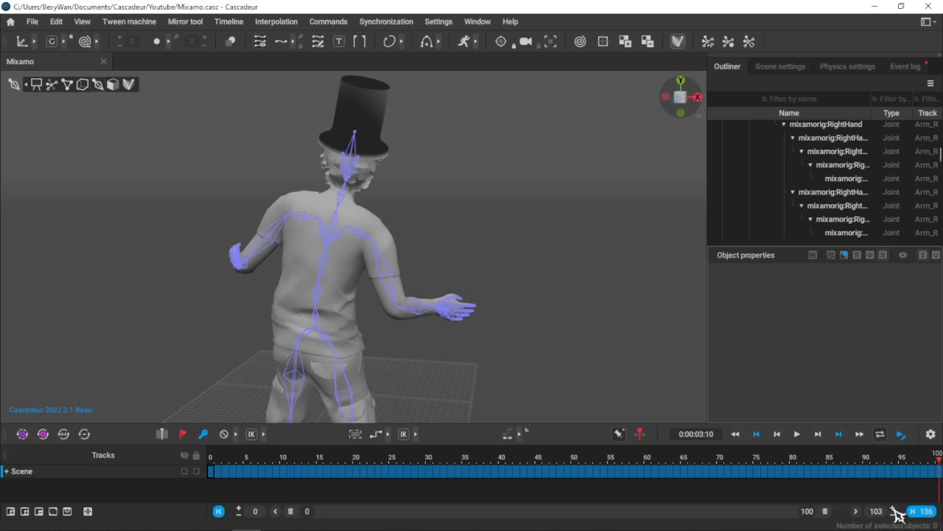
pyautogui.click(894, 510)
pyautogui.click(894, 510)
pyautogui.click(894, 510)
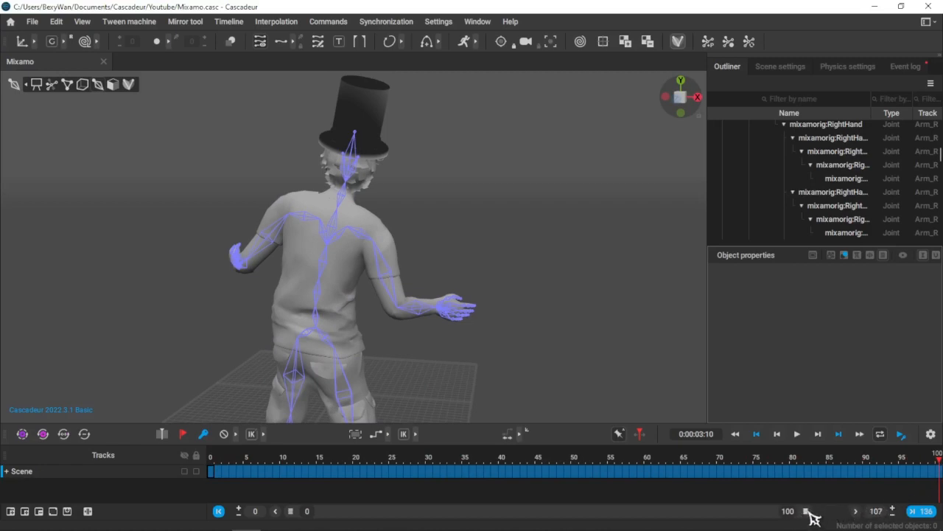
pyautogui.moveTo(808, 511); pyautogui.dragTo(855, 511)
pyautogui.click(894, 510)
pyautogui.click(894, 510)
pyautogui.click(894, 510)
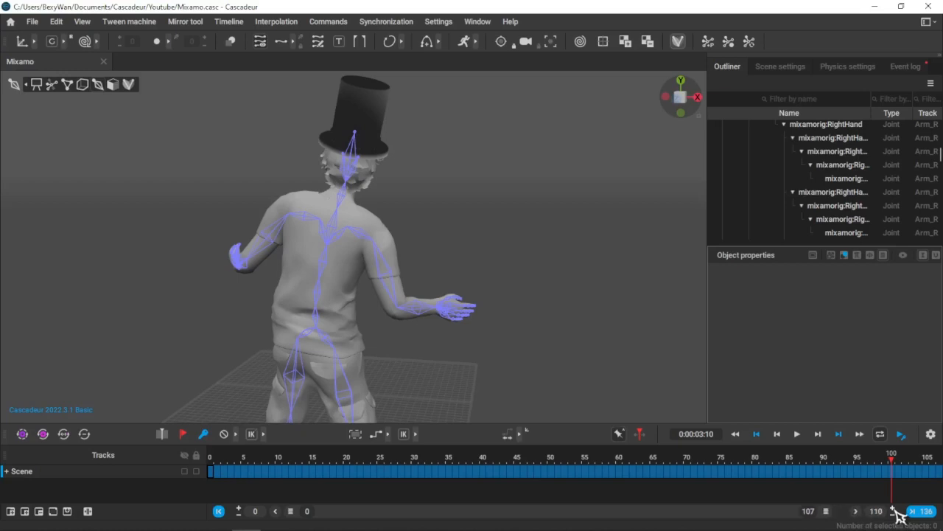
pyautogui.click(894, 509)
pyautogui.click(894, 509)
pyautogui.click(894, 509)
pyautogui.click(894, 509)
pyautogui.click(894, 509)
pyautogui.click(894, 509)
pyautogui.click(894, 510)
pyautogui.click(894, 510)
pyautogui.click(894, 510)
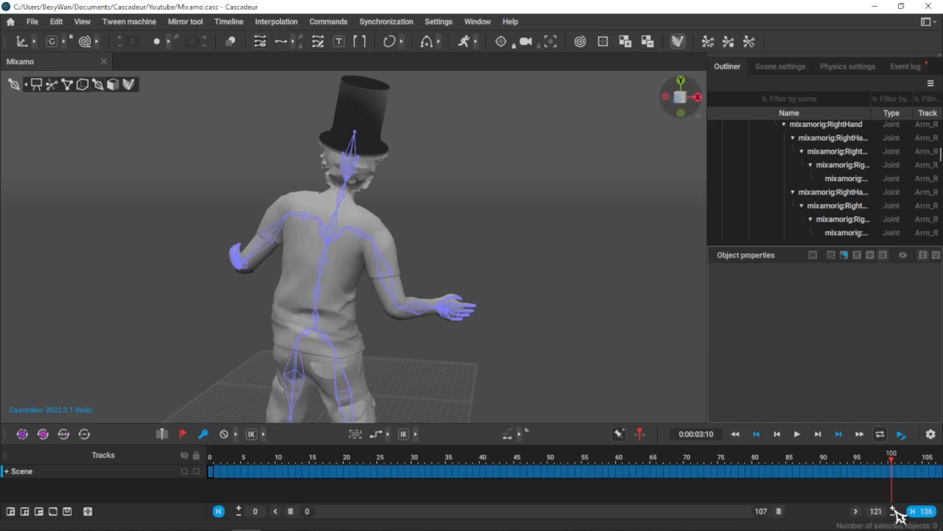
pyautogui.moveTo(792, 512); pyautogui.dragTo(875, 515)
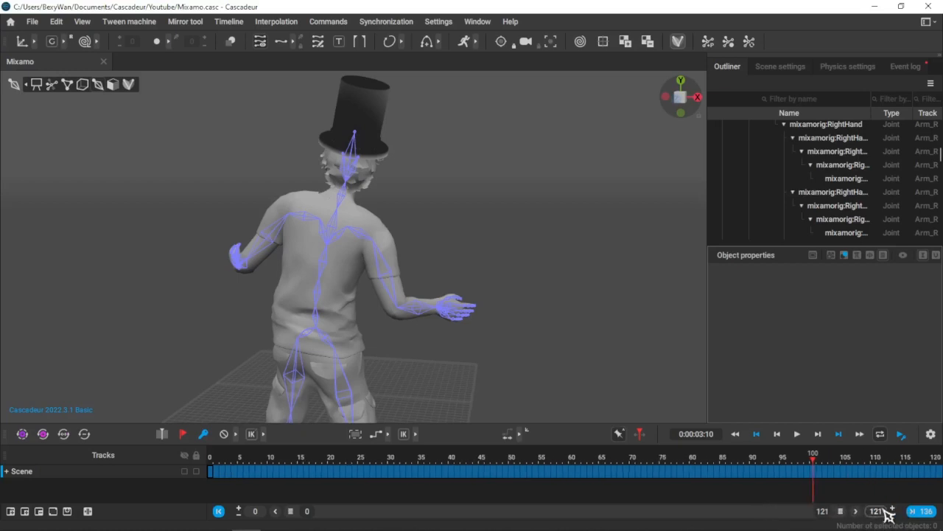
# - Play and stop the animation, set the timeline's end frame to 200, and extend the visible range to frame 136
pyautogui.press('space')
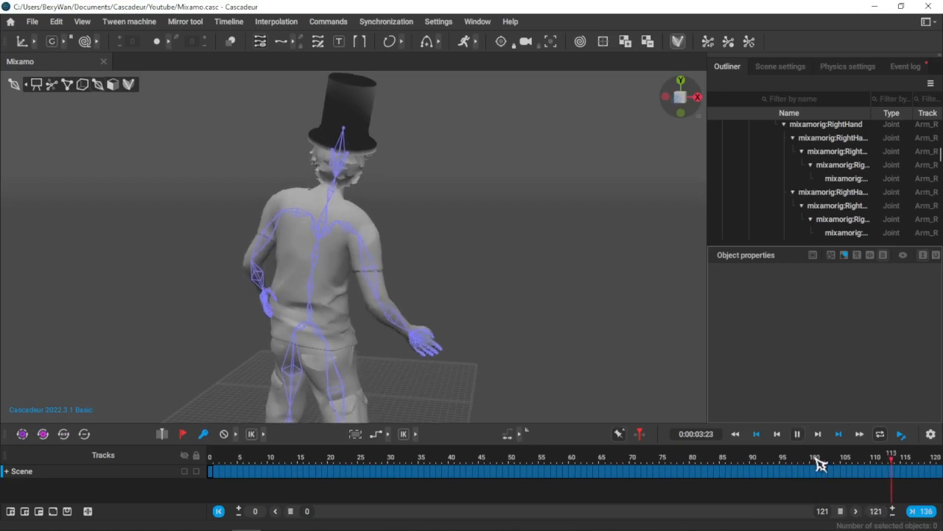
pyautogui.press('space')
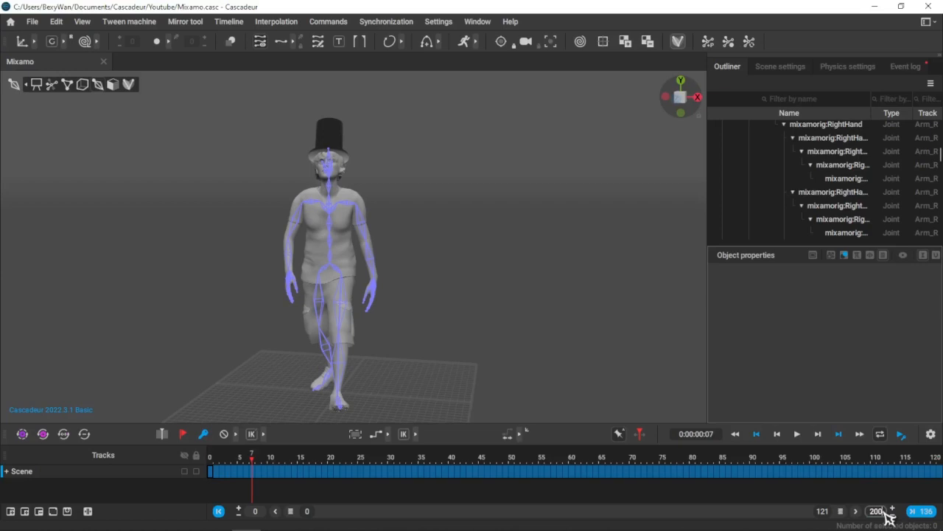
pyautogui.click(855, 511)
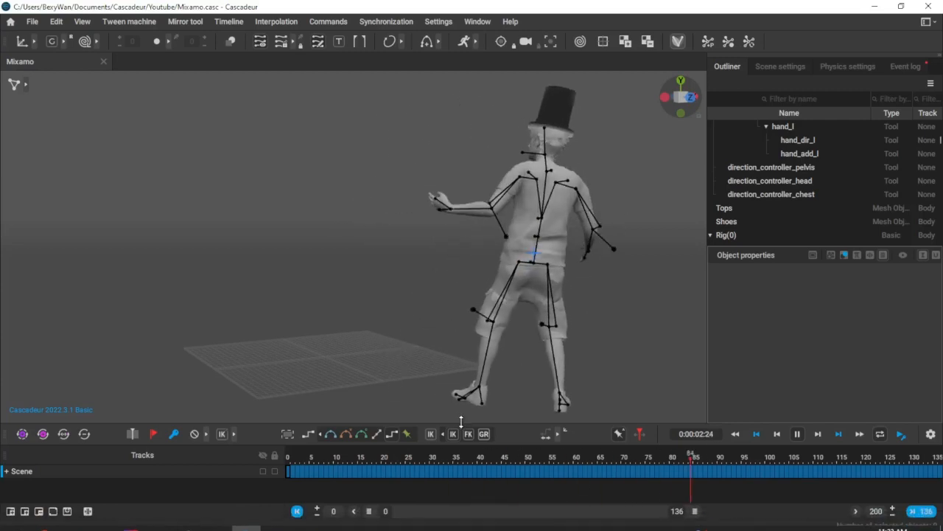
# - Return the animation to frame 0 and select the left foot's main point controller in a close side view
pyautogui.click(308, 458)
pyautogui.moveTo(308, 459); pyautogui.dragTo(258, 459)
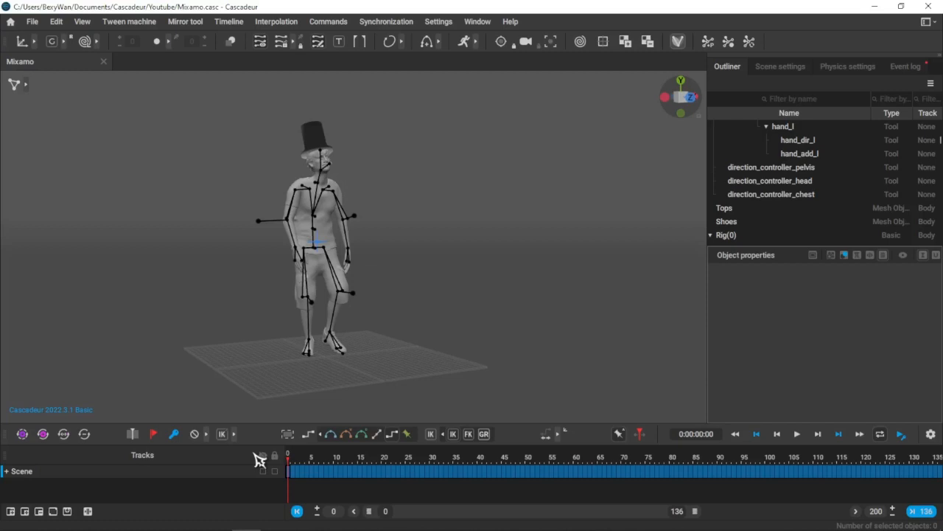
pyautogui.scroll(4, 360, 364)
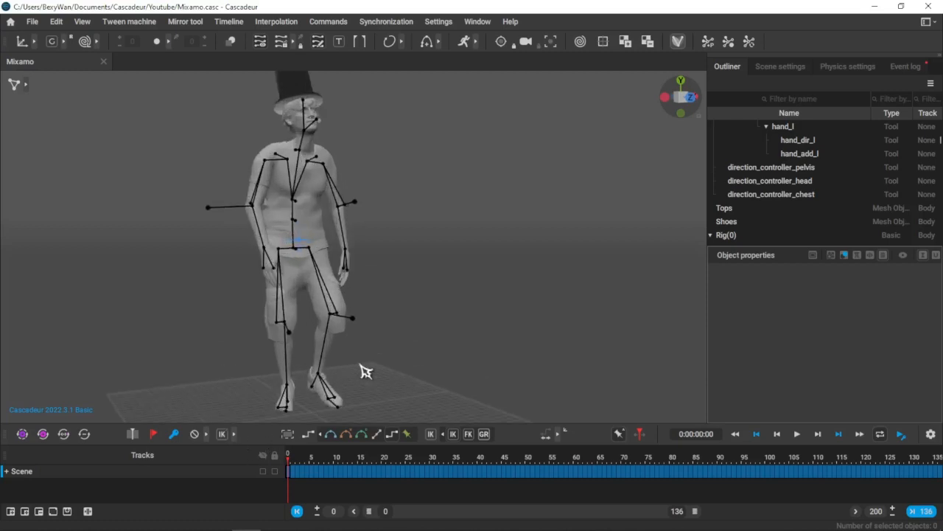
pyautogui.scroll(-1, 361, 364)
pyautogui.scroll(1, 361, 364)
pyautogui.moveTo(368, 372); pyautogui.dragTo(349, 371, button='right')
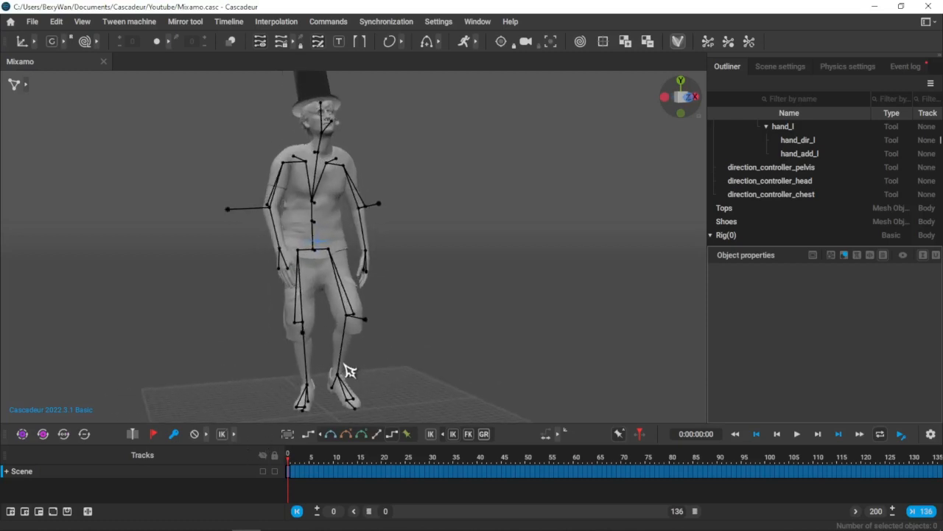
pyautogui.click(341, 377)
pyautogui.keyDown('alt'); pyautogui.moveTo(376, 387); pyautogui.dragTo(546, 312); pyautogui.keyUp('alt')
pyautogui.scroll(2, 437, 392)
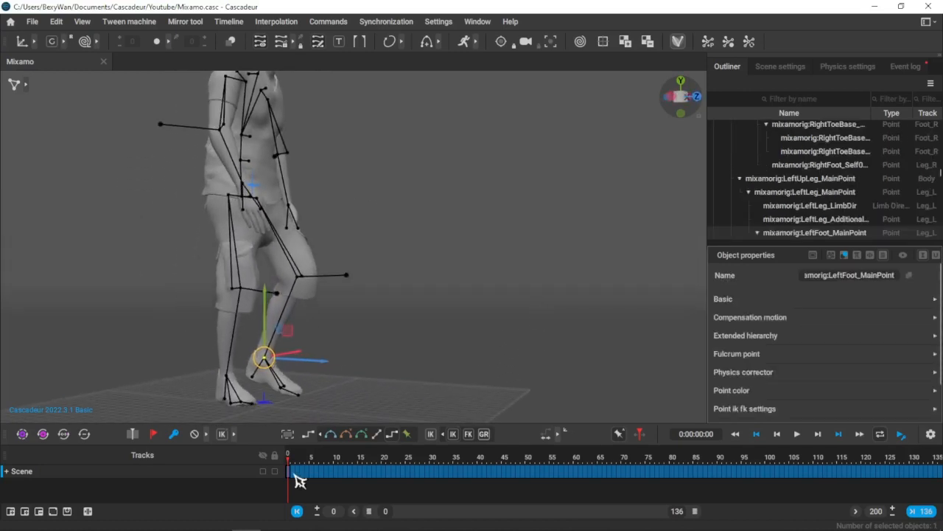
# - Expand the Scene track, try raising the left foot up and forward at frame 0, and undo that move
pyautogui.click(8, 471)
pyautogui.moveTo(264, 358); pyautogui.dragTo(295, 315)
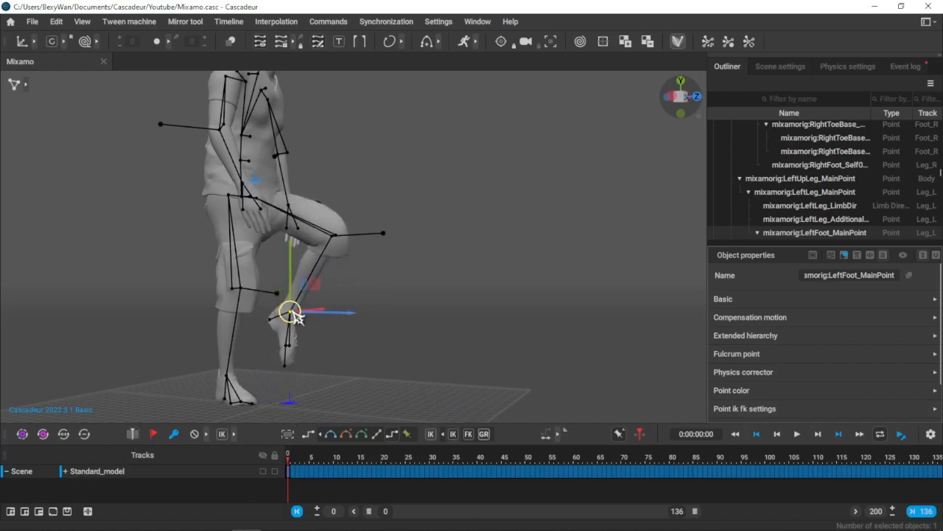
pyautogui.hotkey('ctrl', 'z')
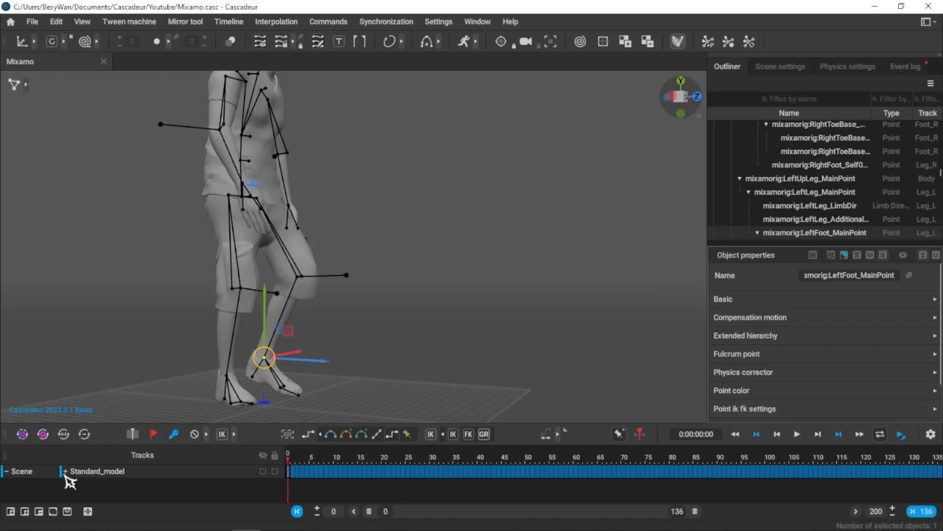
# - Expand the Standard_model track and look through its Body, Head, Legs and Arms tracks
pyautogui.click(65, 471)
pyautogui.scroll(-1, 166, 481)
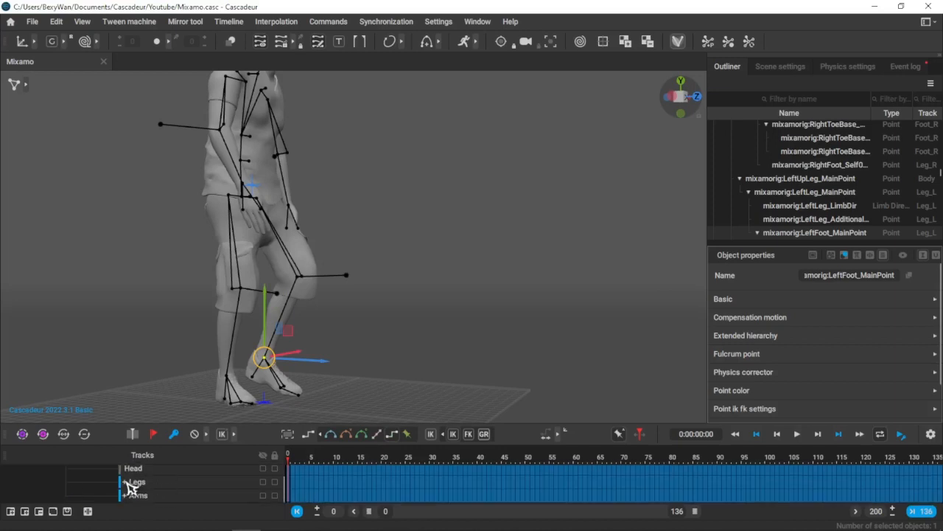
pyautogui.scroll(1, 132, 488)
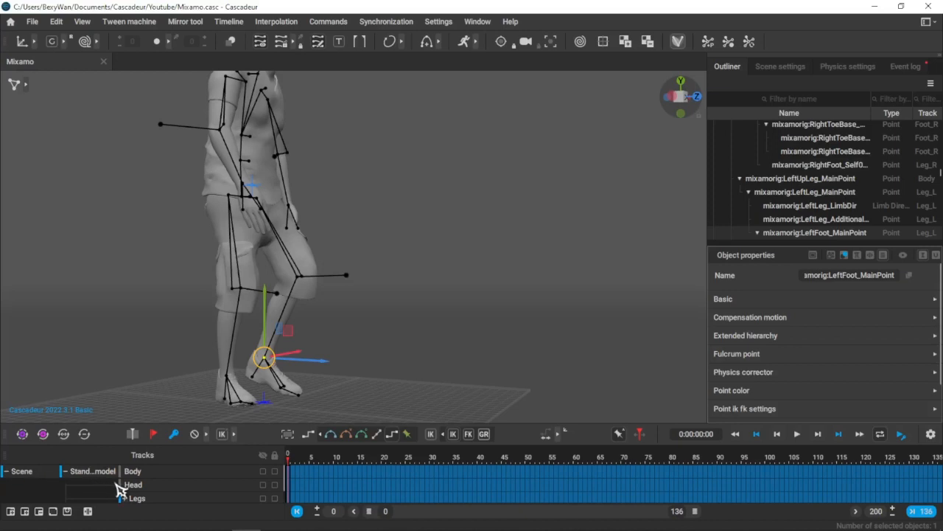
# - Expand the Legs track and select the Leg_L track over its whole frame range
pyautogui.scroll(-1, 132, 491)
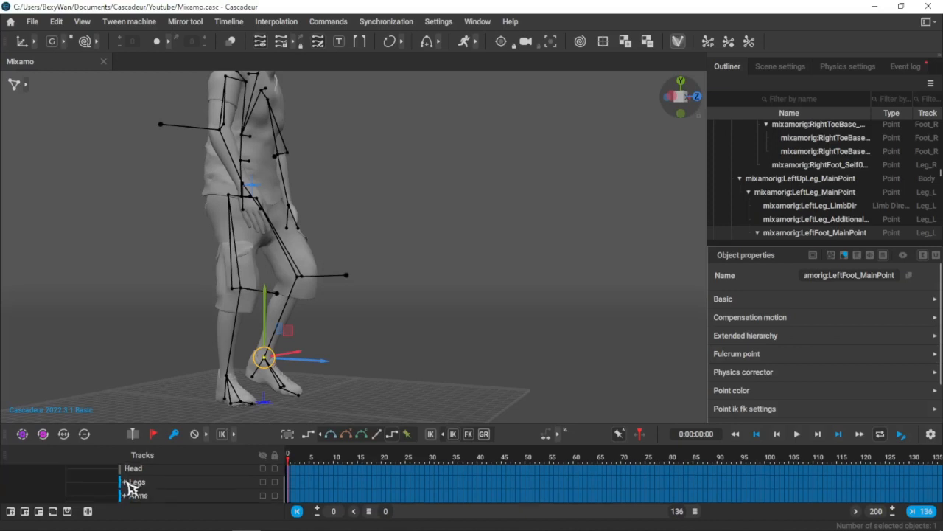
pyautogui.click(127, 482)
pyautogui.click(162, 483)
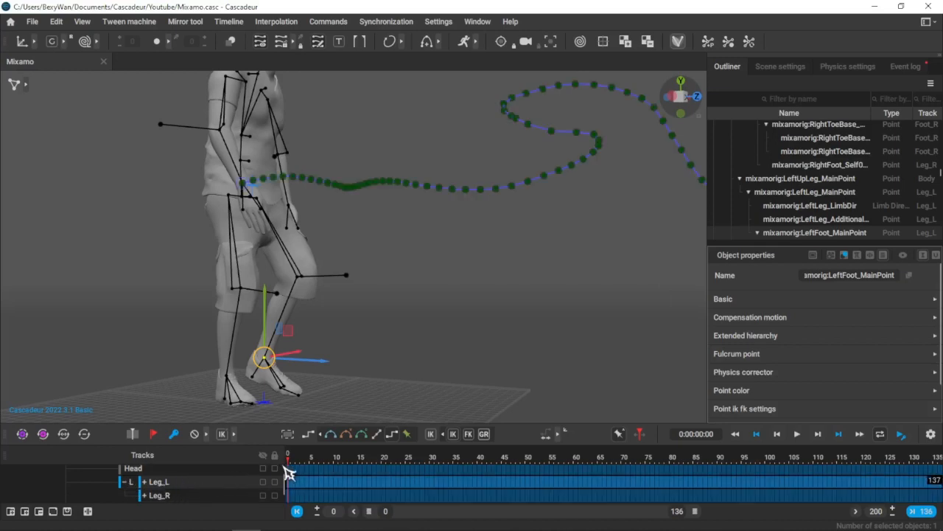
# - Display the motion trajectory of the left foot's main point controller and briefly play the animation along it
pyautogui.click(285, 362)
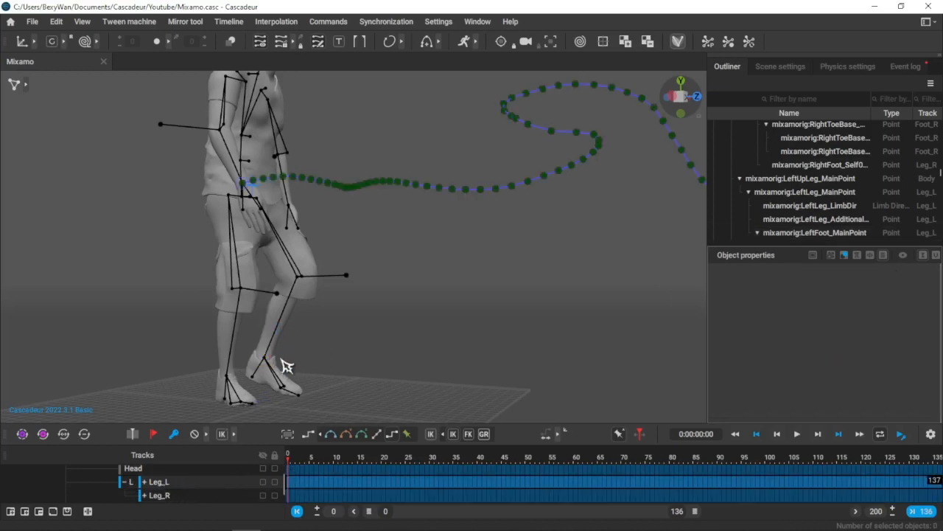
pyautogui.click(265, 359)
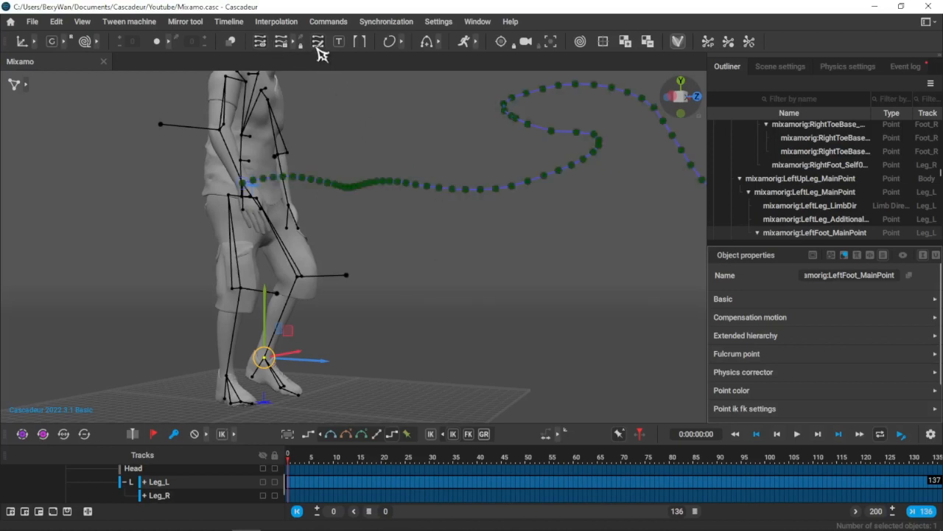
pyautogui.click(278, 43)
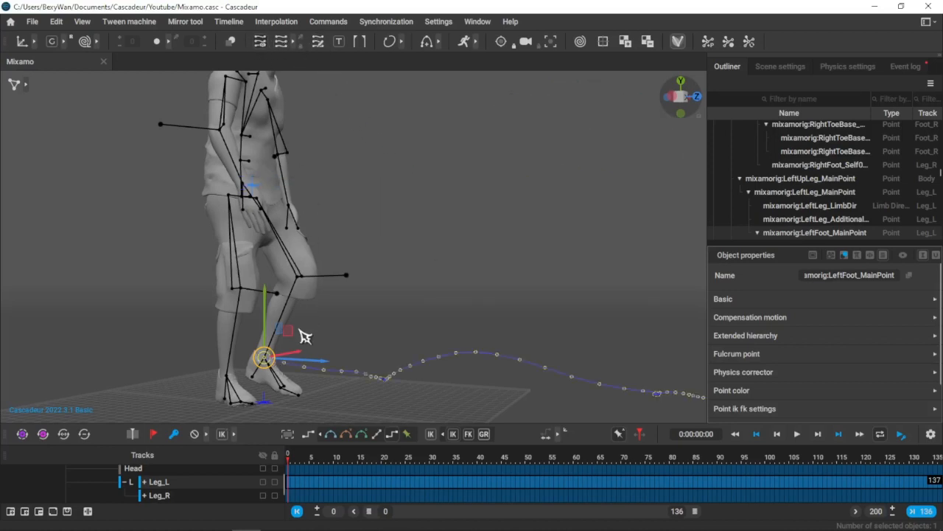
pyautogui.click(346, 331)
pyautogui.click(266, 361)
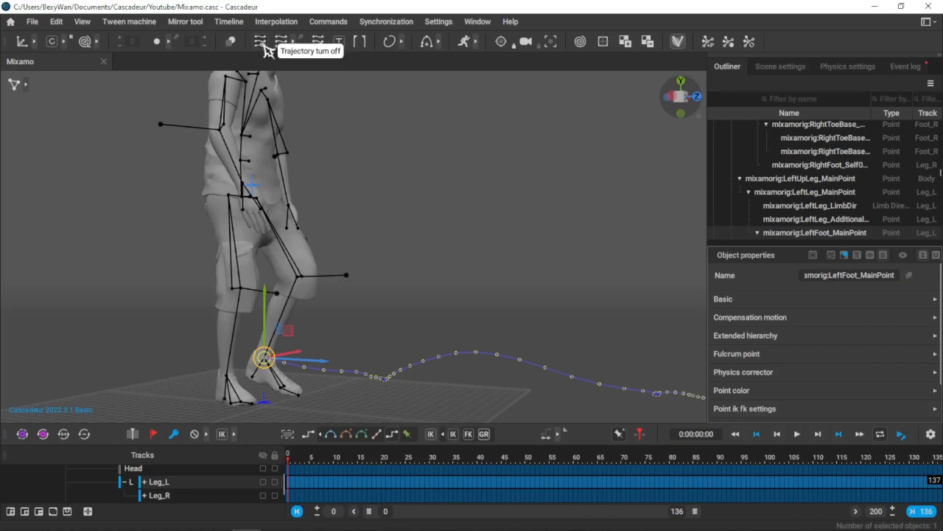
pyautogui.click(319, 43)
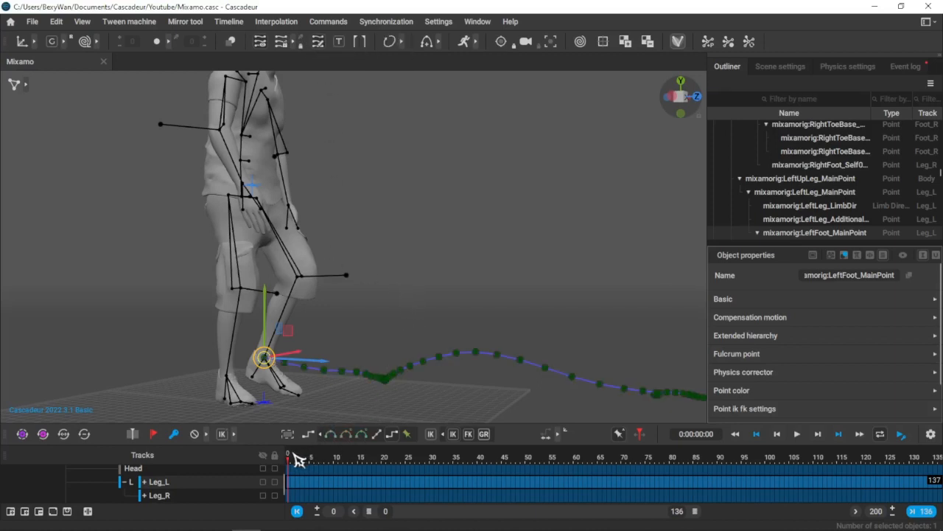
pyautogui.press('space')
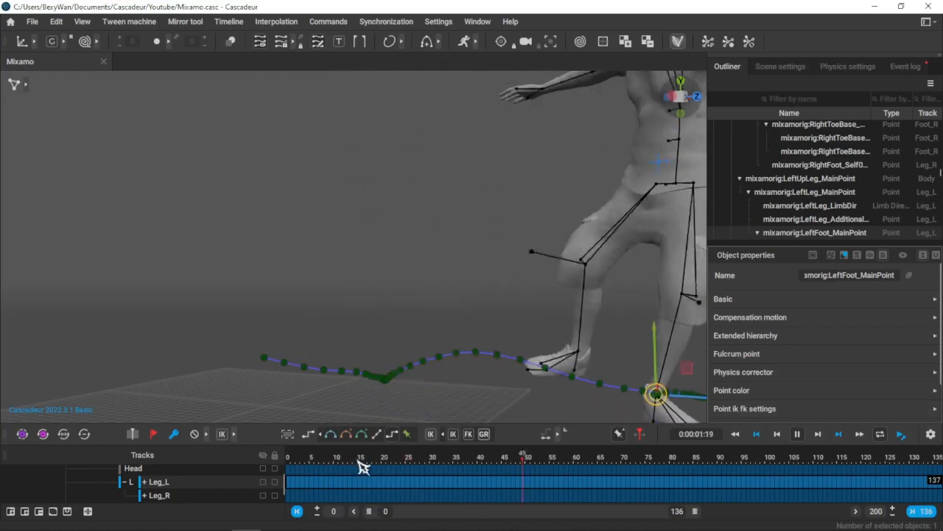
pyautogui.press('space')
# - Delete the Leg_L keyframes from frame 21 to 36 and apply the green curved interpolation to that interval
pyautogui.moveTo(291, 486); pyautogui.dragTo(466, 491)
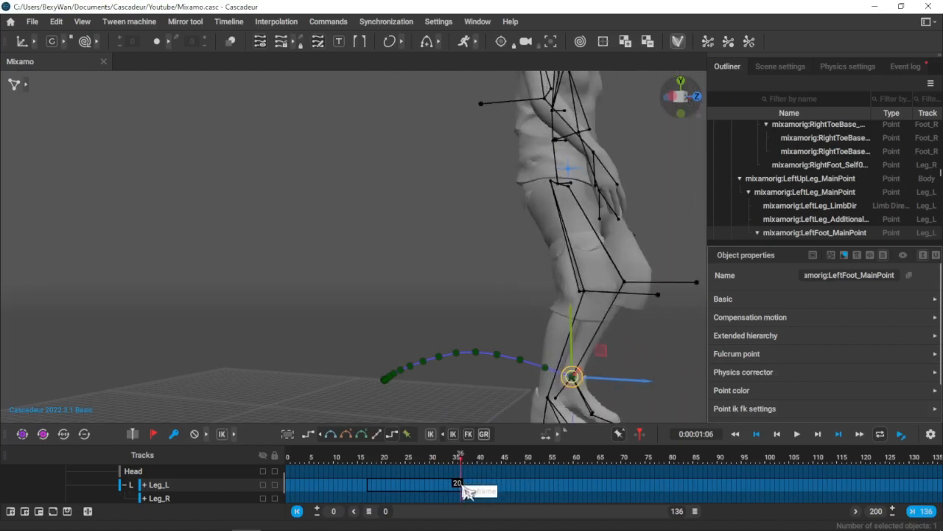
pyautogui.click(373, 488)
pyautogui.moveTo(381, 492); pyautogui.dragTo(461, 488)
pyautogui.press('Delete')
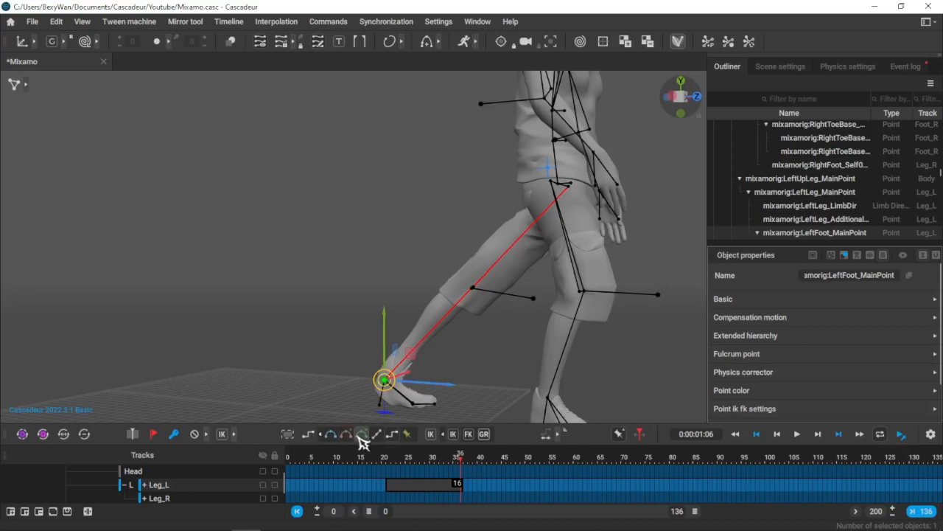
pyautogui.click(362, 434)
# - At frame 28, move the left foot's main point up and forward so its trajectory forms an arc
pyautogui.scroll(-1, 455, 355)
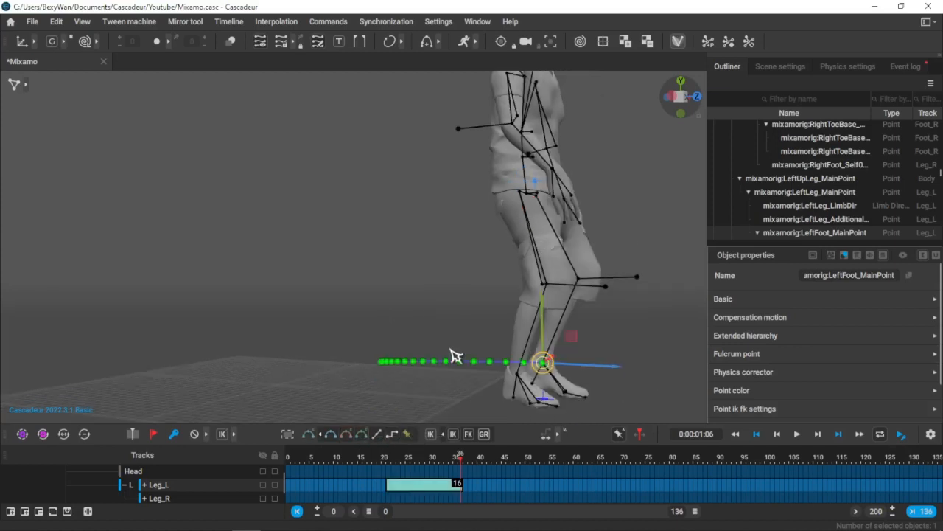
pyautogui.scroll(-1, 455, 356)
pyautogui.moveTo(463, 459); pyautogui.dragTo(429, 502)
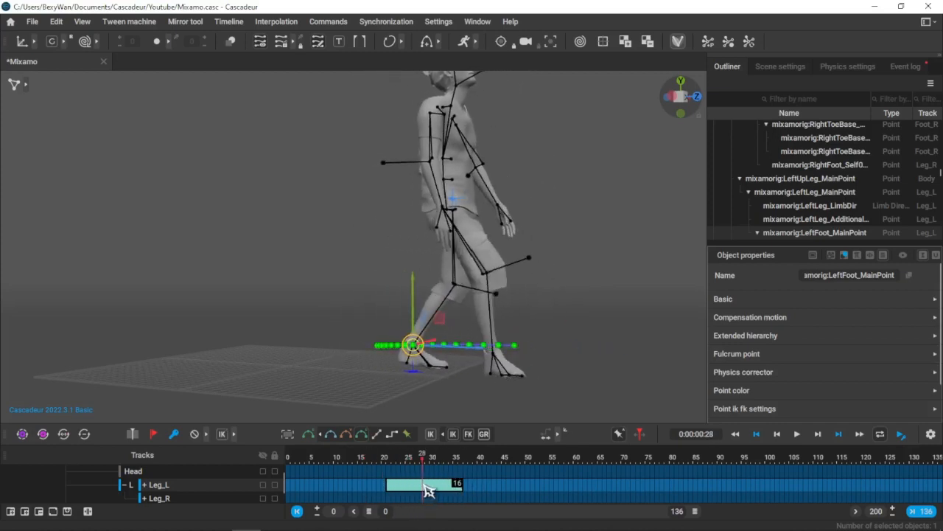
pyautogui.scroll(2, 457, 394)
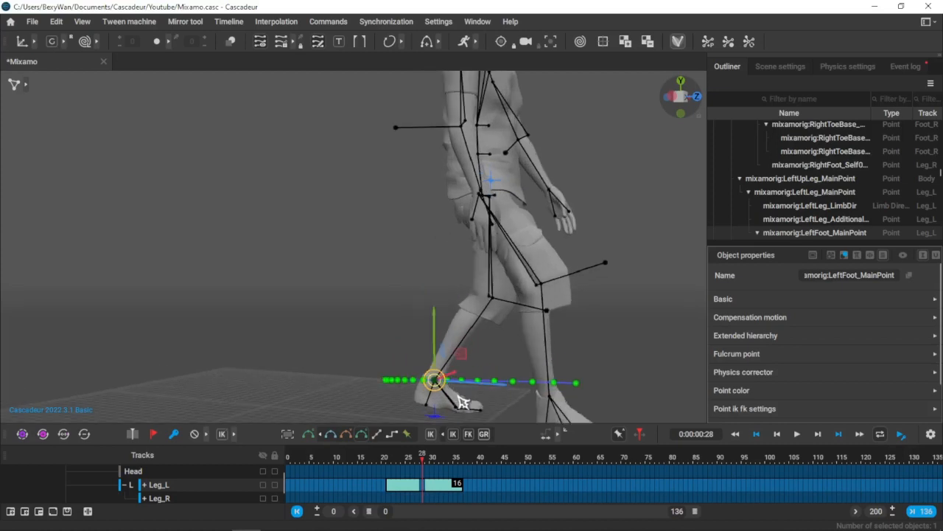
pyautogui.click(446, 391)
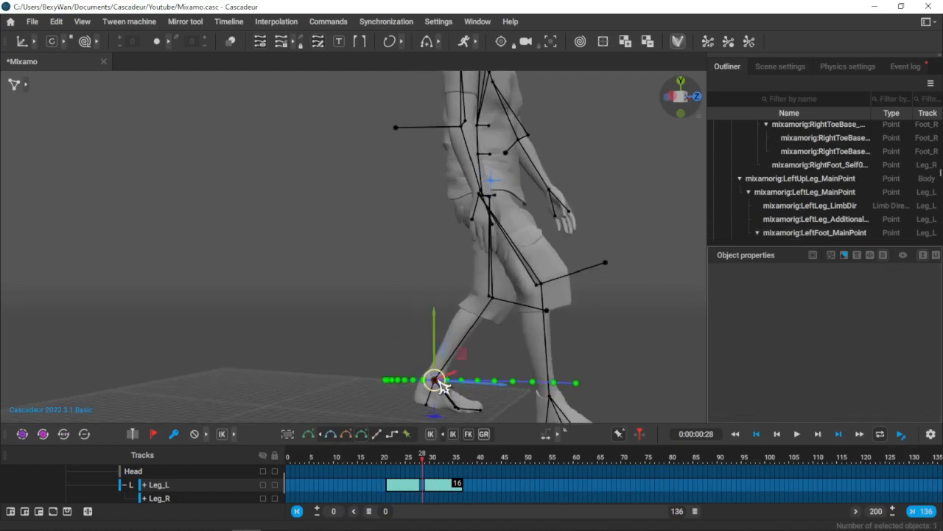
pyautogui.moveTo(436, 384); pyautogui.dragTo(478, 333)
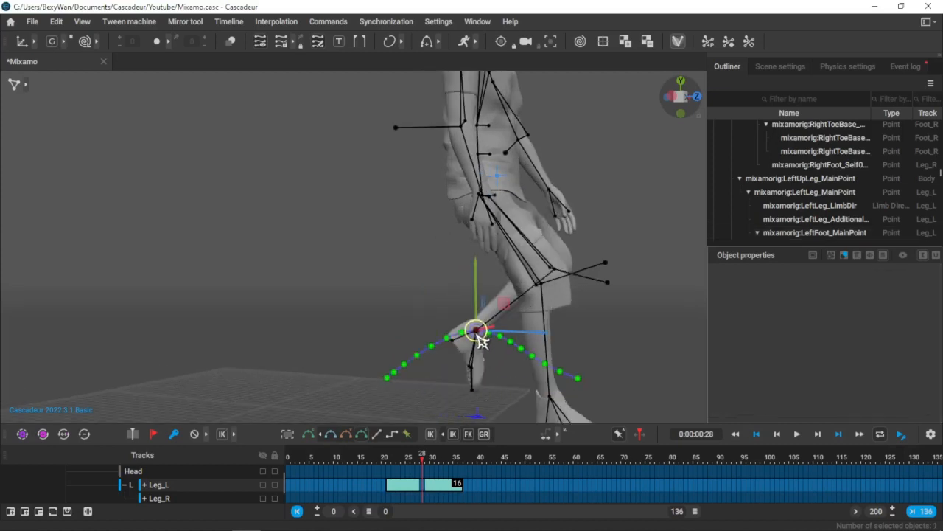
# - From the opposite side view, shift the left foot's main point slightly down at frame 21
pyautogui.moveTo(606, 343); pyautogui.dragTo(304, 364, button='right')
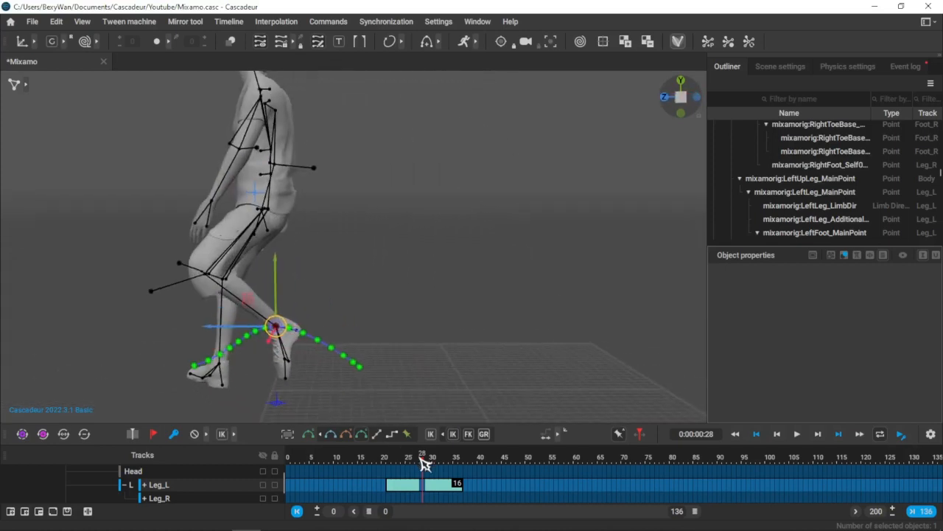
pyautogui.moveTo(430, 463); pyautogui.dragTo(392, 466)
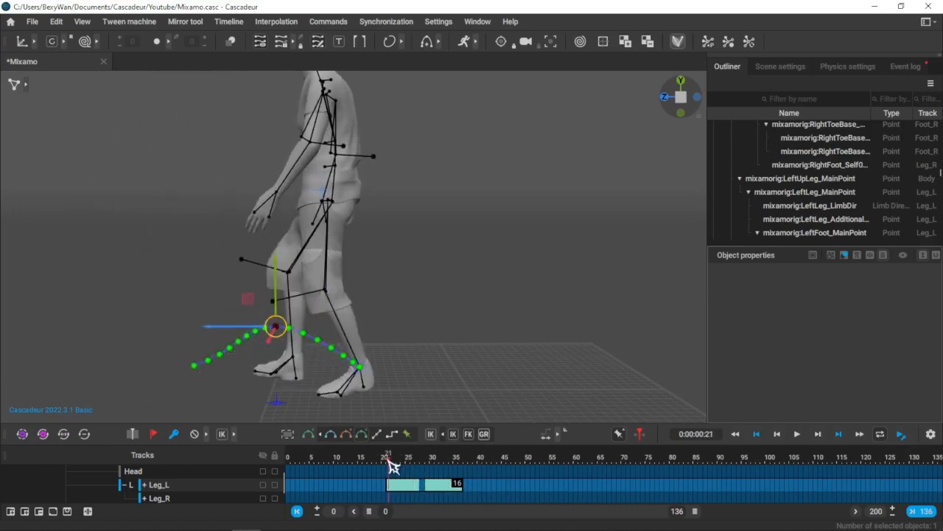
pyautogui.press('f')
pyautogui.scroll(5, 421, 413)
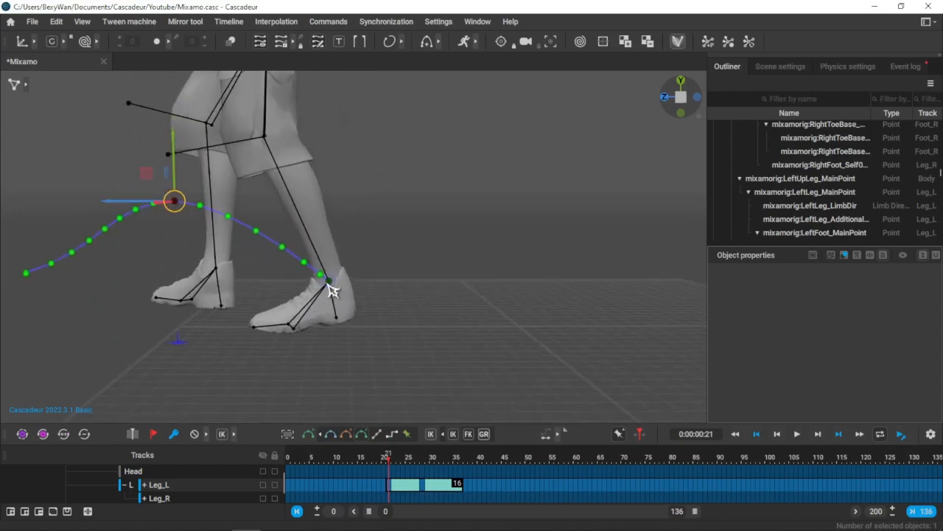
pyautogui.click(329, 281)
pyautogui.moveTo(304, 258); pyautogui.dragTo(313, 275)
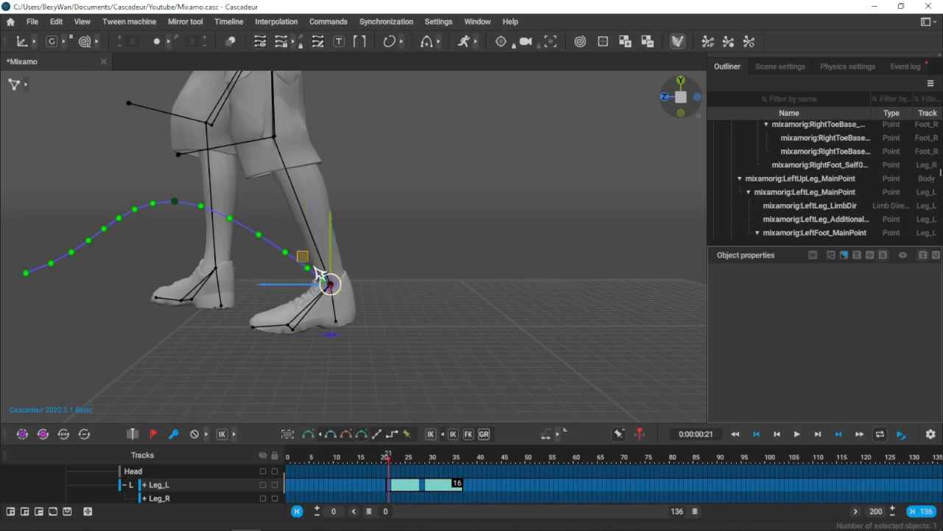
# - Move the left foot's main point down and back toward the ground at frame 23, and play the animation
pyautogui.moveTo(391, 457); pyautogui.dragTo(401, 481)
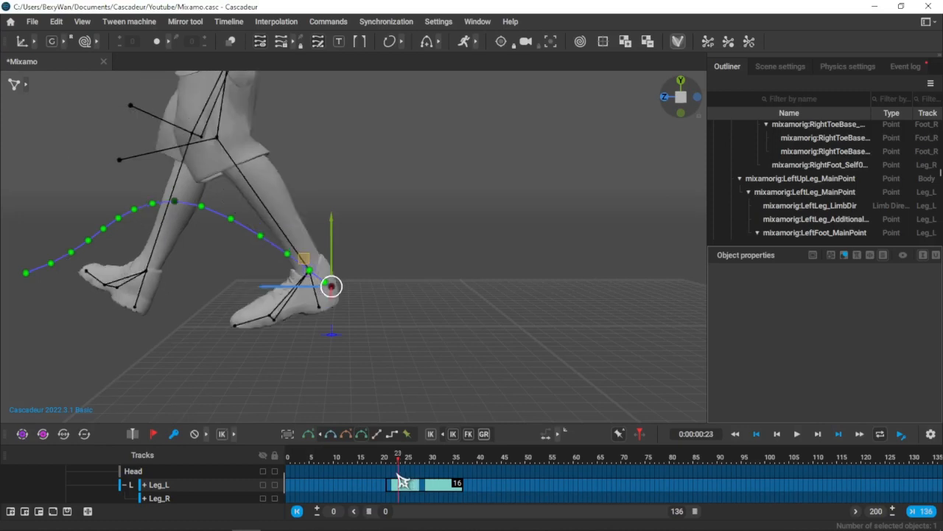
pyautogui.moveTo(323, 280); pyautogui.dragTo(302, 261)
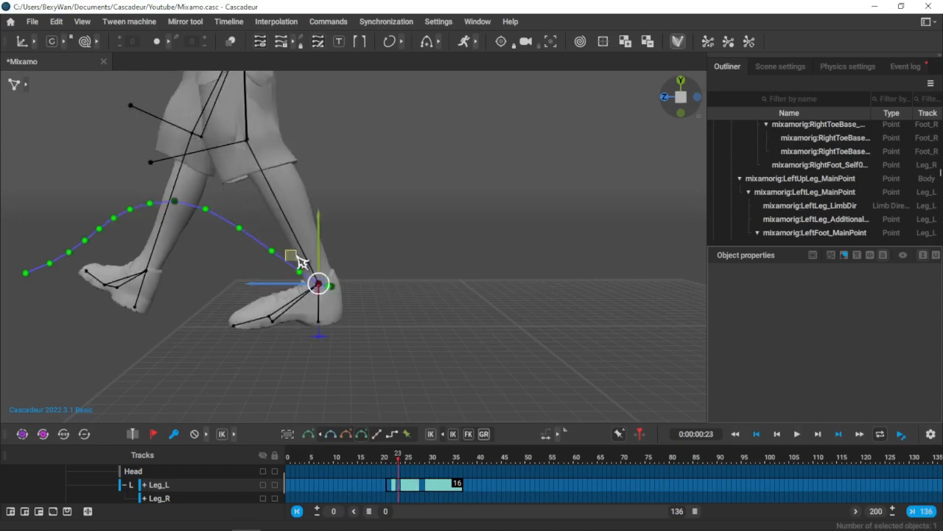
pyautogui.moveTo(400, 458); pyautogui.dragTo(359, 469)
pyautogui.press('space')
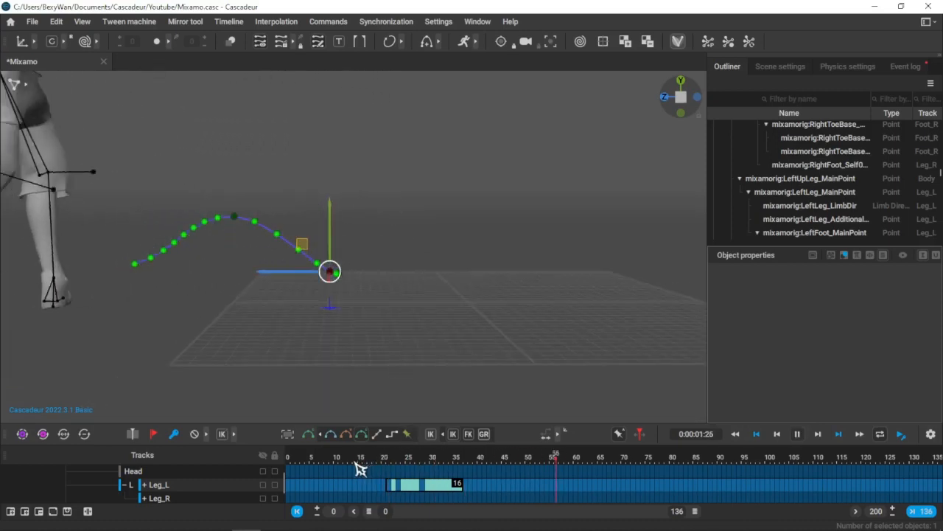
# - Try a much higher left foot lift at frame 28 and play the animation from about frame 13
pyautogui.moveTo(401, 460); pyautogui.dragTo(422, 460)
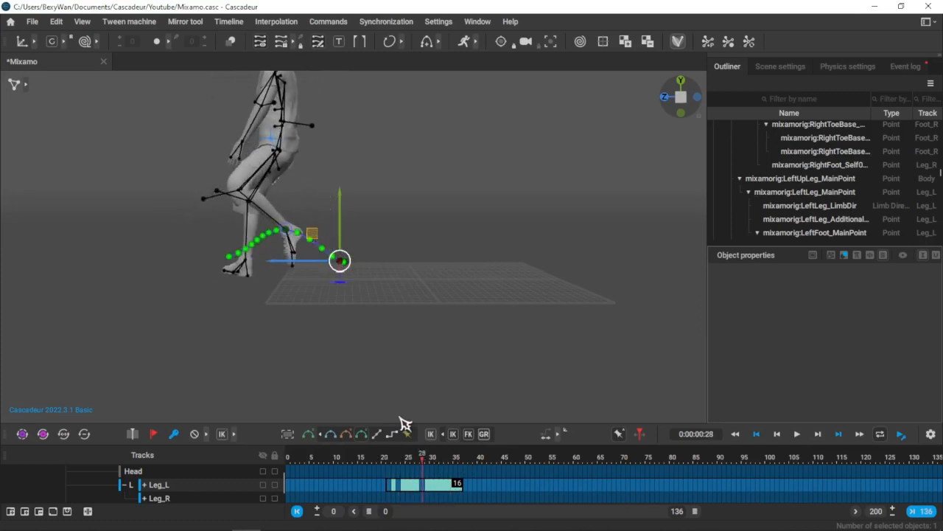
pyautogui.scroll(4, 375, 355)
pyautogui.click(376, 355)
pyautogui.click(234, 218)
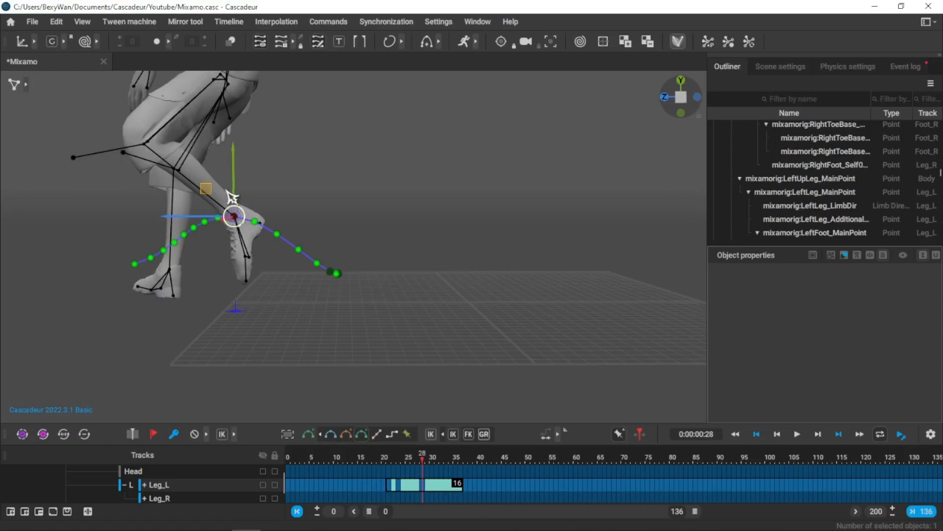
pyautogui.moveTo(231, 196); pyautogui.dragTo(239, 128)
pyautogui.scroll(-3, 304, 234)
pyautogui.moveTo(421, 460); pyautogui.dragTo(351, 459)
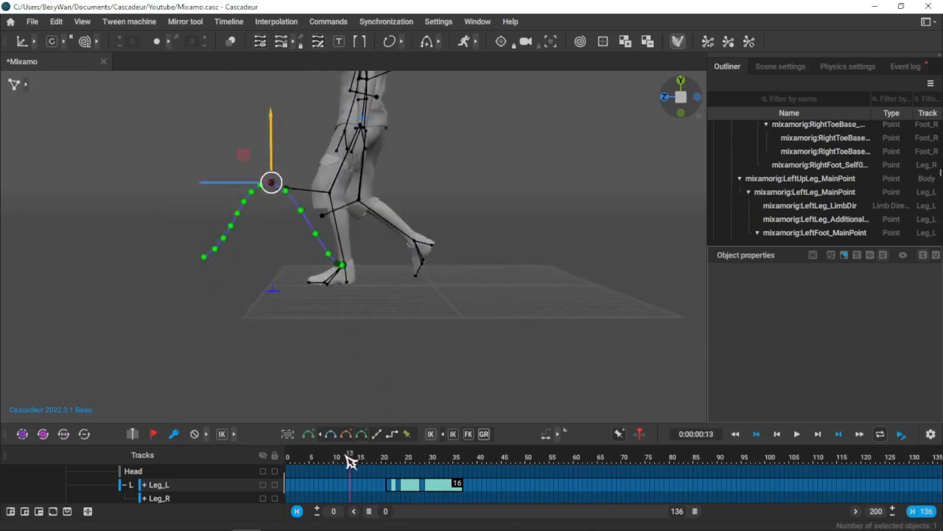
pyautogui.press('space')
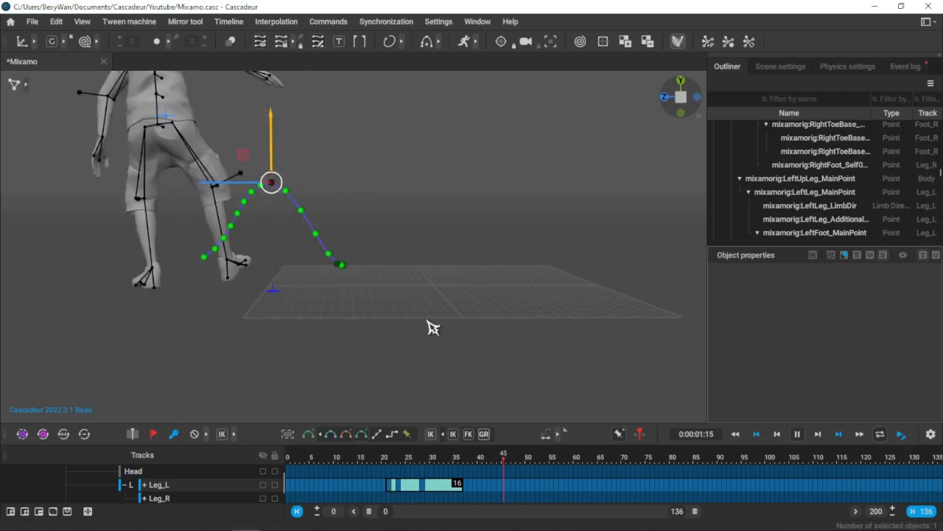
# - Lower the left foot's main point at frame 28 until its trajectory is a shallow arc near the ground
pyautogui.moveTo(415, 458); pyautogui.dragTo(424, 459)
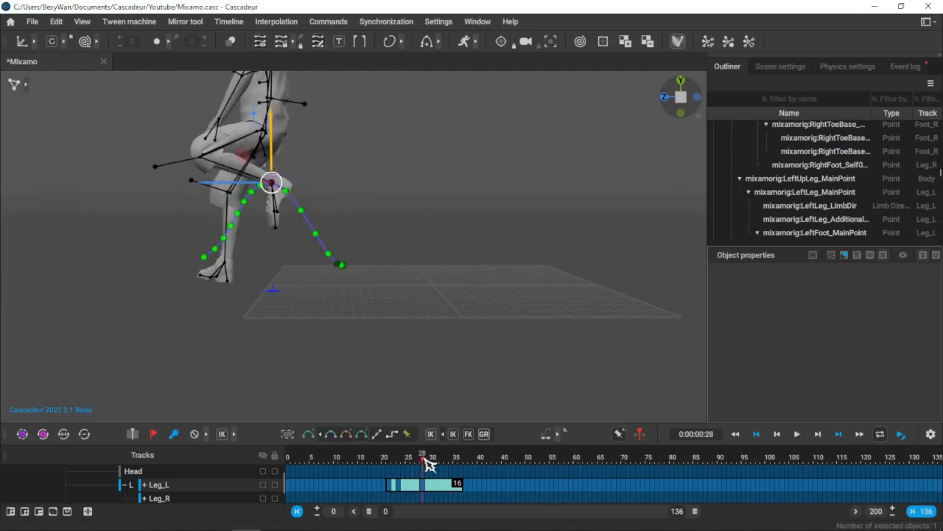
pyautogui.scroll(2, 345, 318)
pyautogui.moveTo(335, 312); pyautogui.dragTo(415, 336, button='middle')
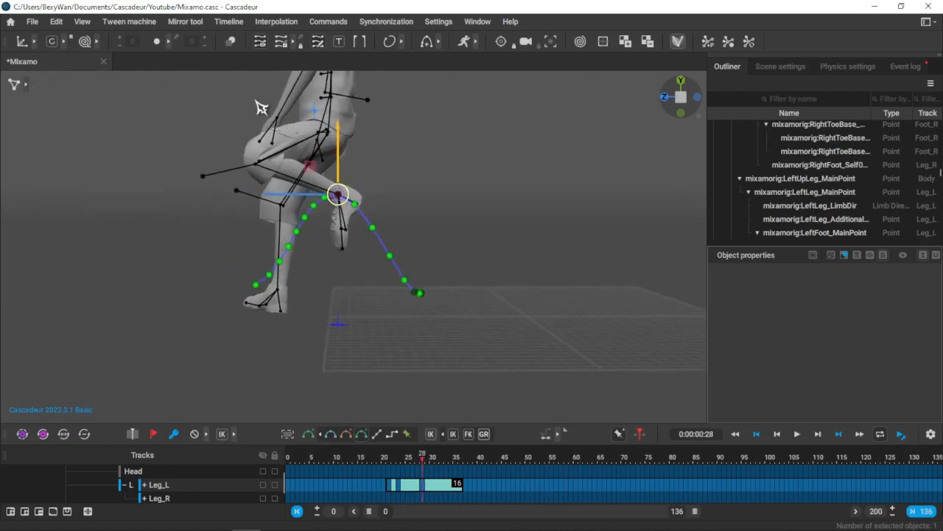
pyautogui.moveTo(341, 141); pyautogui.dragTo(343, 236)
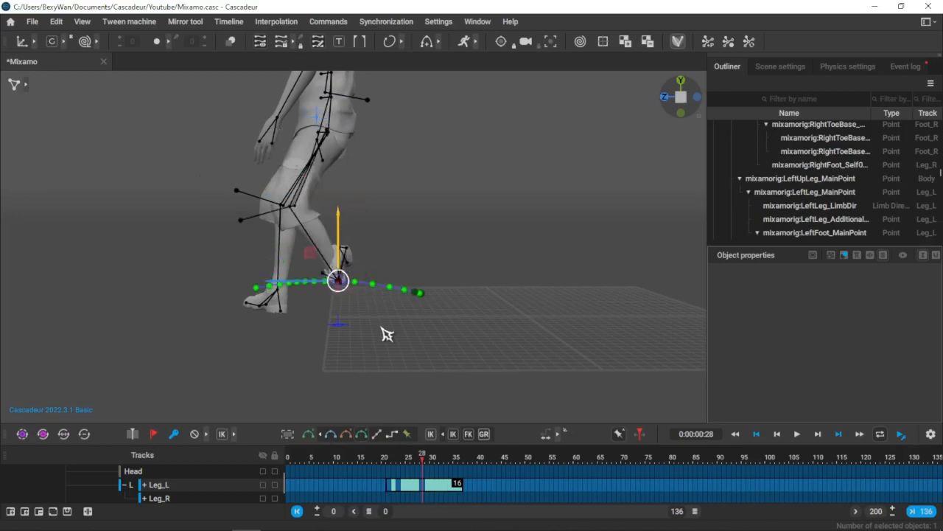
pyautogui.moveTo(384, 333)
pyautogui.mouseDown(button='right')
pyautogui.moveTo(284, 347)
pyautogui.moveTo(403, 333)
pyautogui.moveTo(375, 332)
pyautogui.moveTo(391, 325)
pyautogui.mouseUp(button='right')
pyautogui.click(466, 308)
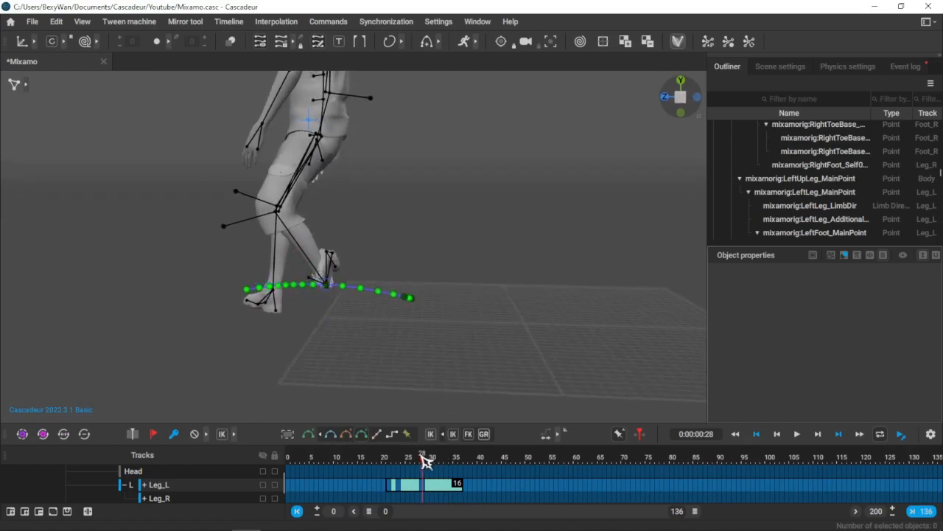
# - At frame 21, turn off the trajectory display and select the left foot's toe, heel and main point controllers together
pyautogui.moveTo(426, 461); pyautogui.dragTo(386, 459)
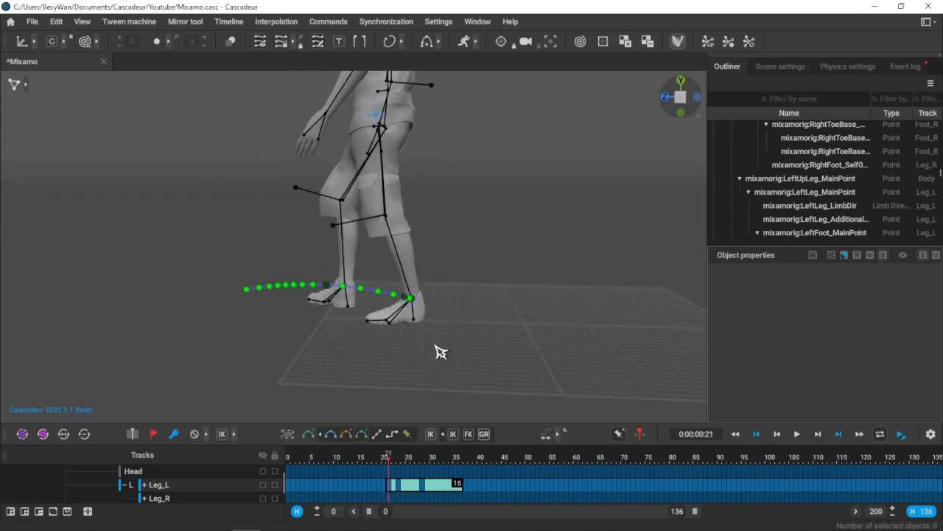
pyautogui.moveTo(441, 351); pyautogui.dragTo(345, 319)
pyautogui.scroll(3, 516, 345)
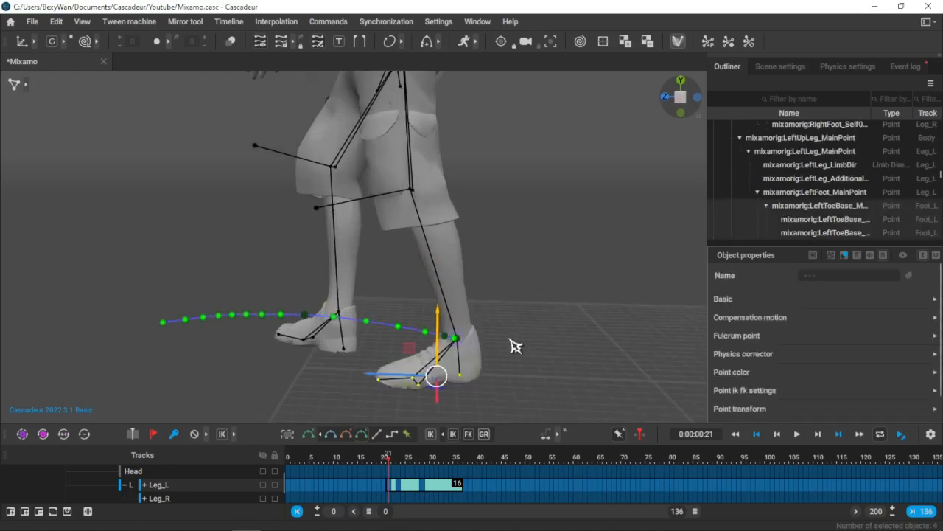
pyautogui.click(265, 41)
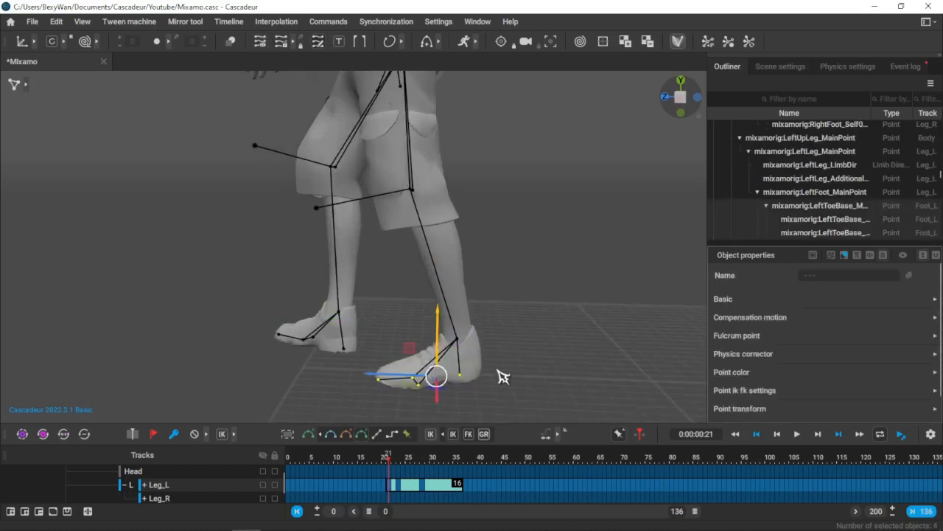
pyautogui.moveTo(494, 394); pyautogui.dragTo(356, 373)
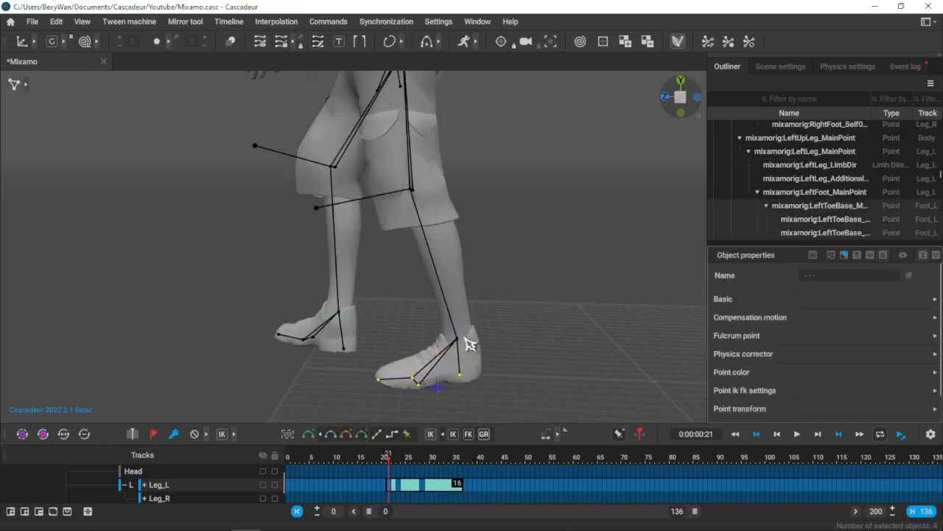
pyautogui.keyDown('shift'); pyautogui.click(457, 340); pyautogui.keyUp('shift')
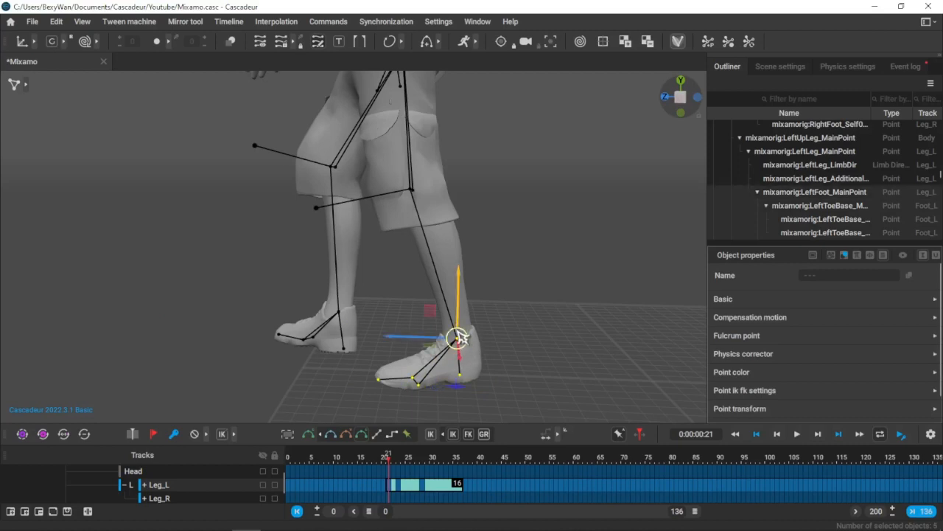
# - Copy the left foot controllers' pose at frame 21 and paste it at frames 23 and 28
pyautogui.moveTo(458, 338)
pyautogui.mouseDown()
pyautogui.moveTo(454, 312)
pyautogui.moveTo(462, 344)
pyautogui.mouseUp()
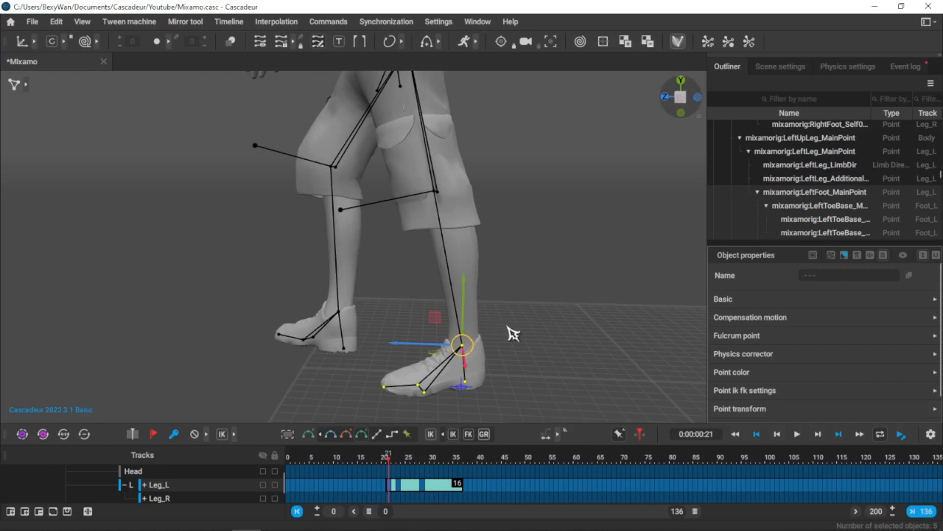
pyautogui.hotkey('ctrl', 'z')
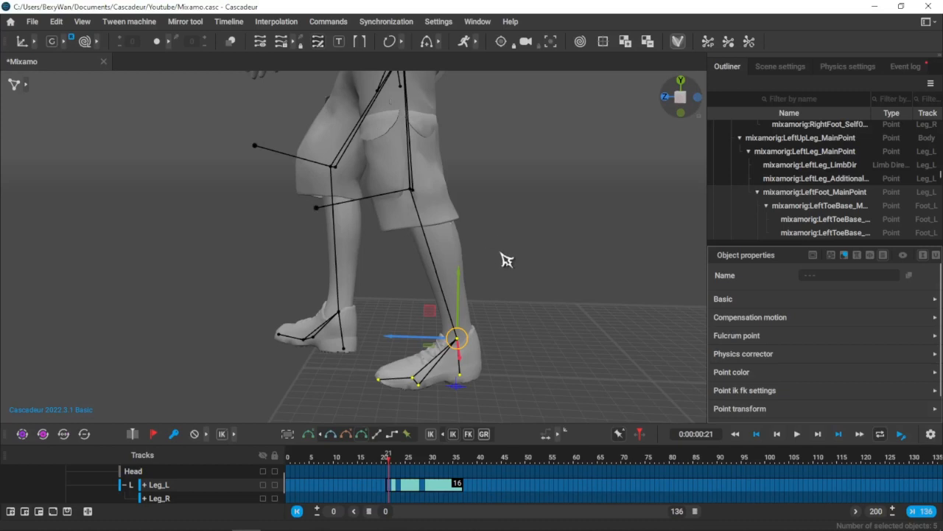
pyautogui.press('Right')
pyautogui.press('Right')
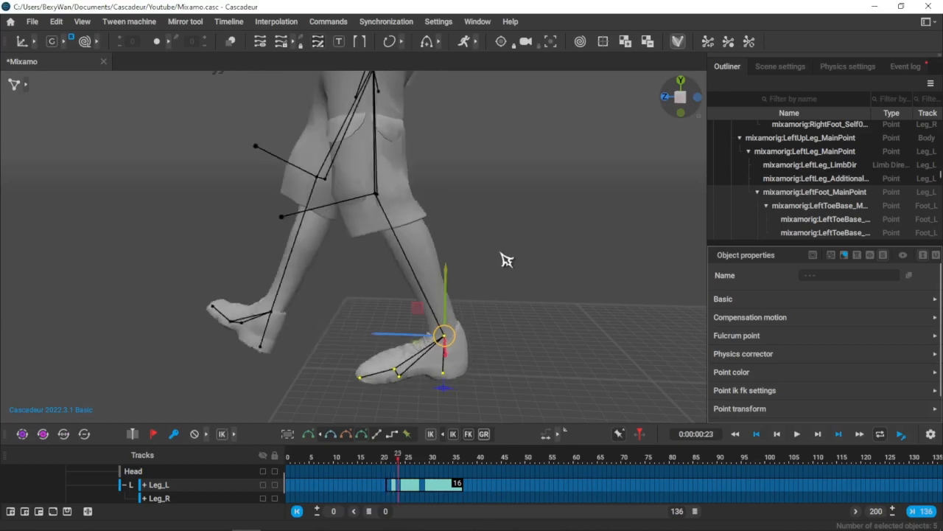
pyautogui.hotkey('ctrl', 'v')
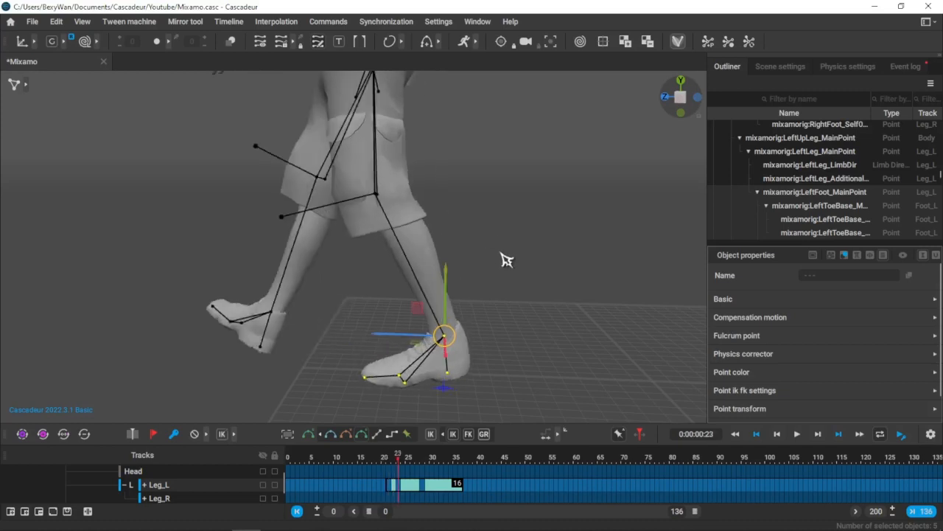
pyautogui.press('Right')
pyautogui.press('Right')
pyautogui.press('Right')
pyautogui.press('Right')
pyautogui.press('Right')
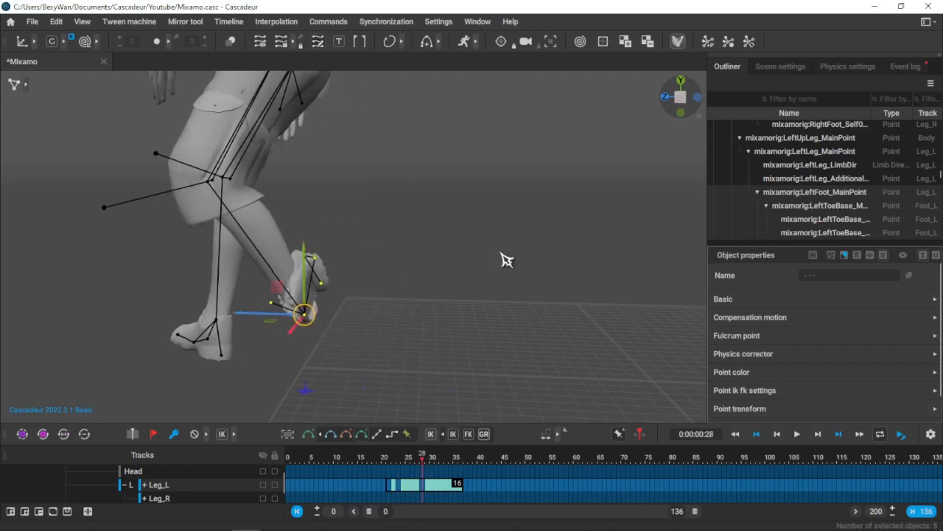
pyautogui.scroll(-3, 482, 274)
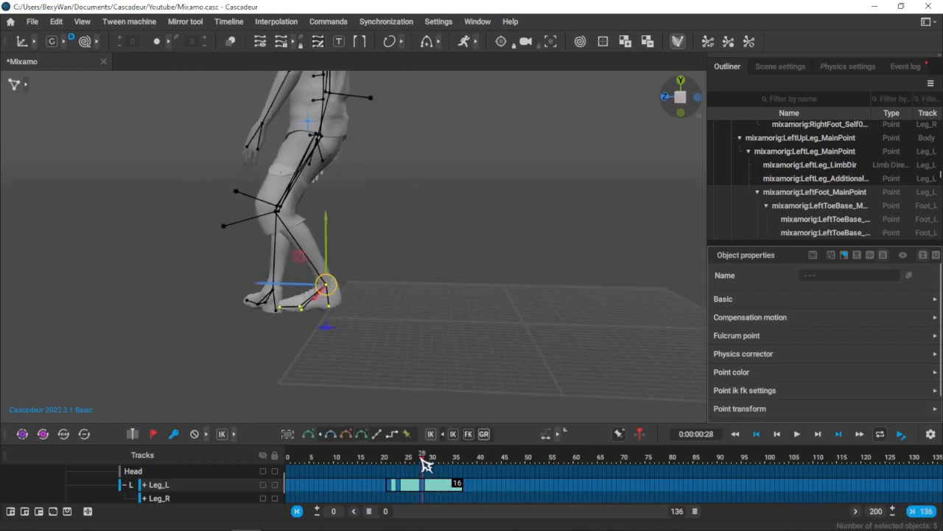
# - Rotate the left foot at frame 28 so its toes angle down, and play the animation from near its start
pyautogui.moveTo(424, 461); pyautogui.dragTo(428, 499)
pyautogui.scroll(2, 368, 322)
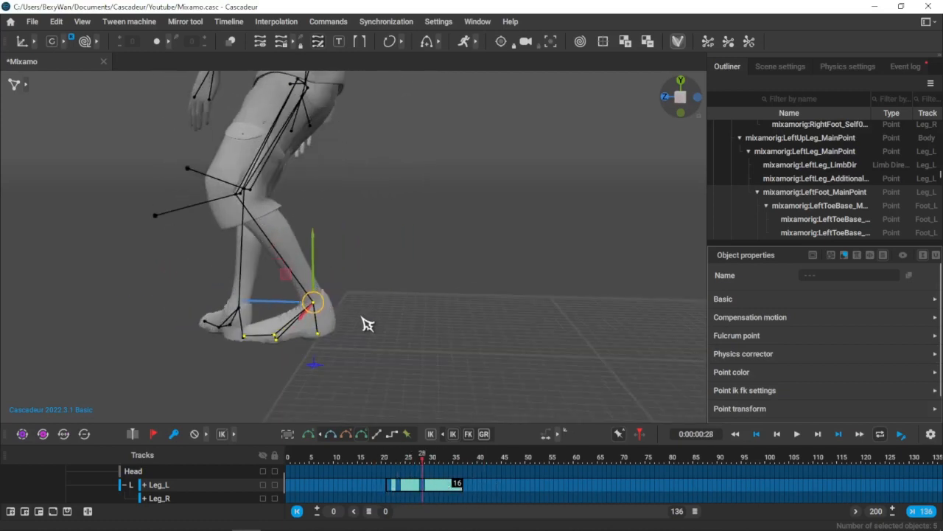
pyautogui.moveTo(367, 324); pyautogui.dragTo(452, 292, button='middle')
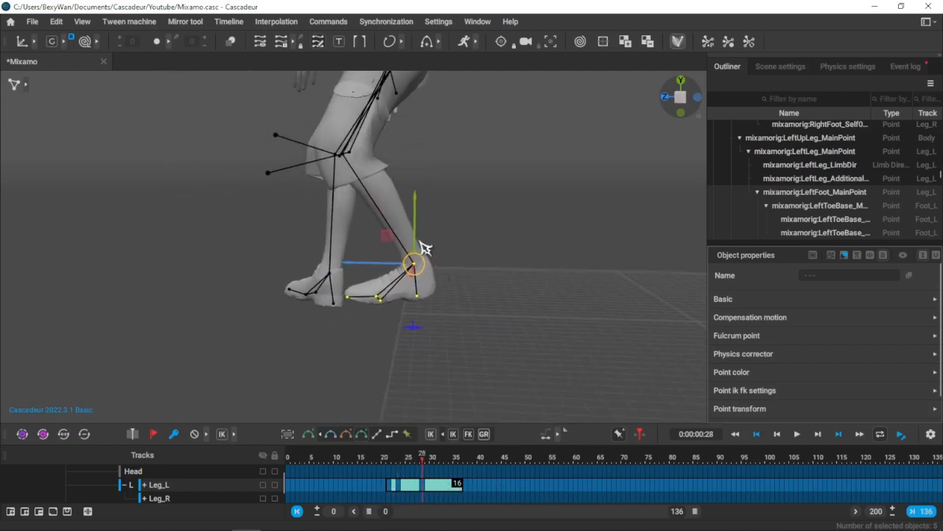
pyautogui.press('e')
pyautogui.moveTo(401, 235); pyautogui.dragTo(376, 241)
pyautogui.click(504, 307)
pyautogui.keyDown('alt'); pyautogui.moveTo(481, 308); pyautogui.dragTo(472, 351); pyautogui.keyUp('alt')
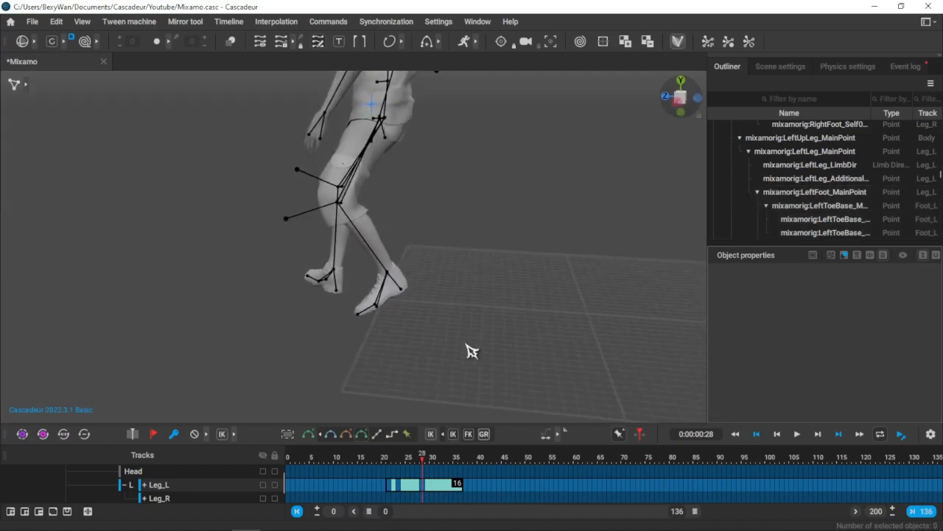
pyautogui.moveTo(426, 467); pyautogui.dragTo(299, 465)
pyautogui.press('space')
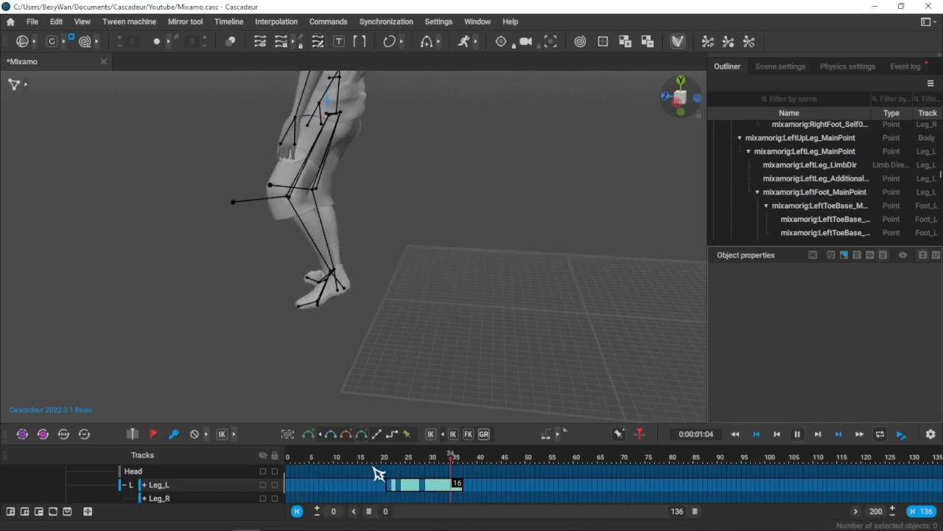
pyautogui.press('space')
# - Remove the right leg track's keys from frames 44 to 50 and apply curved interpolation to that range
pyautogui.scroll(-3, 455, 277)
pyautogui.keyDown('alt'); pyautogui.moveTo(426, 297); pyautogui.dragTo(271, 288); pyautogui.keyUp('alt')
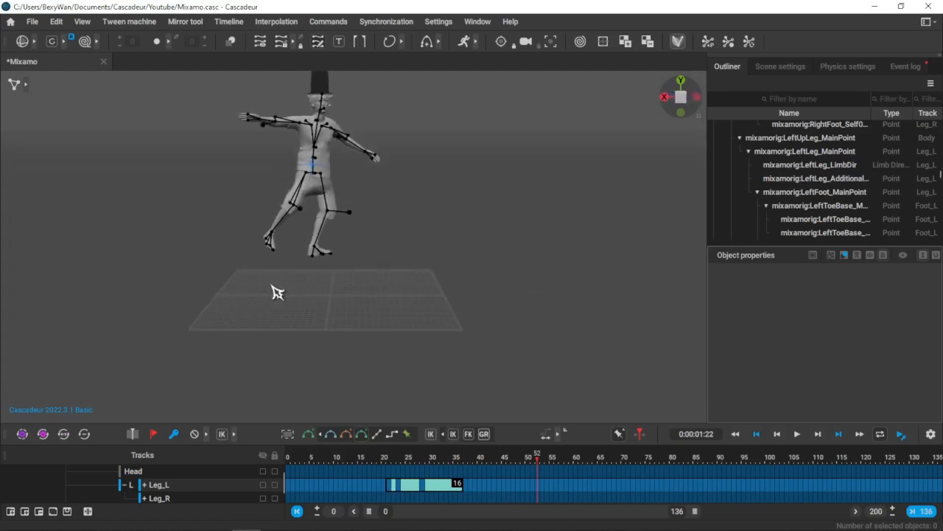
pyautogui.scroll(3, 306, 247)
pyautogui.keyDown('alt'); pyautogui.moveTo(306, 247); pyautogui.dragTo(368, 333, button='middle'); pyautogui.keyUp('alt')
pyautogui.keyDown('alt'); pyautogui.moveTo(368, 333); pyautogui.dragTo(349, 323); pyautogui.keyUp('alt')
pyautogui.scroll(4, 350, 324)
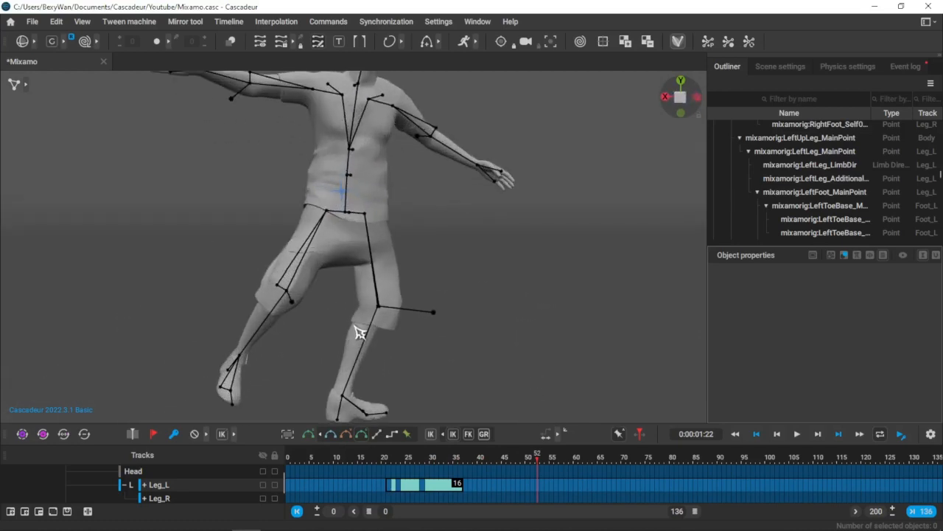
pyautogui.keyDown('alt'); pyautogui.moveTo(353, 325); pyautogui.dragTo(393, 295, button='middle'); pyautogui.keyUp('alt')
pyautogui.click(294, 315)
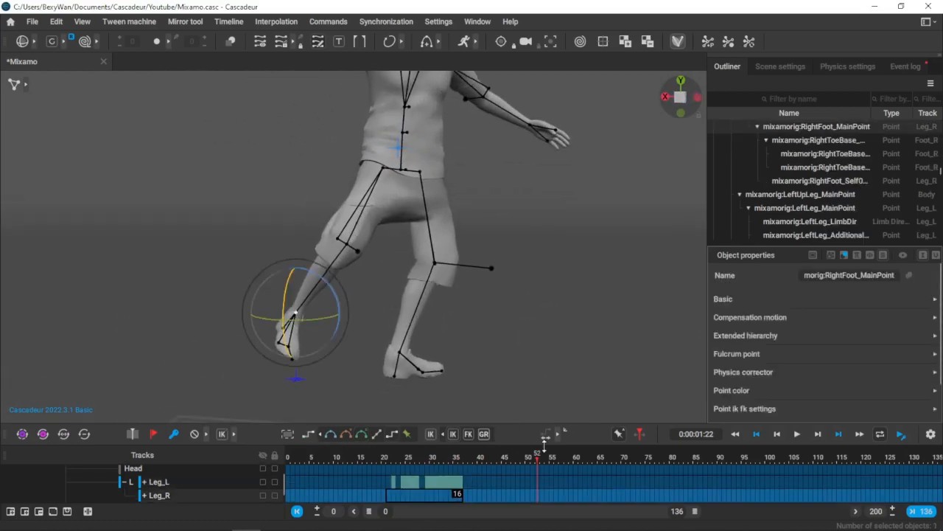
pyautogui.moveTo(538, 458); pyautogui.dragTo(502, 463)
pyautogui.moveTo(506, 503); pyautogui.dragTo(531, 506)
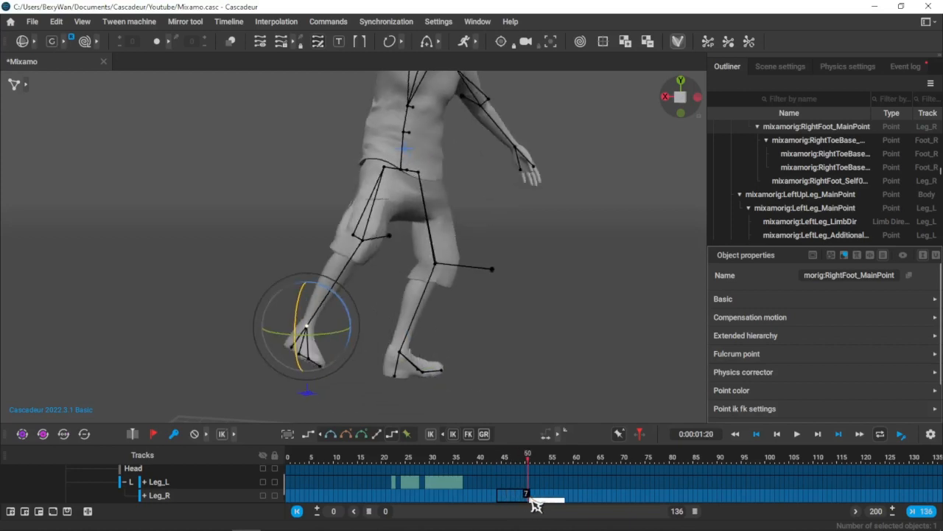
pyautogui.press('Delete')
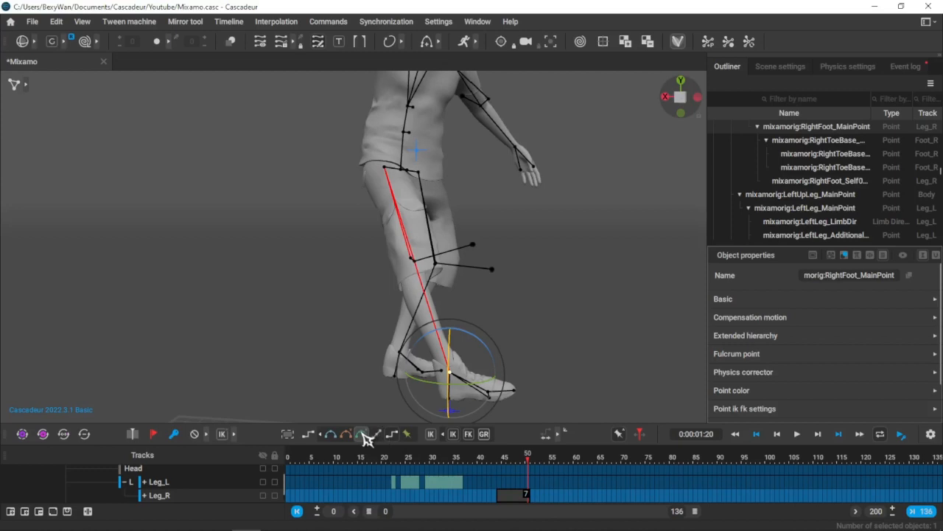
pyautogui.click(361, 434)
# - Remove the right leg track's keys from frames 54 to 57 and apply curved interpolation to that range
pyautogui.click(531, 456)
pyautogui.press('Right')
pyautogui.press('Right')
pyautogui.press('Right')
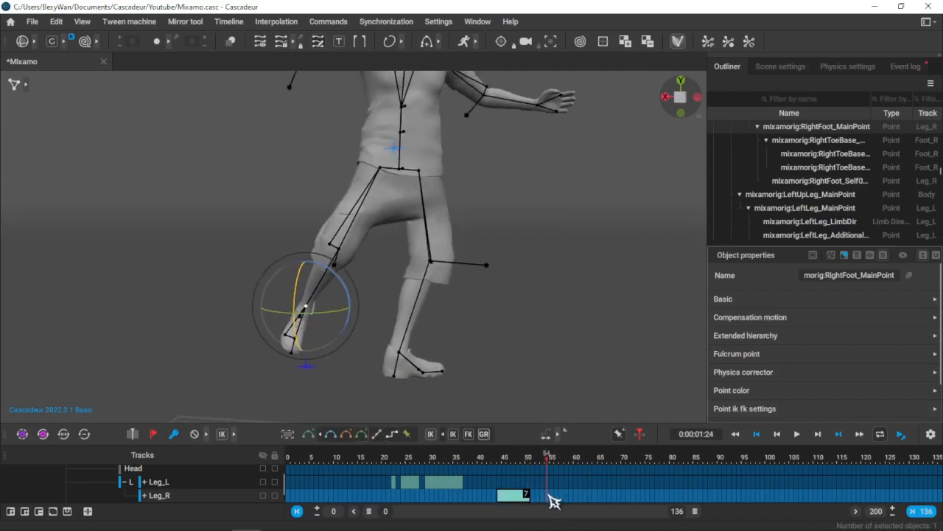
pyautogui.moveTo(555, 502); pyautogui.dragTo(568, 505)
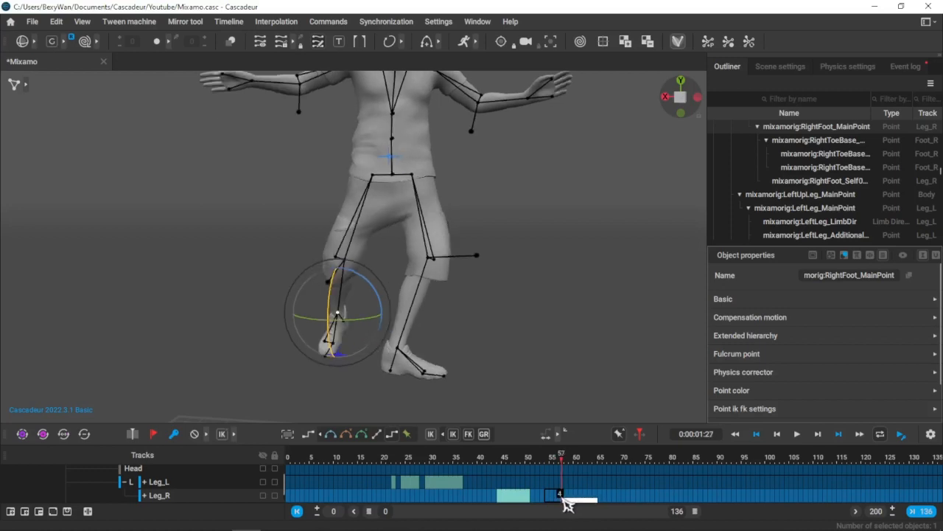
pyautogui.press('Delete')
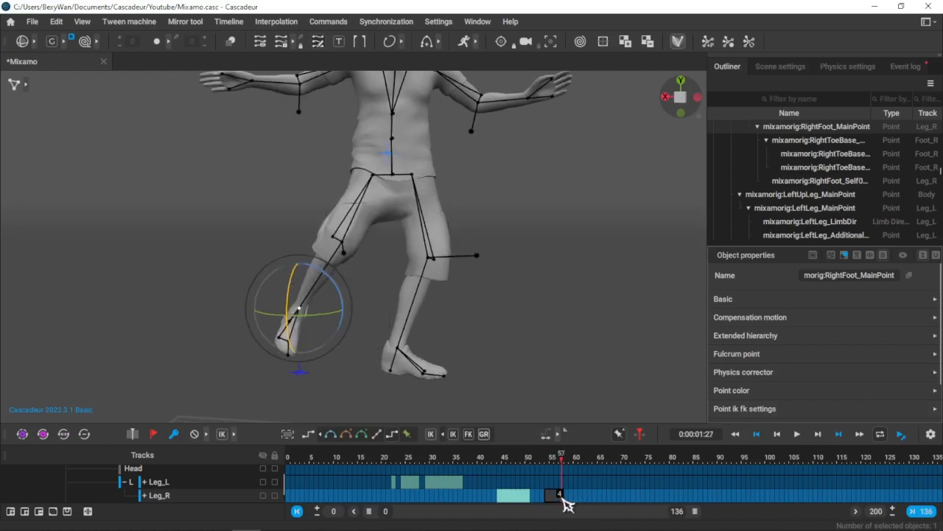
pyautogui.click(362, 436)
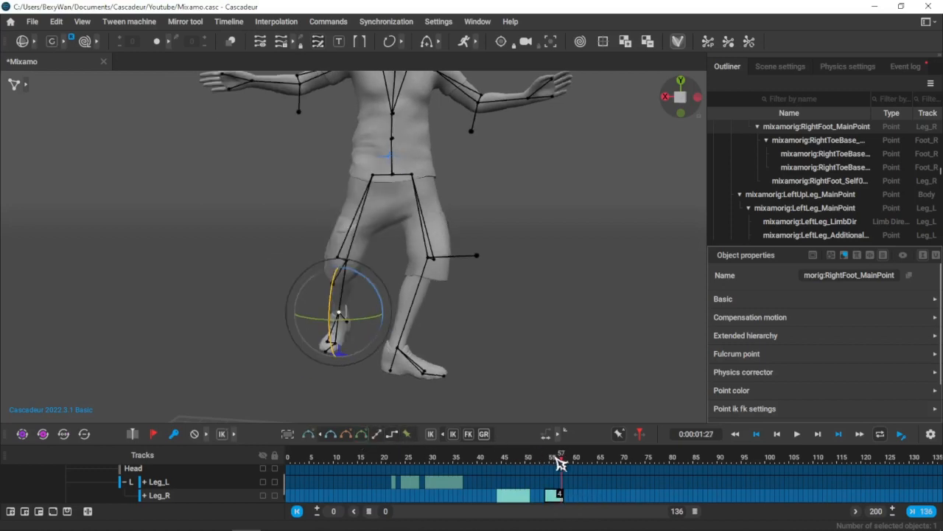
# - Extend the right leg's interpolated ranges up to the key at frame 52 and select frames 44 to 57
pyautogui.moveTo(560, 463)
pyautogui.mouseDown()
pyautogui.moveTo(530, 459)
pyautogui.moveTo(546, 460)
pyautogui.mouseUp()
pyautogui.click(532, 497)
pyautogui.moveTo(520, 461); pyautogui.dragTo(564, 500)
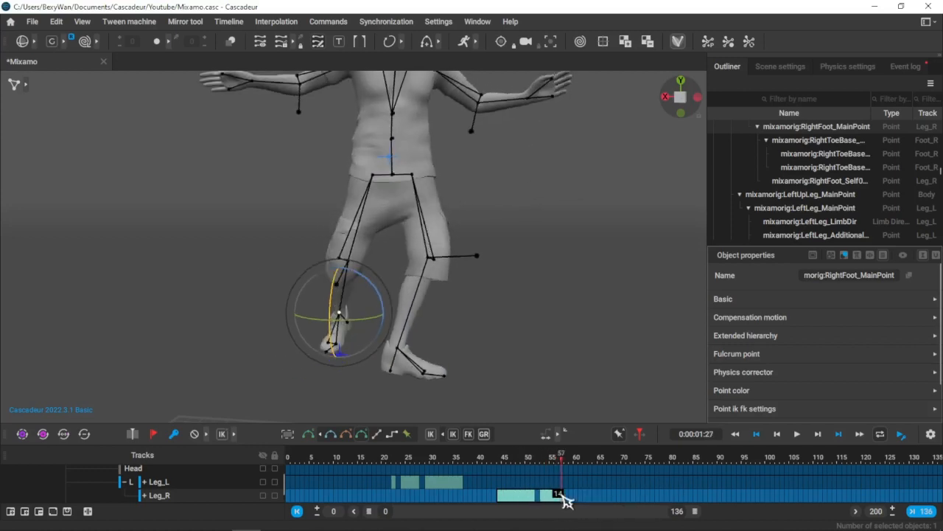
# - Display the trajectory of the right foot's main point over the selected frames and deselect the point
pyautogui.click(263, 45)
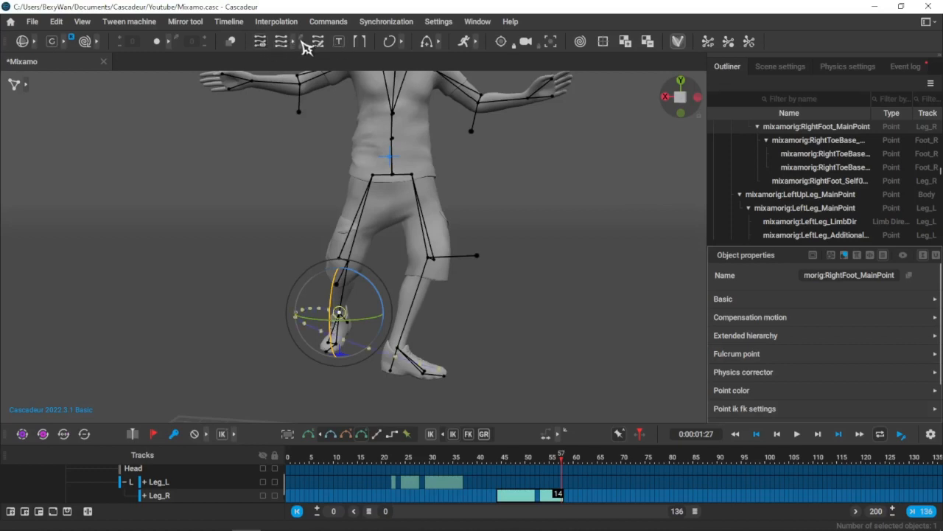
pyautogui.moveTo(417, 209); pyautogui.dragTo(362, 240, button='right')
pyautogui.click(319, 220)
pyautogui.moveTo(318, 219); pyautogui.dragTo(470, 317, button='right')
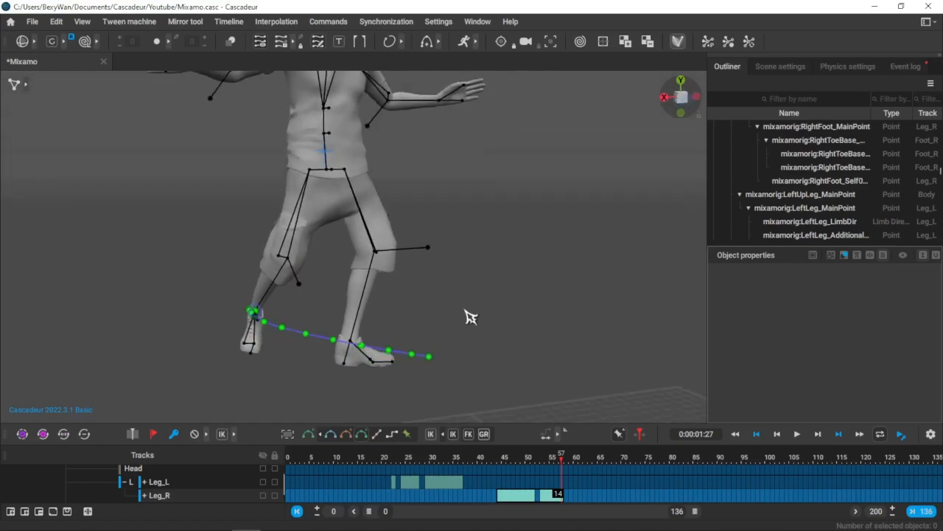
# - Raise the right foot's main point at frame 52 and play the animation
pyautogui.moveTo(549, 455)
pyautogui.mouseDown()
pyautogui.moveTo(499, 463)
pyautogui.moveTo(537, 463)
pyautogui.mouseUp()
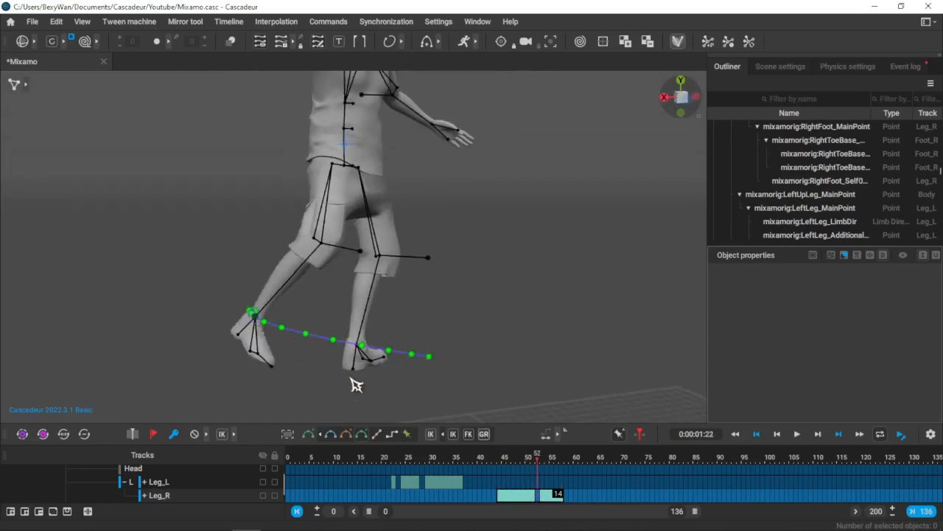
pyautogui.click(254, 316)
pyautogui.moveTo(254, 315); pyautogui.dragTo(283, 354, button='right')
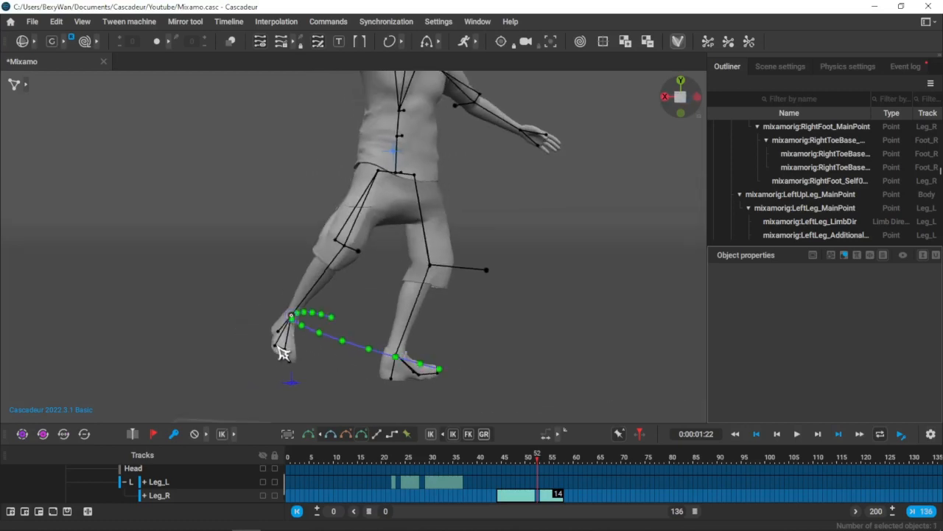
pyautogui.moveTo(292, 315); pyautogui.dragTo(300, 279)
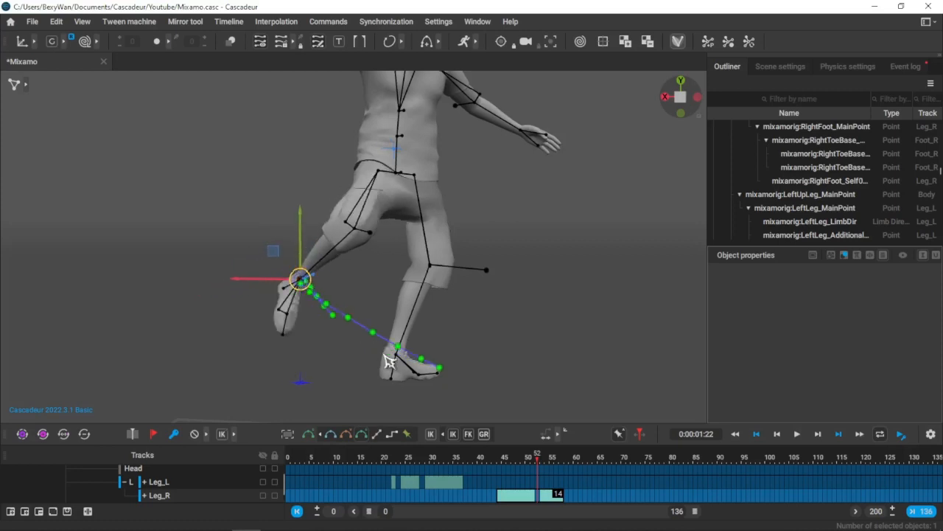
pyautogui.press('space')
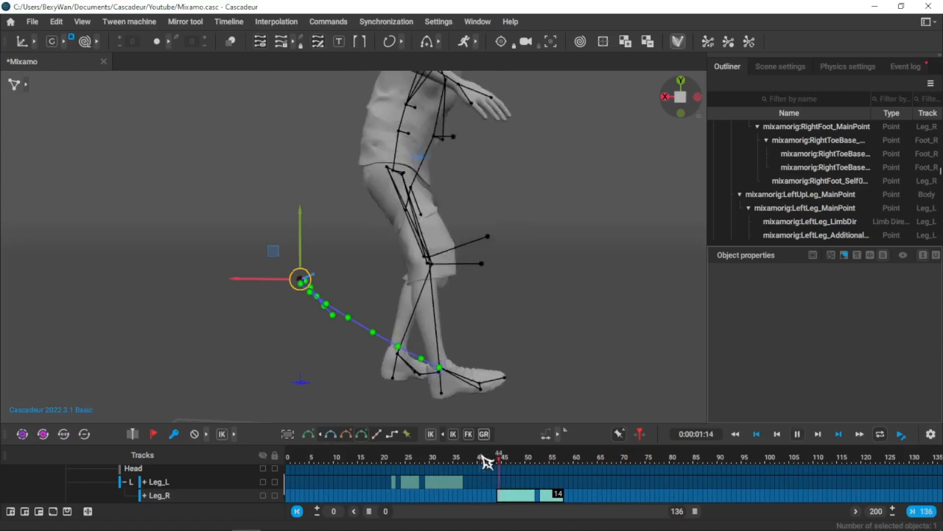
# - At frame 44, turn off the trajectory display and select the right foot's toe, heel and main point controllers together
pyautogui.moveTo(487, 457)
pyautogui.mouseDown()
pyautogui.moveTo(539, 462)
pyautogui.moveTo(501, 461)
pyautogui.mouseUp()
pyautogui.moveTo(431, 389); pyautogui.dragTo(432, 390)
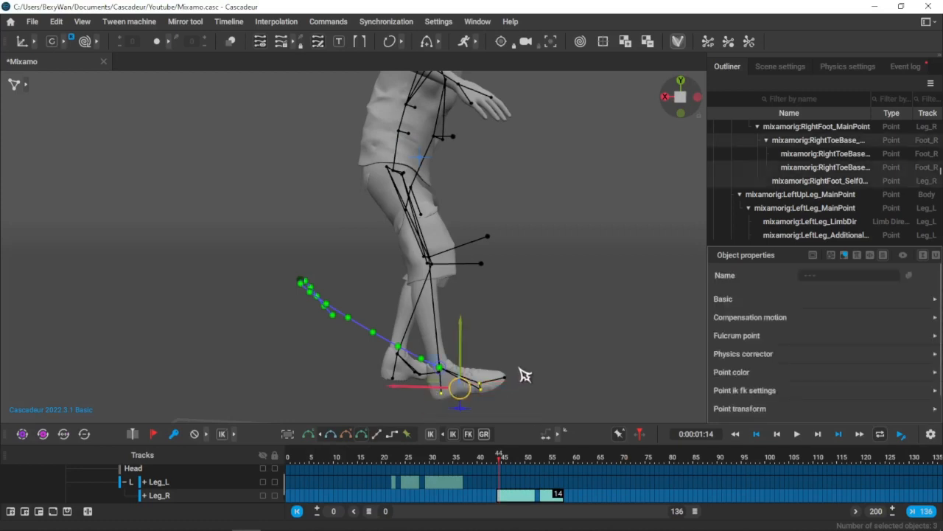
pyautogui.keyDown('shift'); pyautogui.click(506, 380); pyautogui.keyUp('shift')
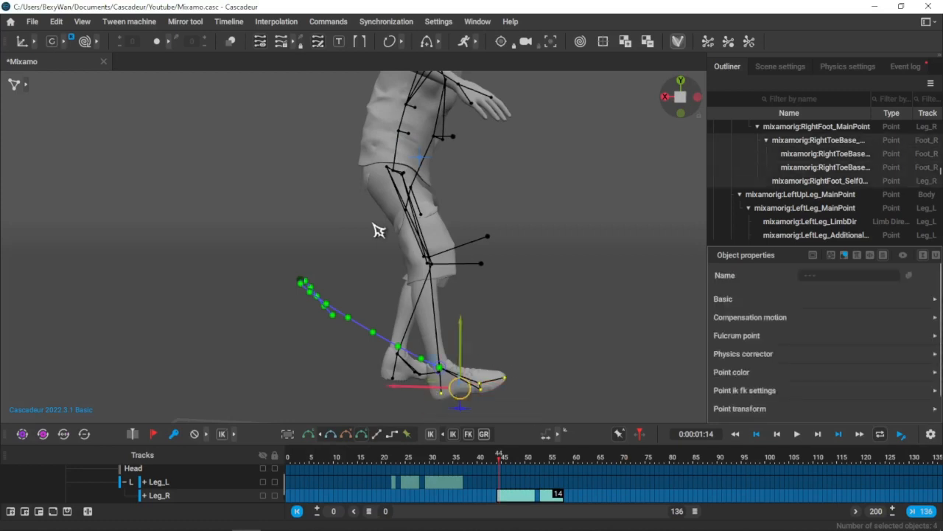
pyautogui.click(260, 44)
pyautogui.keyDown('shift'); pyautogui.click(448, 371); pyautogui.keyUp('shift')
pyautogui.moveTo(448, 371); pyautogui.dragTo(549, 362, button='right')
# - Rotate the selected right foot controllers at frame 52 about two axes to angle the lifted foot
pyautogui.press('space')
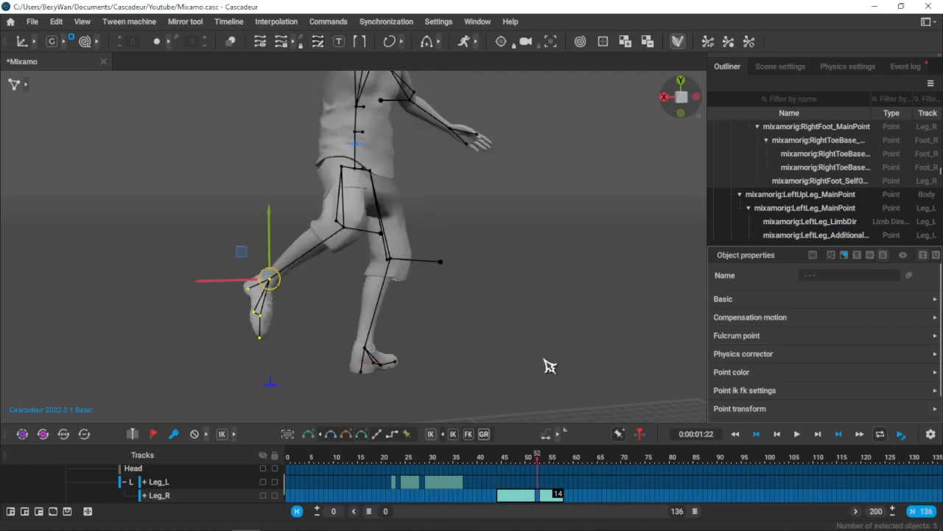
pyautogui.hotkey('ctrl', 'z')
pyautogui.moveTo(502, 369); pyautogui.dragTo(405, 339, button='right')
pyautogui.press('e')
pyautogui.moveTo(302, 255); pyautogui.dragTo(301, 335)
pyautogui.moveTo(383, 332); pyautogui.dragTo(294, 341, button='right')
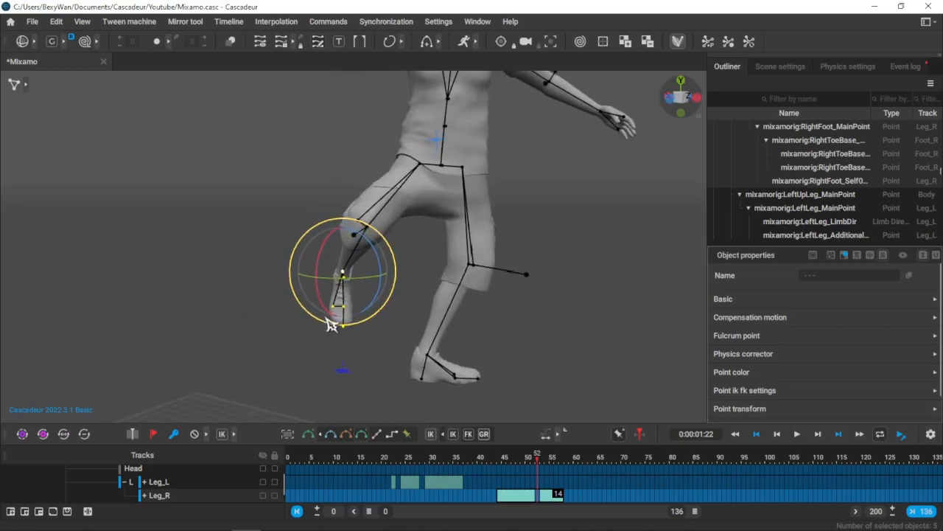
pyautogui.moveTo(322, 301); pyautogui.dragTo(376, 284)
pyautogui.moveTo(447, 326); pyautogui.dragTo(552, 393, button='right')
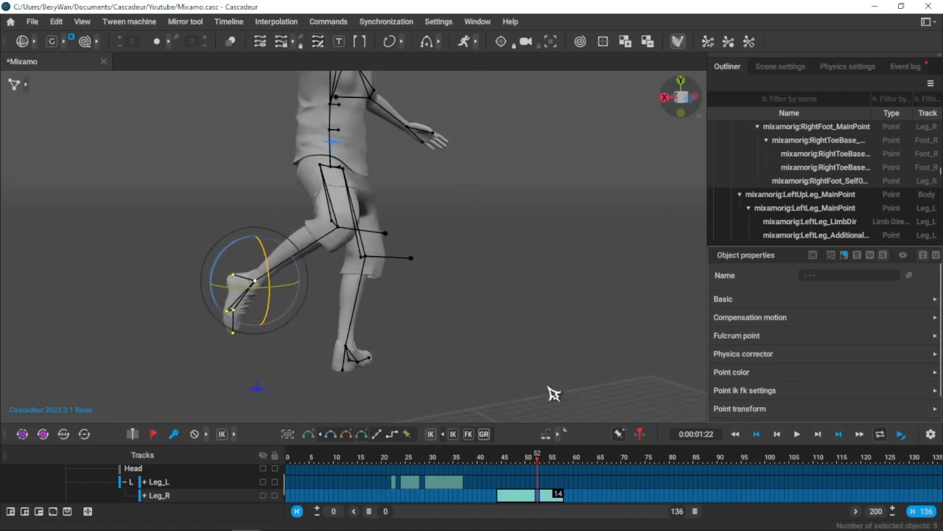
# - Play the animation from about frame 41, deselect the controllers and review the whole character's motion
pyautogui.moveTo(535, 459); pyautogui.dragTo(491, 459)
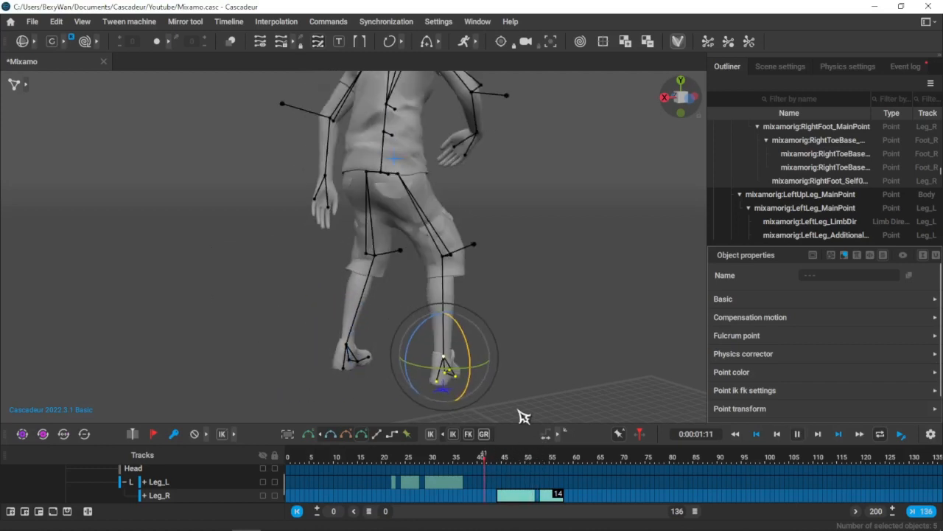
pyautogui.click(475, 348)
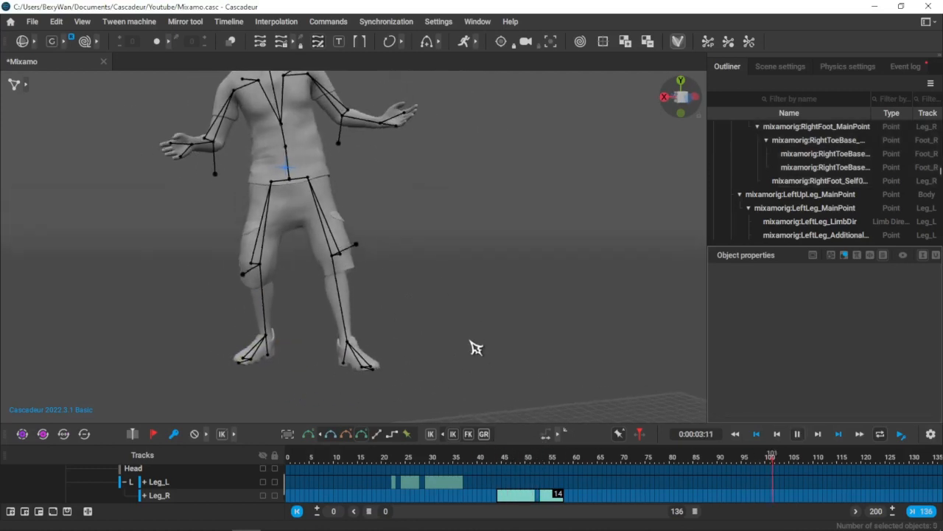
pyautogui.scroll(-4, 476, 345)
pyautogui.moveTo(475, 347); pyautogui.dragTo(485, 401, button='middle')
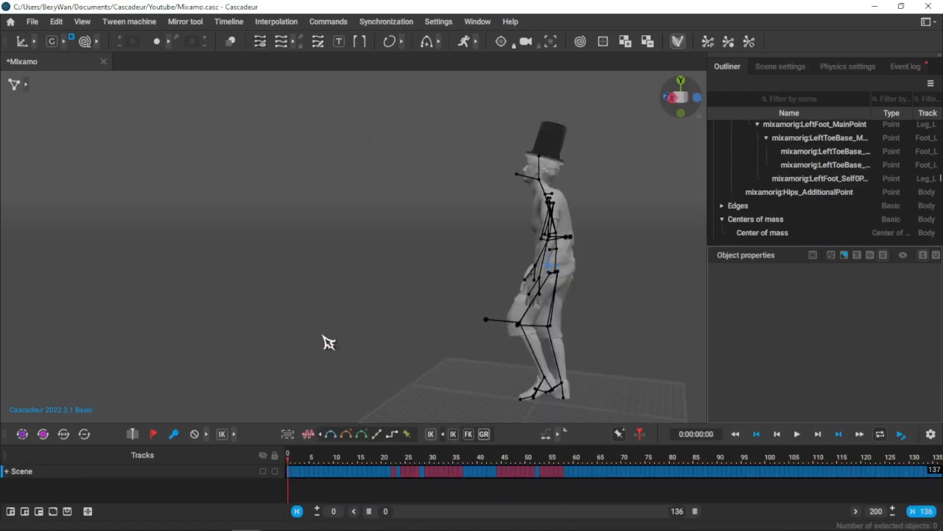
pyautogui.keyDown('alt'); pyautogui.moveTo(323, 336); pyautogui.dragTo(367, 350); pyautogui.keyUp('alt')
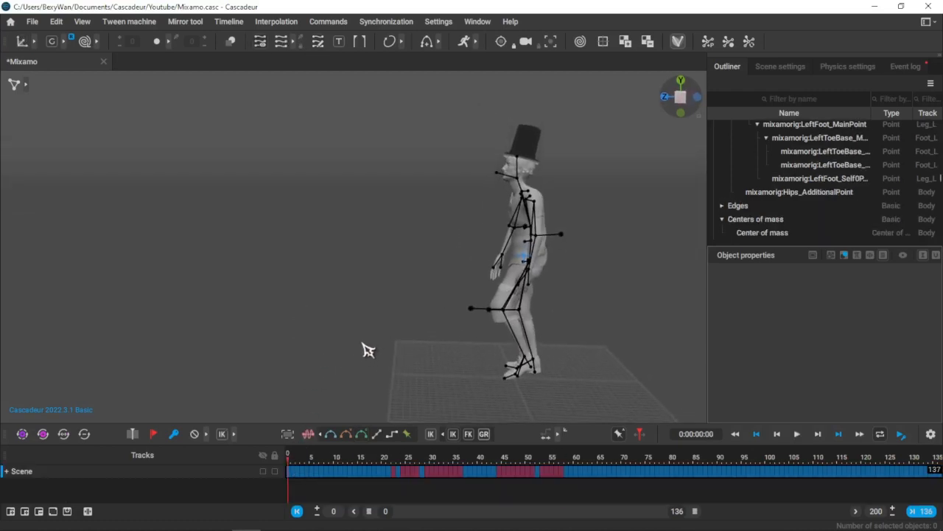
# - Move to the last frame, 136, and select the character's center of mass to show its trajectory
pyautogui.click(291, 474)
pyautogui.moveTo(290, 474); pyautogui.dragTo(942, 472)
pyautogui.scroll(3, 526, 333)
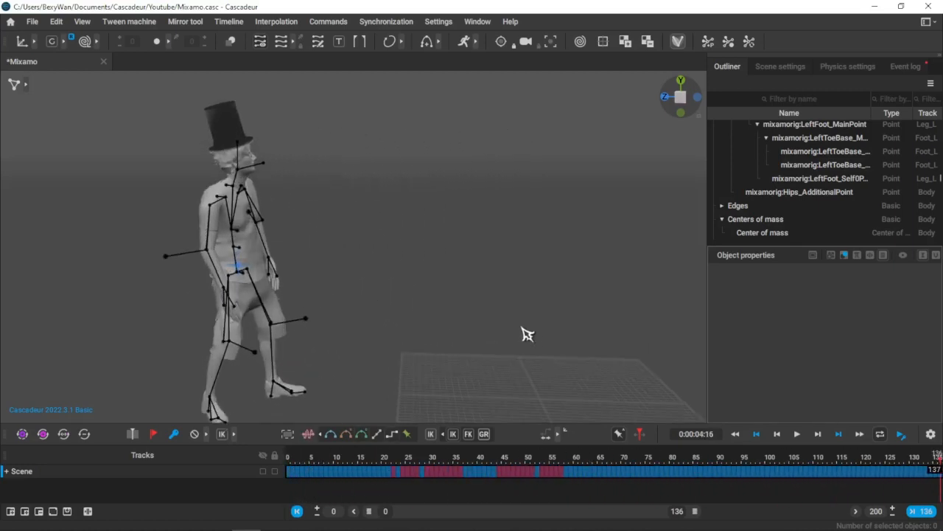
pyautogui.keyDown('alt'); pyautogui.moveTo(508, 332); pyautogui.dragTo(293, 296); pyautogui.keyUp('alt')
pyautogui.scroll(2, 293, 296)
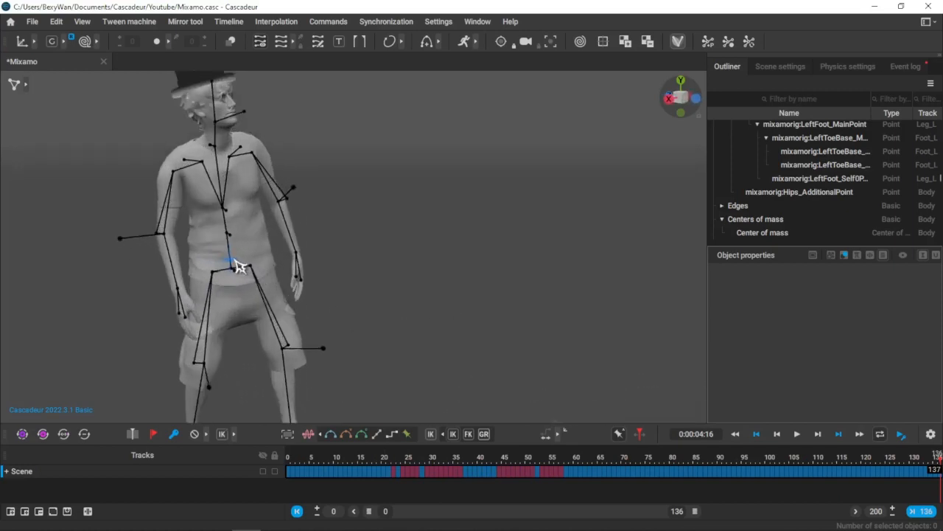
pyautogui.click(231, 261)
pyautogui.keyDown('alt'); pyautogui.moveTo(249, 267); pyautogui.dragTo(230, 263); pyautogui.keyUp('alt')
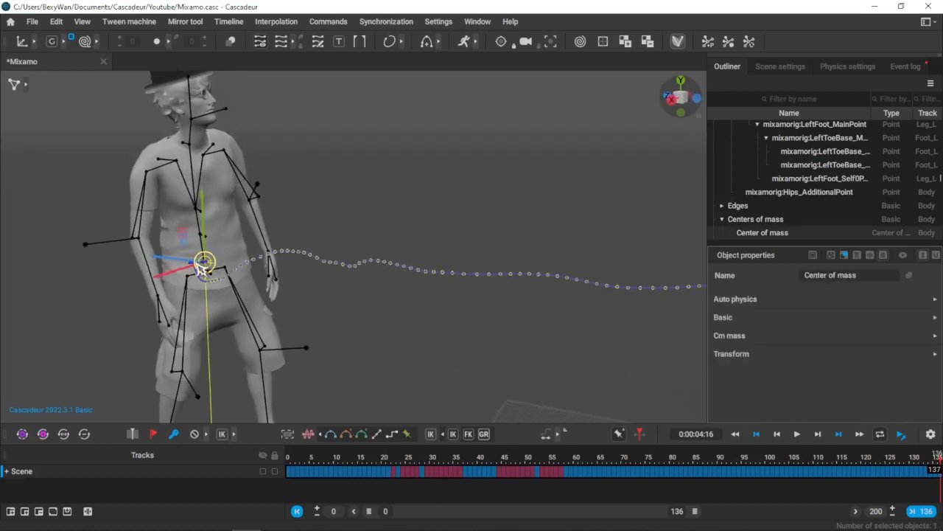
pyautogui.scroll(-3, 236, 284)
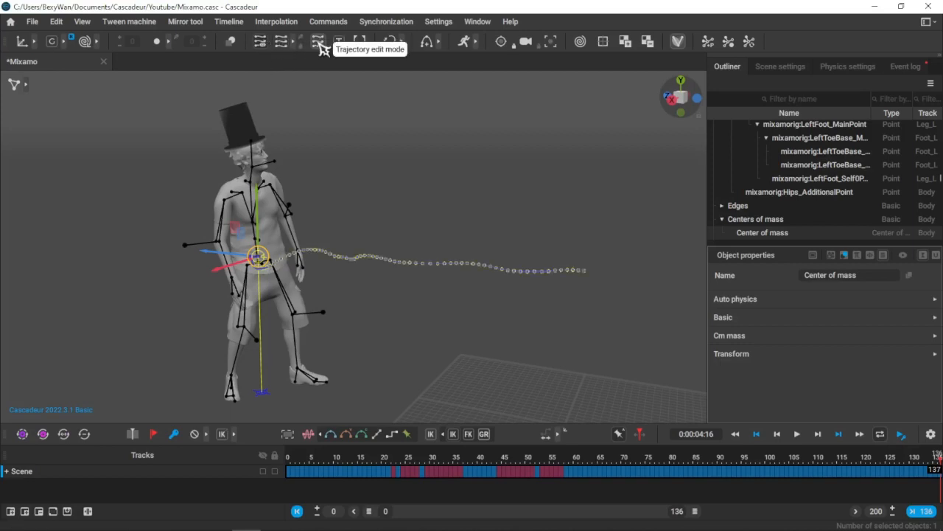
# - Turn on trajectory edit mode, select every point on the center of mass trajectory and play the animation
pyautogui.click(318, 42)
pyautogui.scroll(5, 312, 211)
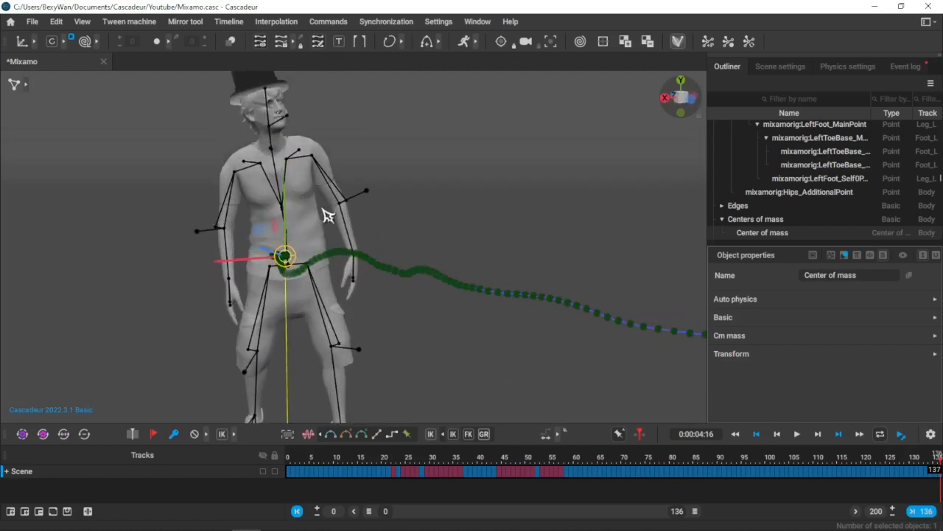
pyautogui.scroll(-5, 507, 172)
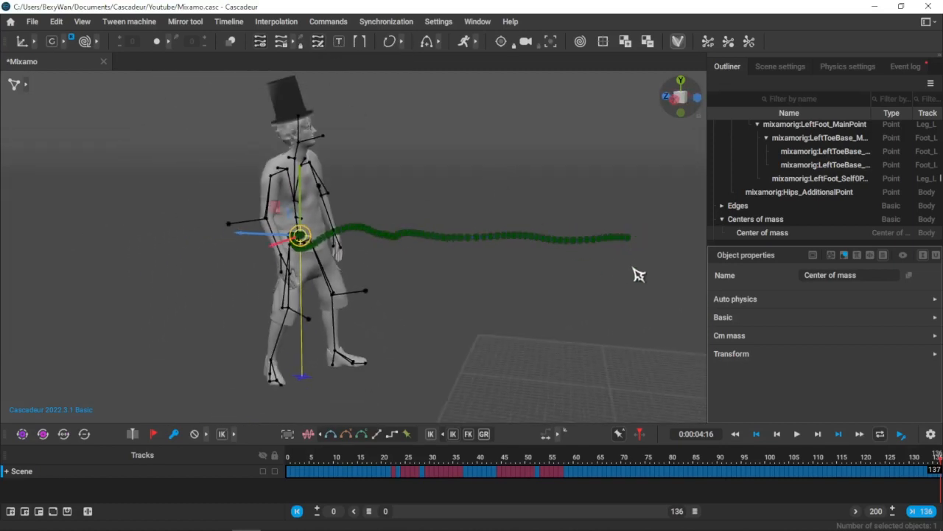
pyautogui.click(658, 269)
pyautogui.moveTo(314, 201); pyautogui.dragTo(217, 182)
pyautogui.keyDown('alt'); pyautogui.moveTo(438, 254); pyautogui.dragTo(363, 219); pyautogui.keyUp('alt')
pyautogui.scroll(-4, 367, 227)
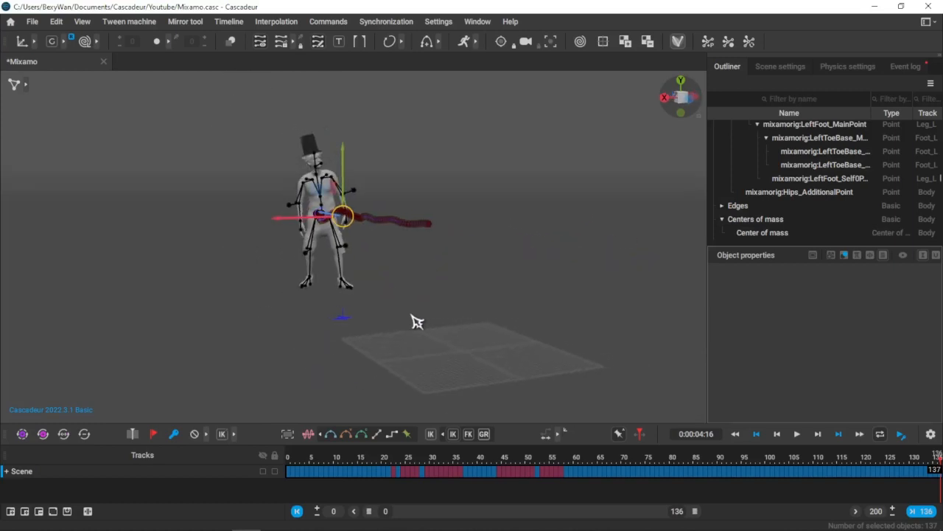
pyautogui.press('space')
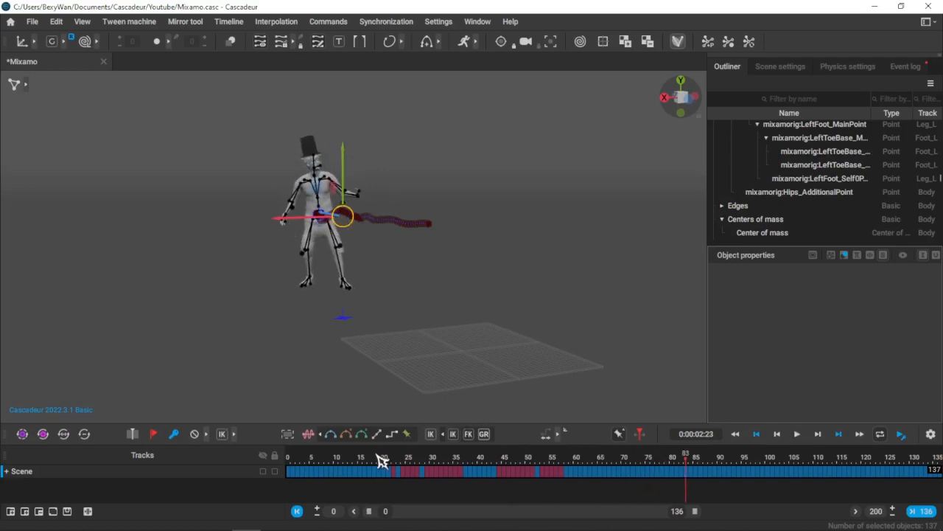
pyautogui.moveTo(381, 458); pyautogui.dragTo(265, 445)
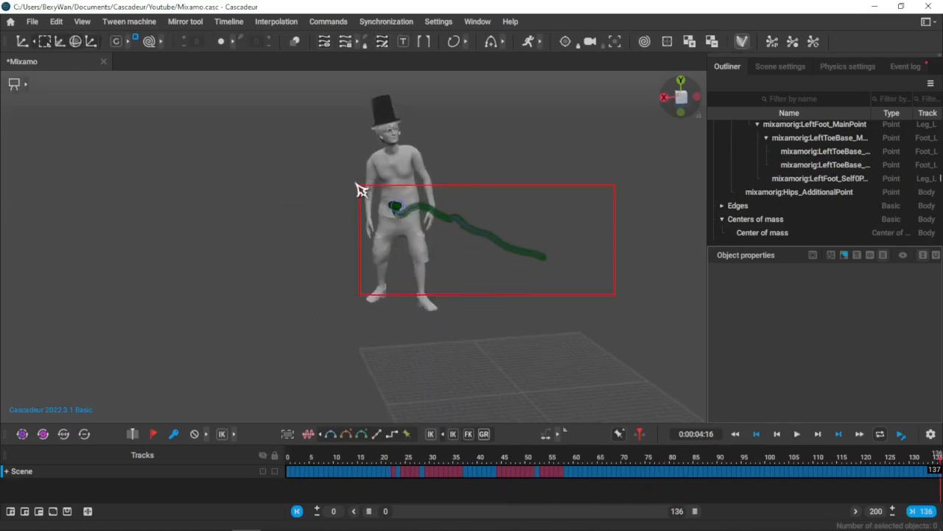
# - Try scaling all the center of mass trajectory points vertically to exaggerate the body's rise and fall, play the animation and deselect the points
pyautogui.moveTo(361, 191); pyautogui.dragTo(362, 191)
pyautogui.moveTo(428, 206); pyautogui.dragTo(405, 188, button='right')
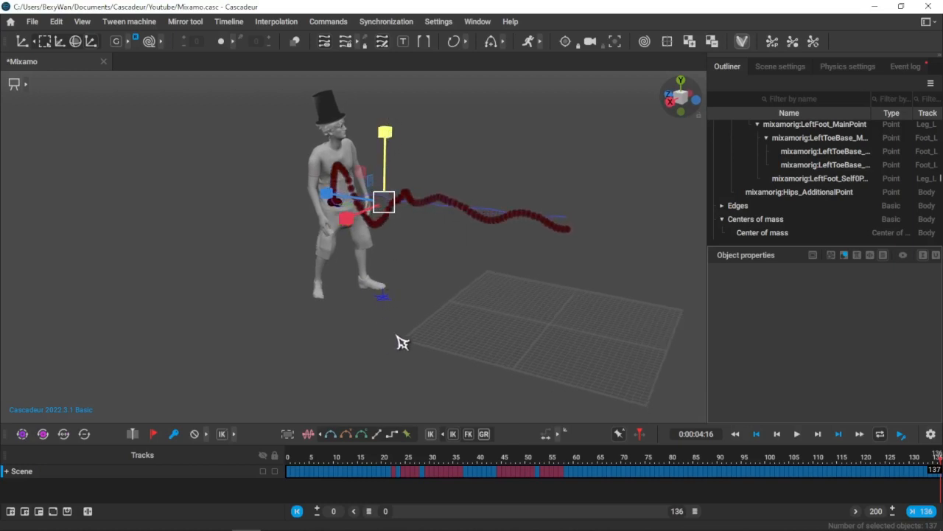
pyautogui.moveTo(458, 453); pyautogui.dragTo(259, 473)
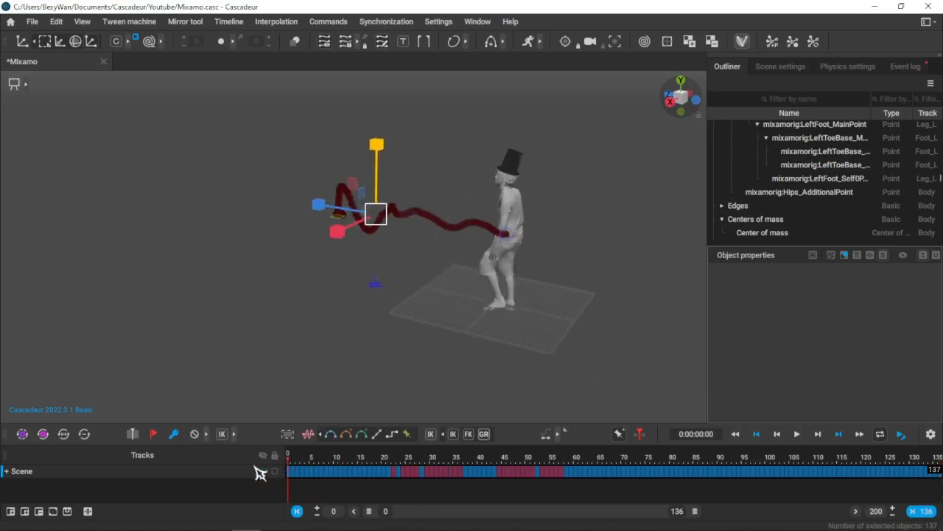
pyautogui.press('space')
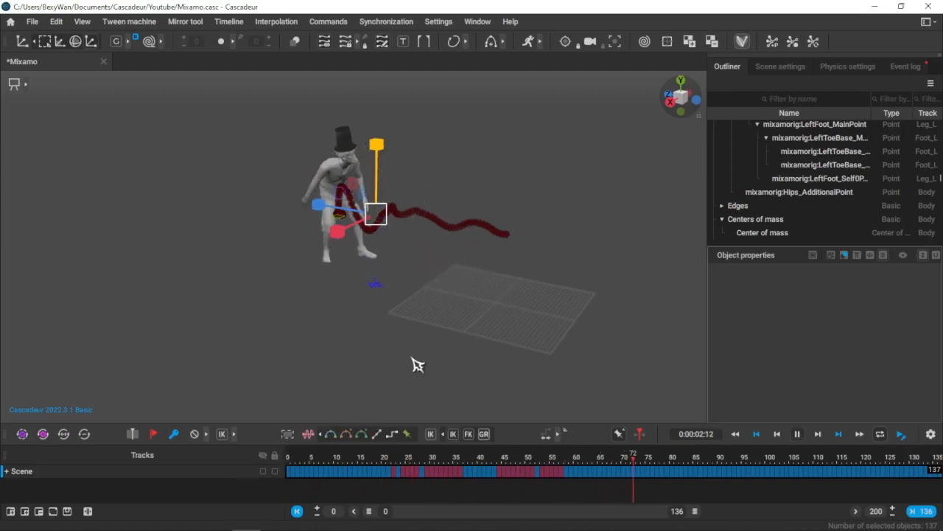
pyautogui.press('space')
pyautogui.click(287, 458)
pyautogui.press('End')
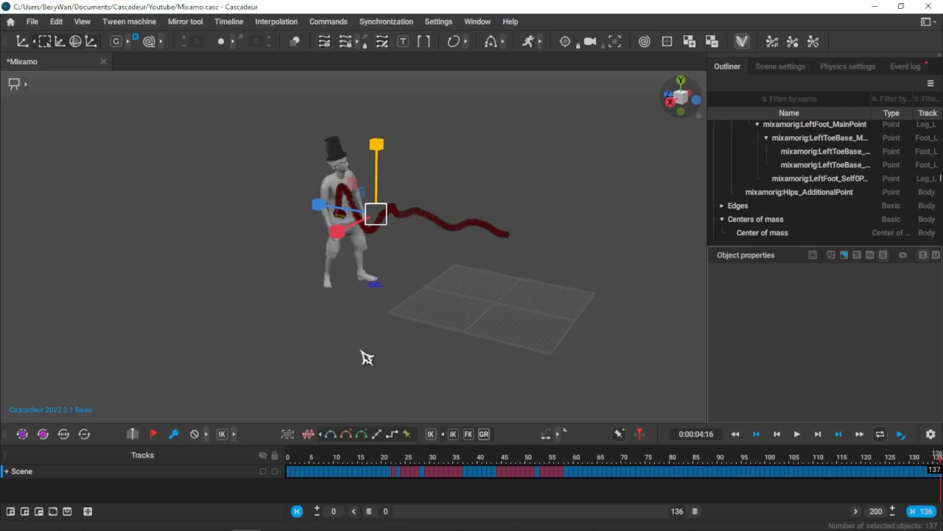
pyautogui.scroll(4, 413, 332)
pyautogui.keyDown('alt'); pyautogui.moveTo(425, 318); pyautogui.dragTo(386, 366); pyautogui.keyUp('alt')
pyautogui.click(442, 336)
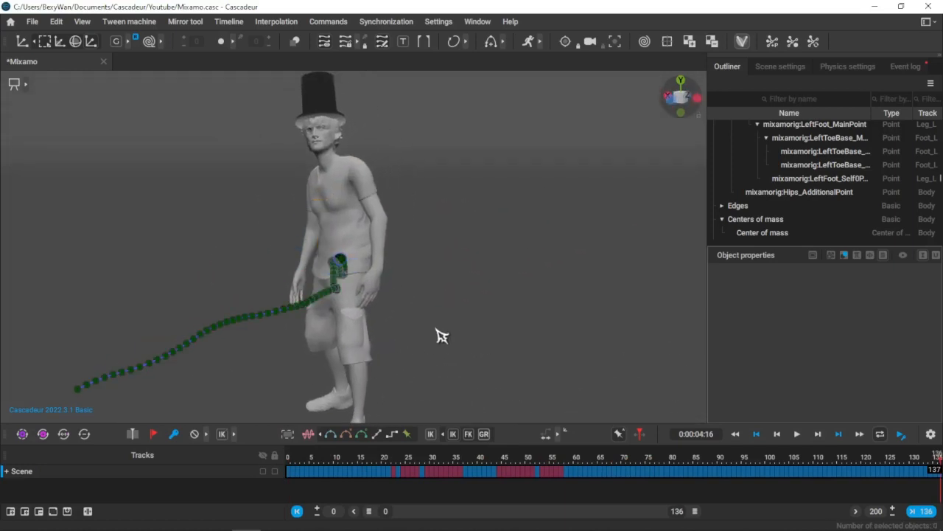
pyautogui.keyDown('alt'); pyautogui.moveTo(440, 334); pyautogui.dragTo(543, 307); pyautogui.keyUp('alt')
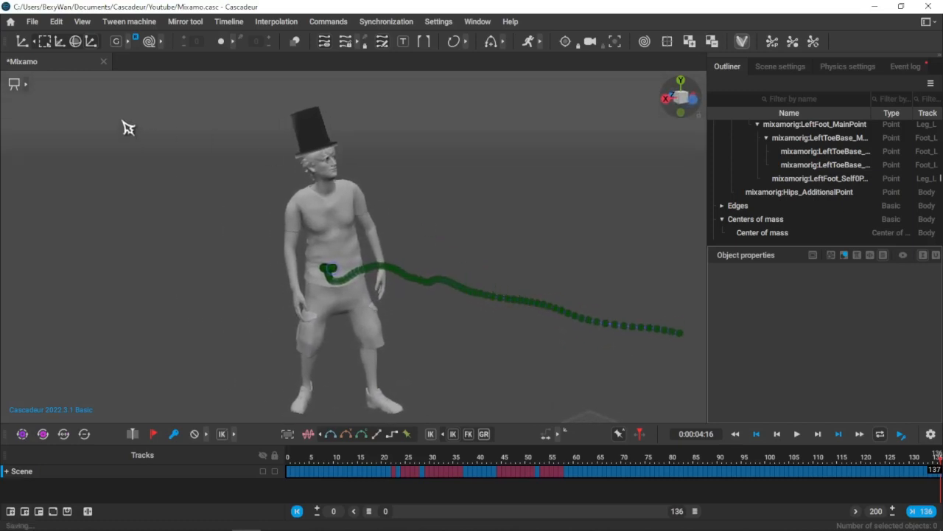
# - Export the whole scene as an FBX file named Mixamo in the Documents/Cascadeur/Youtube folder
pyautogui.click(34, 22)
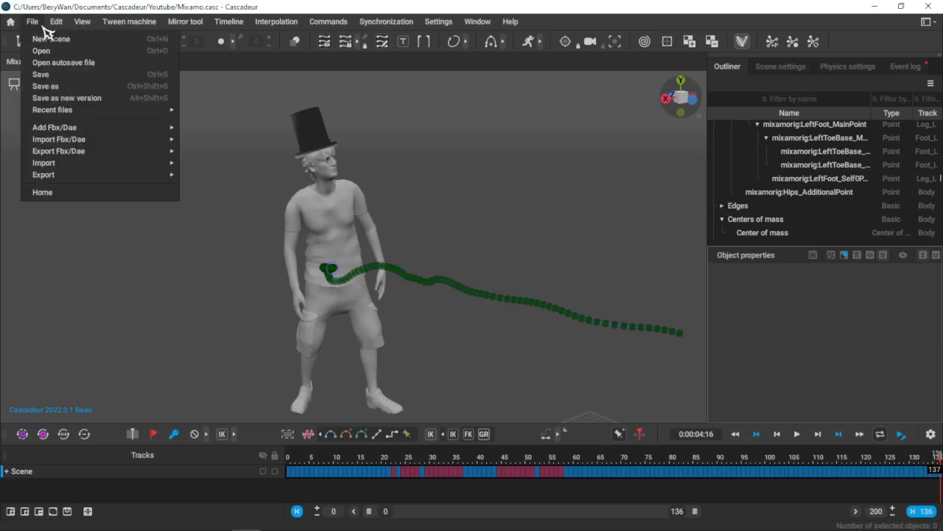
pyautogui.moveTo(86, 160)
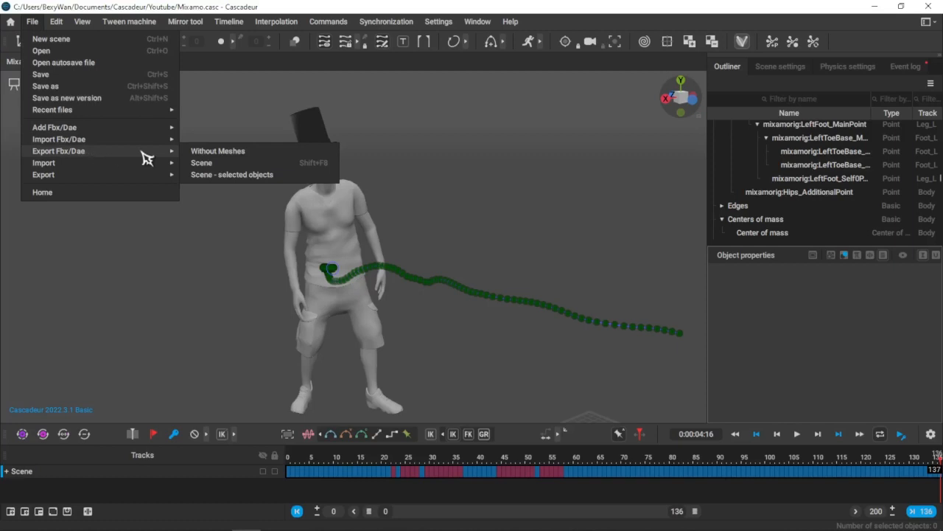
pyautogui.click(231, 163)
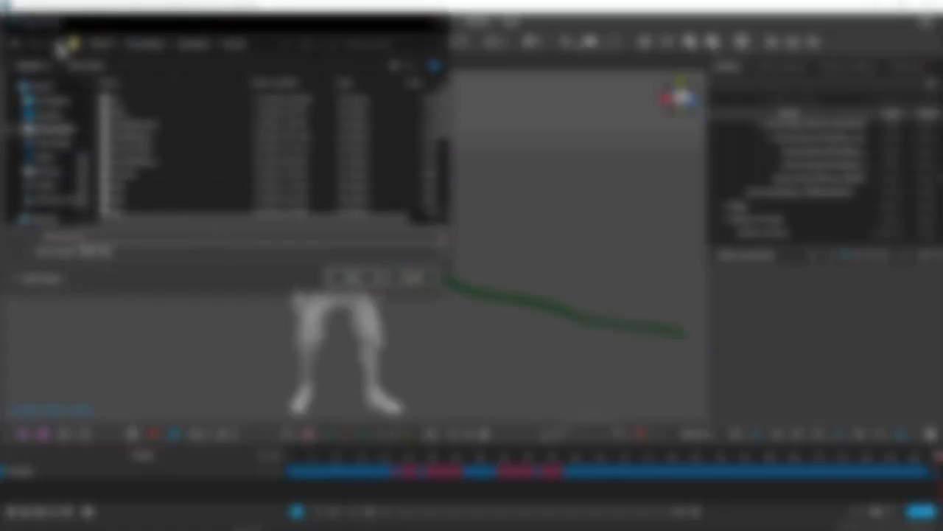
pyautogui.click(65, 46)
pyautogui.doubleClick(141, 127)
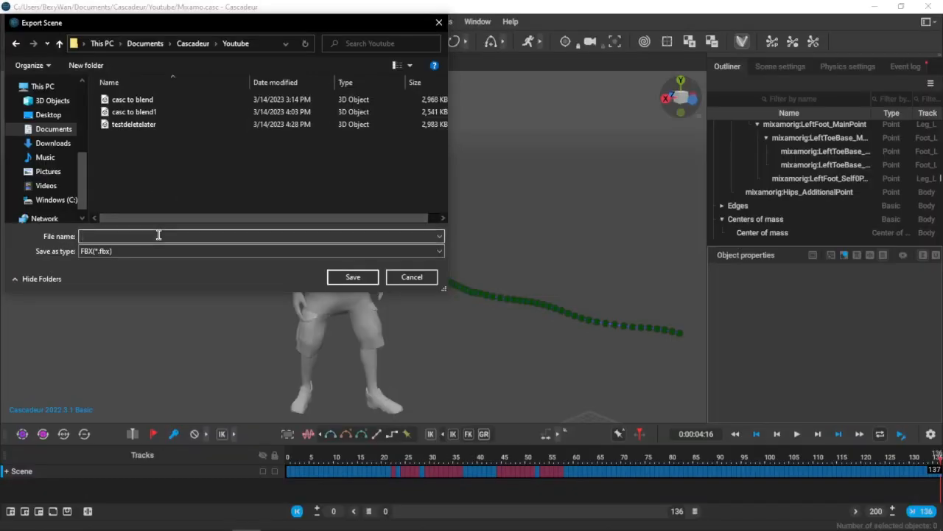
pyautogui.write('Mixamo')
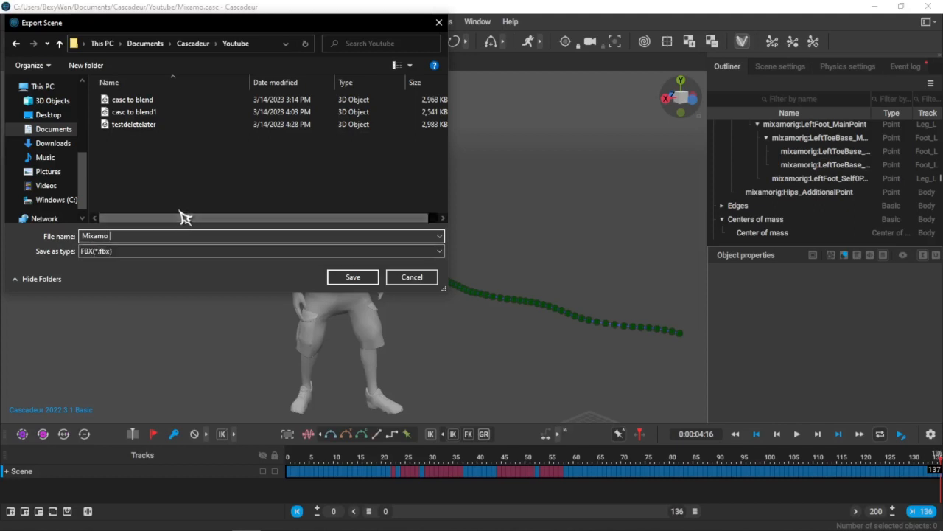
pyautogui.click(211, 286)
pyautogui.click(343, 282)
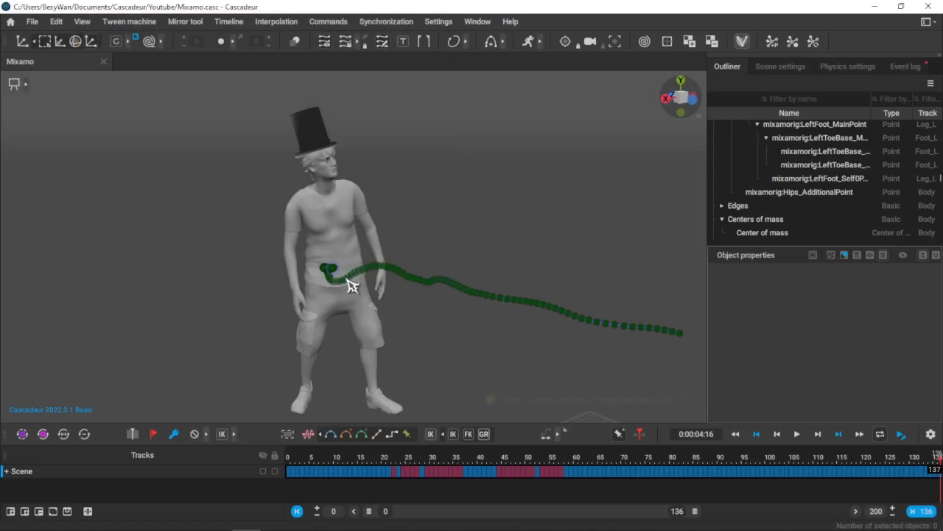
# - Switch to Blender and import Mixamo.fbx from the Documents/Cascadeur/Youtube folder into the character's scene
pyautogui.moveTo(295, 529)
pyautogui.click(221, 521)
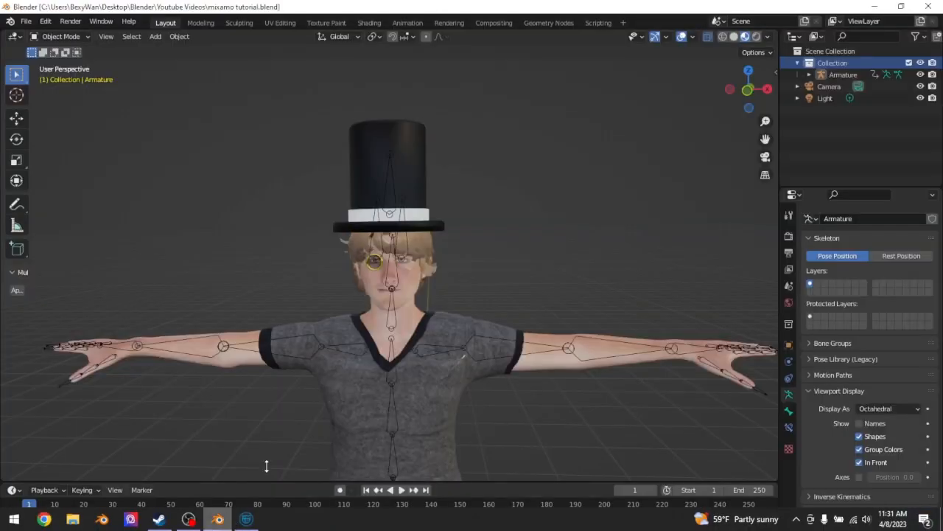
pyautogui.click(26, 21)
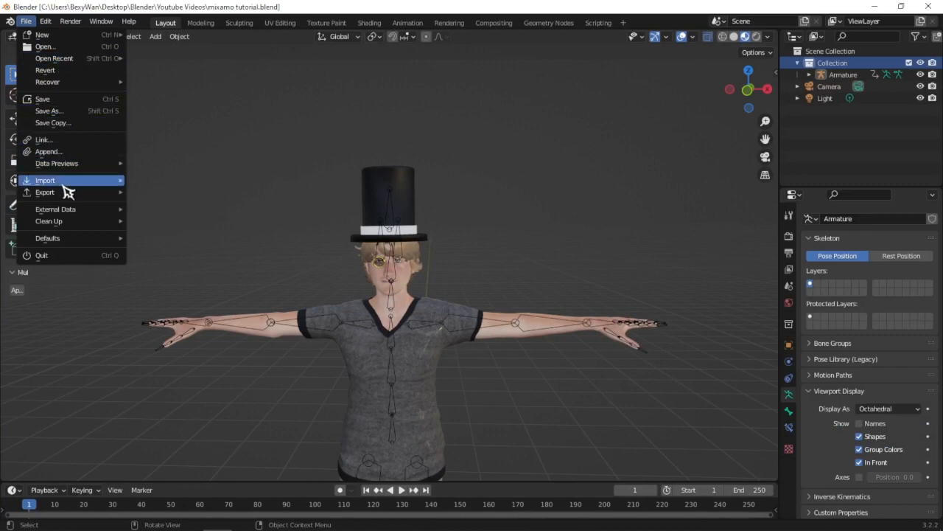
pyautogui.moveTo(57, 180)
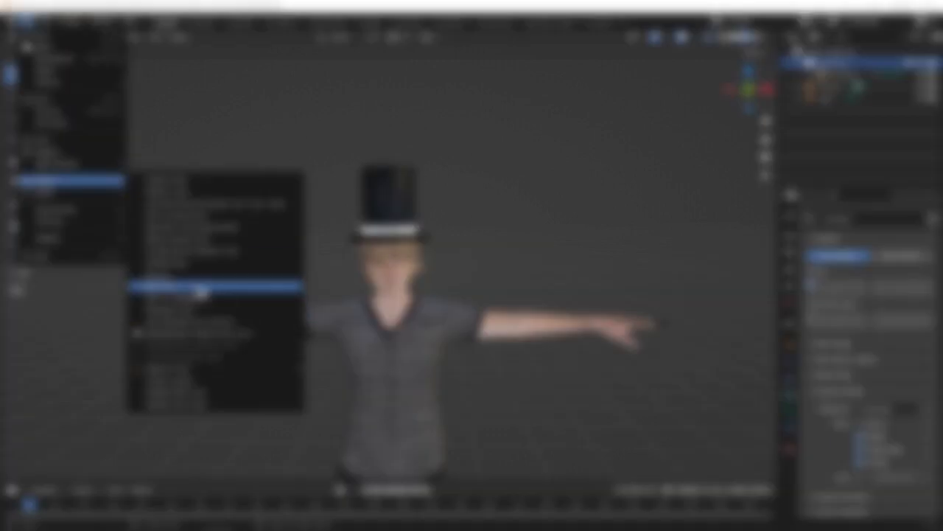
pyautogui.click(199, 287)
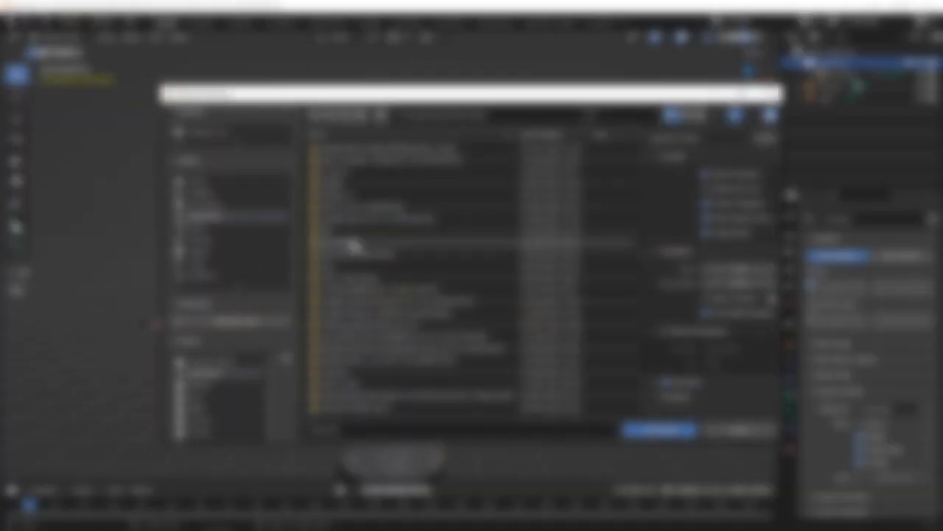
pyautogui.click(368, 183)
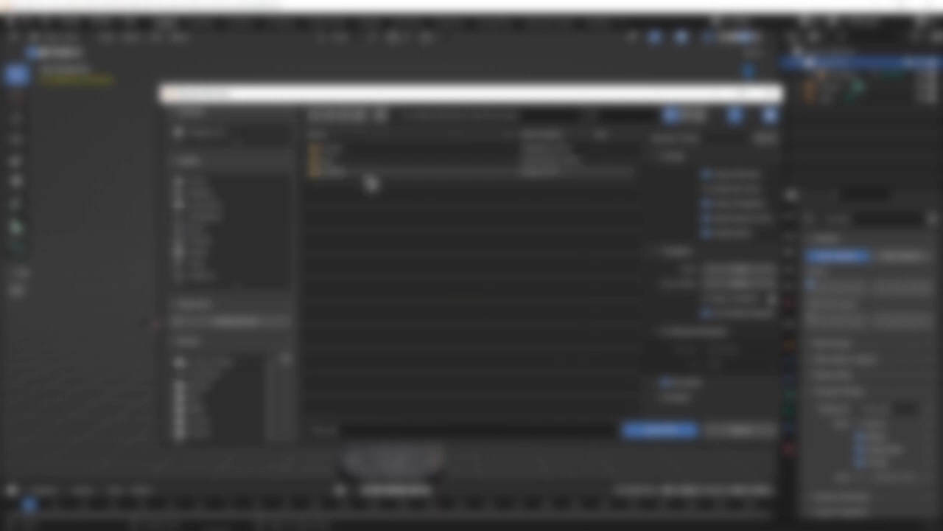
pyautogui.doubleClick(367, 175)
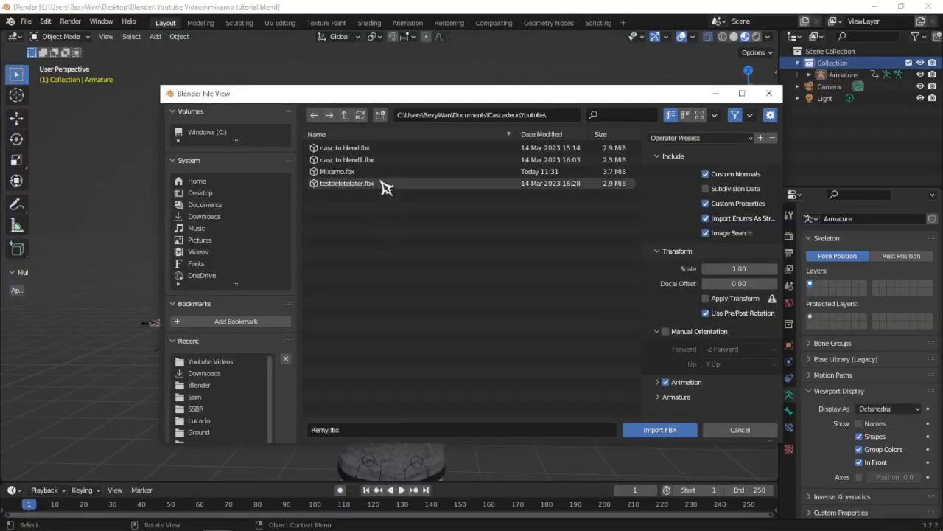
pyautogui.click(377, 174)
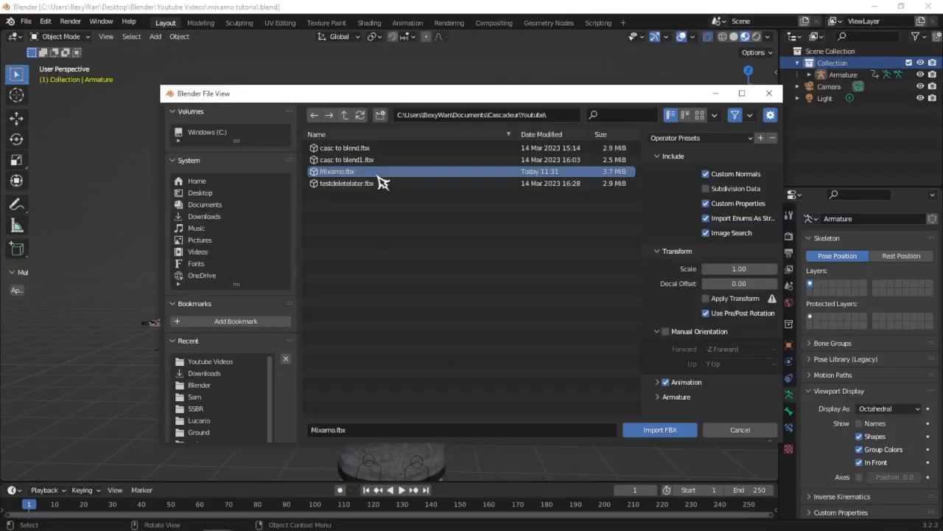
pyautogui.click(659, 432)
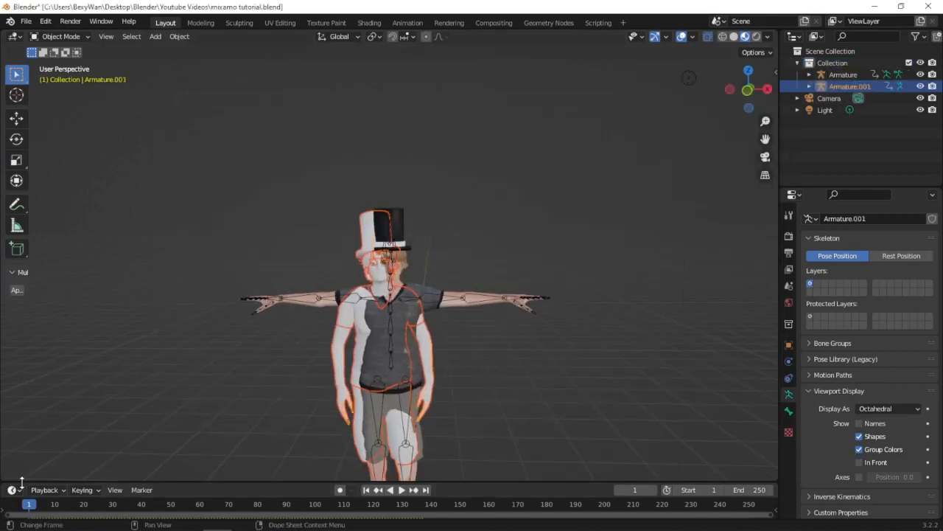
# - Enlarge the timeline area and change it to a Dope Sheet in Action Editor mode
pyautogui.moveTo(22, 482); pyautogui.dragTo(16, 442)
pyautogui.click(12, 441)
pyautogui.click(22, 447)
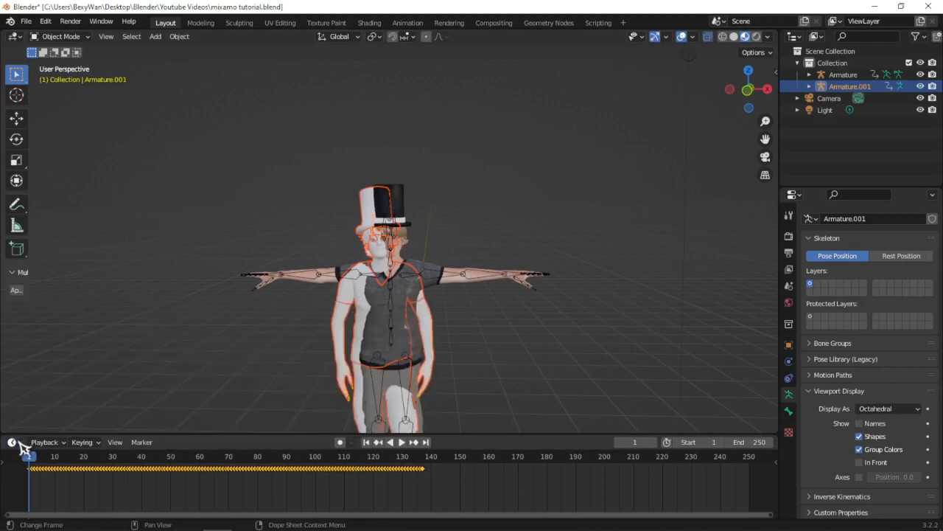
pyautogui.click(12, 442)
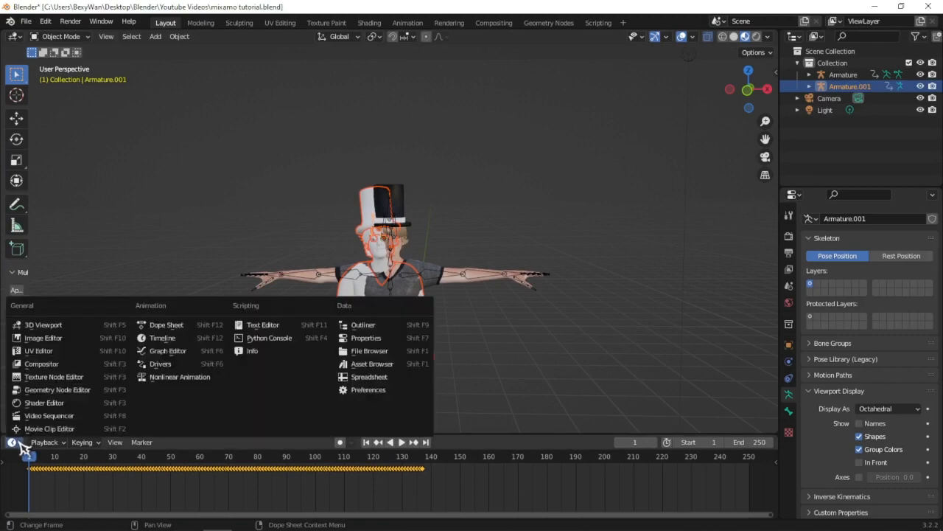
pyautogui.click(196, 326)
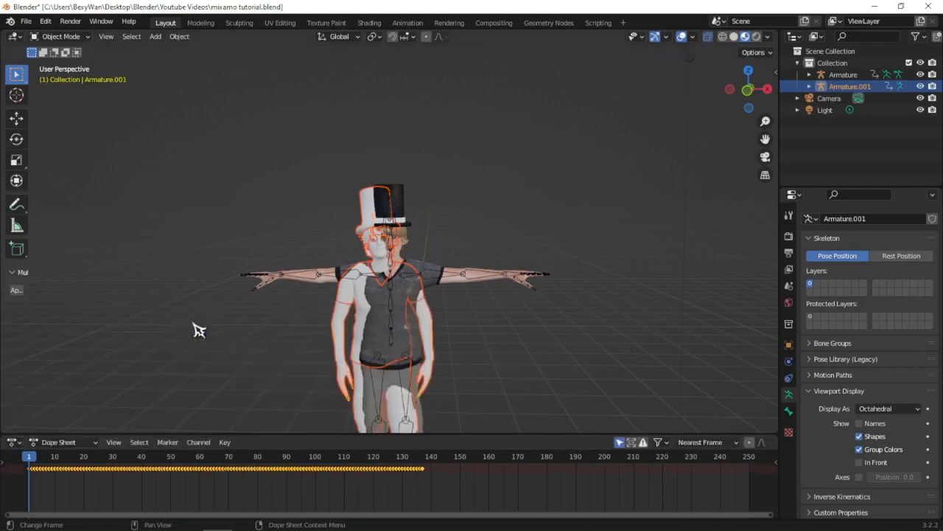
pyautogui.click(60, 442)
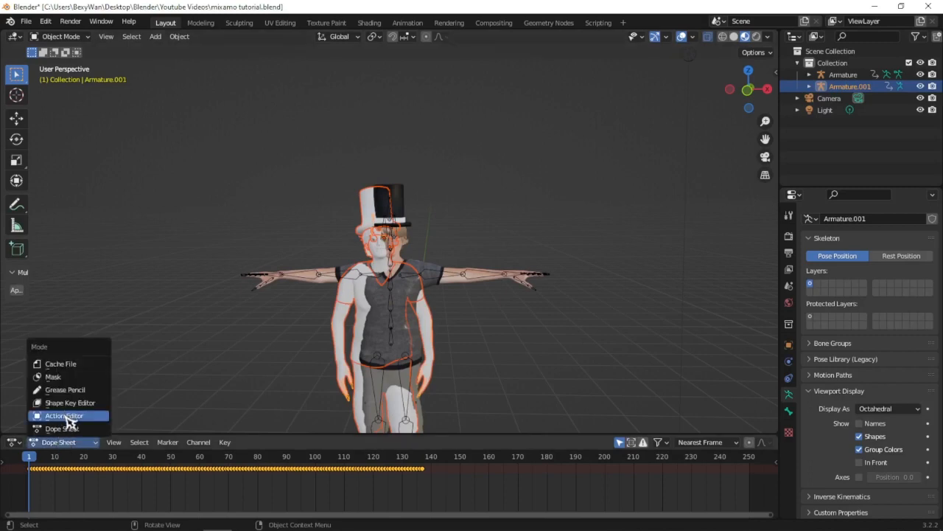
pyautogui.click(69, 417)
# - Stash the imported Armature.001's action and delete that armature from the scene
pyautogui.click(341, 442)
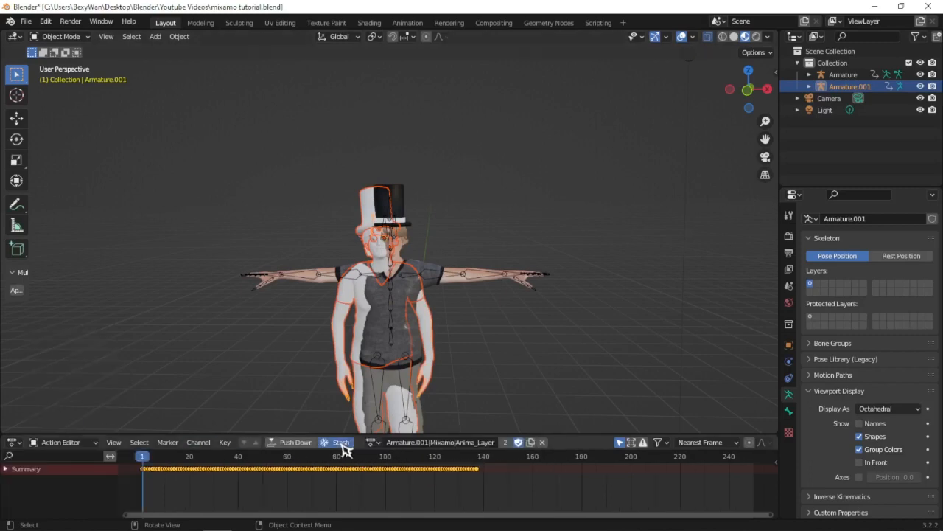
pyautogui.press('x')
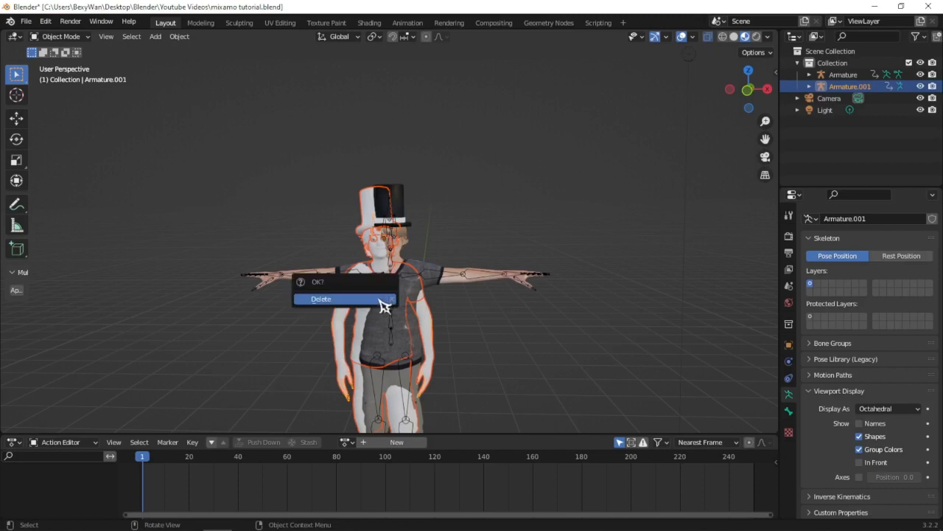
pyautogui.click(384, 306)
# - Select the original character's armature and assign it the Armature.001|Mixamo|Anima_Layer action
pyautogui.click(393, 258)
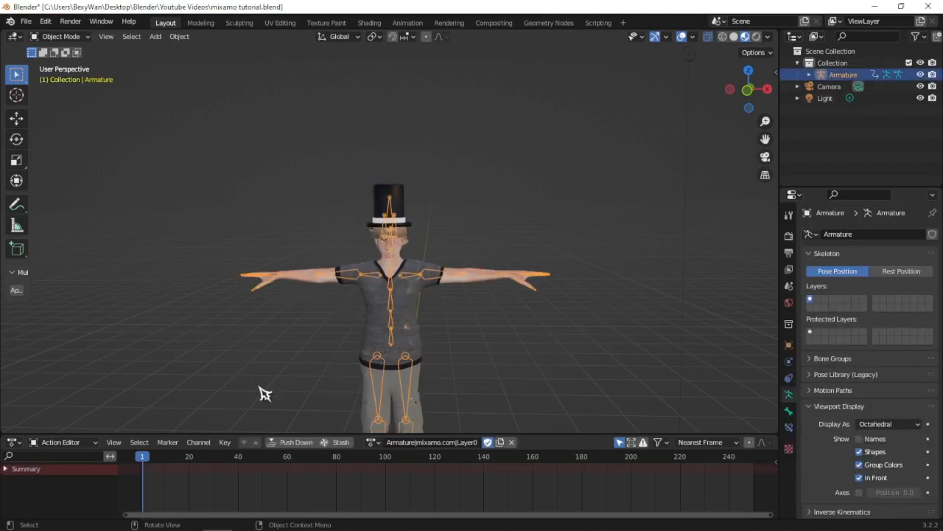
pyautogui.click(370, 444)
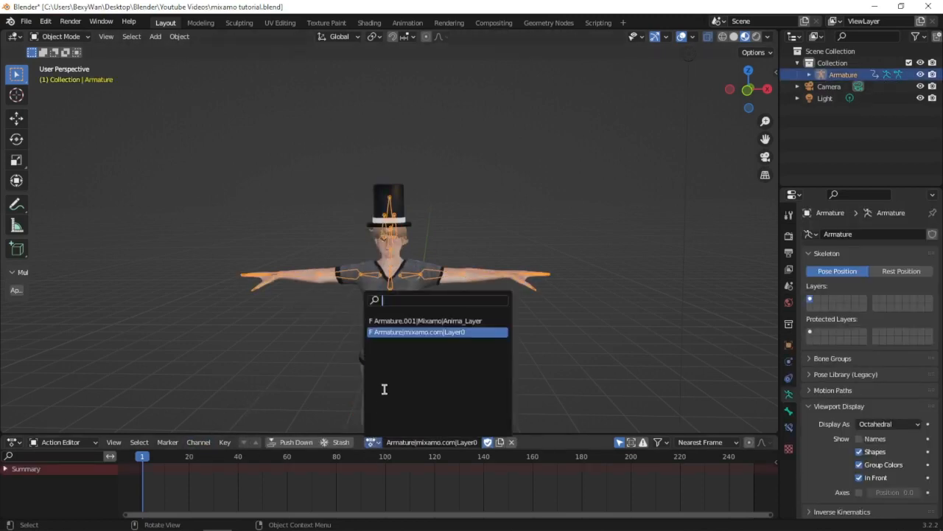
pyautogui.click(406, 318)
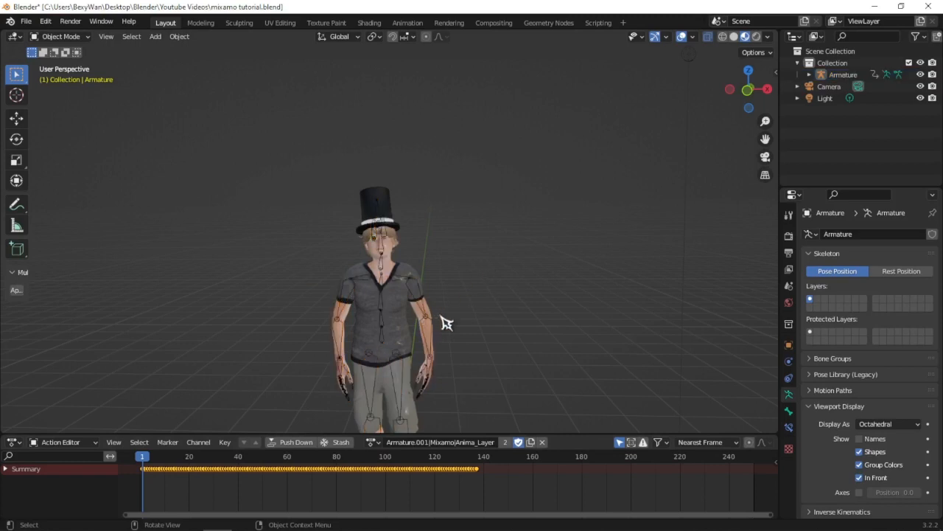
# - Play the transferred animation on the character, pause it and examine the face and upper body up close
pyautogui.moveTo(407, 317); pyautogui.dragTo(461, 316, button='middle')
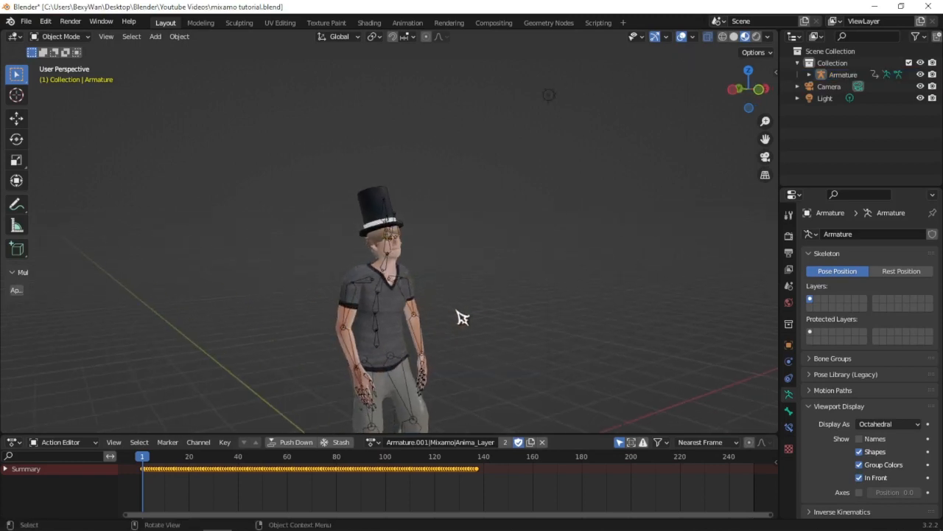
pyautogui.press('space')
pyautogui.scroll(-2, 492, 337)
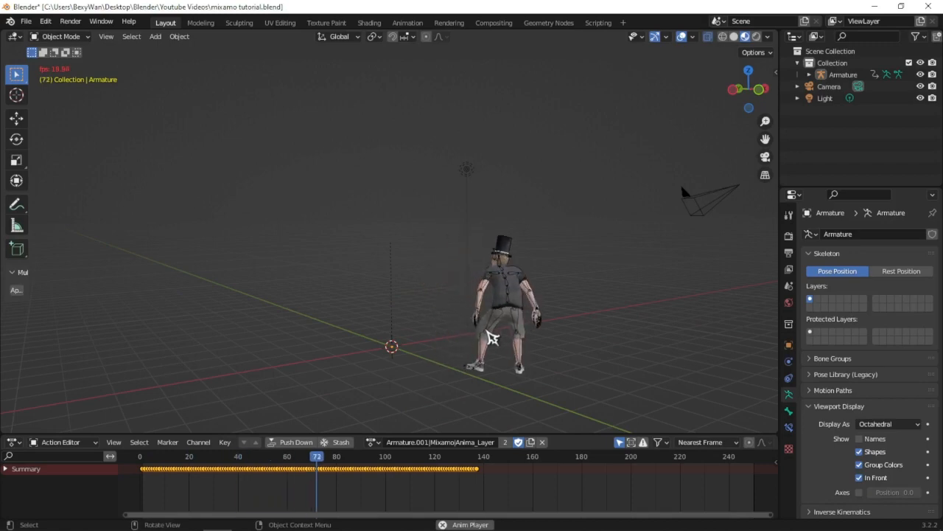
pyautogui.scroll(2, 488, 334)
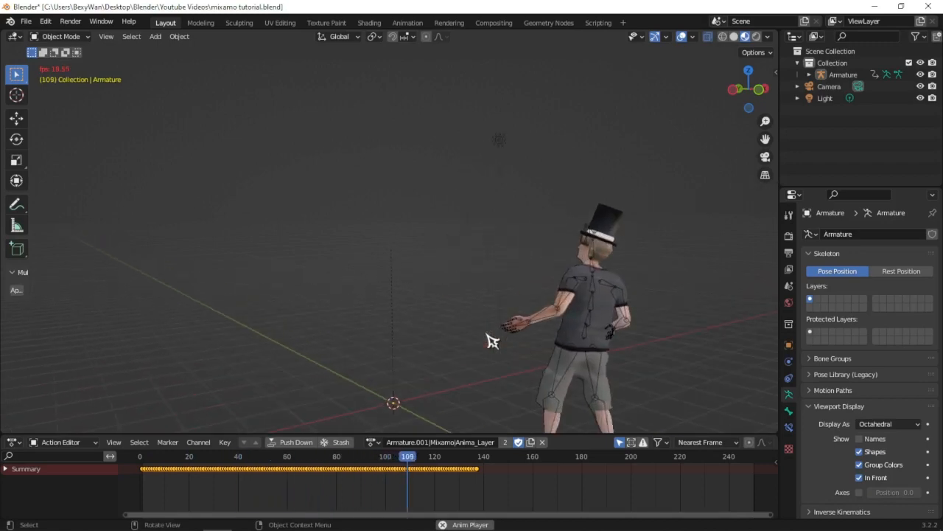
pyautogui.moveTo(488, 334); pyautogui.dragTo(587, 347, button='middle')
pyautogui.press('space')
pyautogui.scroll(1, 584, 350)
pyautogui.scroll(3, 584, 355)
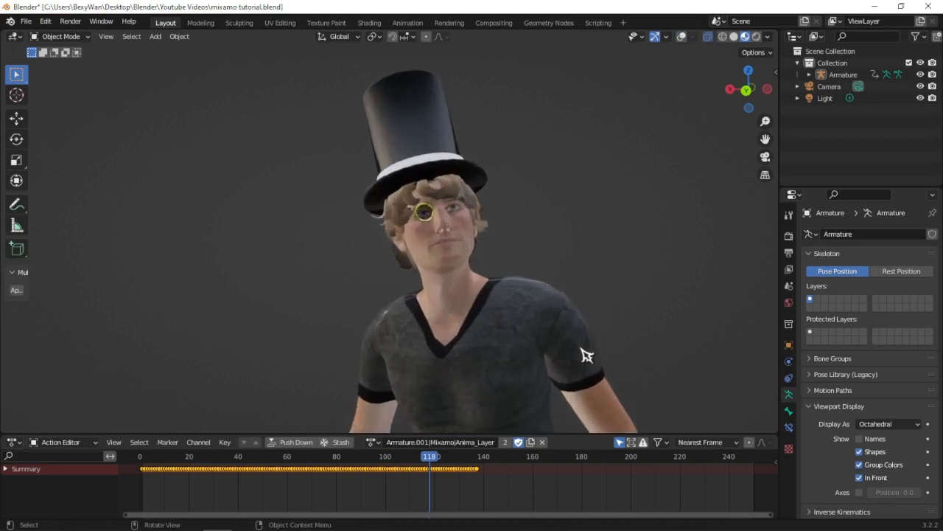
# - Rewind the animation to the first frame and replay it in a wider view of the whole character
pyautogui.scroll(-2, 585, 354)
pyautogui.scroll(-3, 585, 355)
pyautogui.moveTo(585, 354); pyautogui.dragTo(287, 424, button='middle')
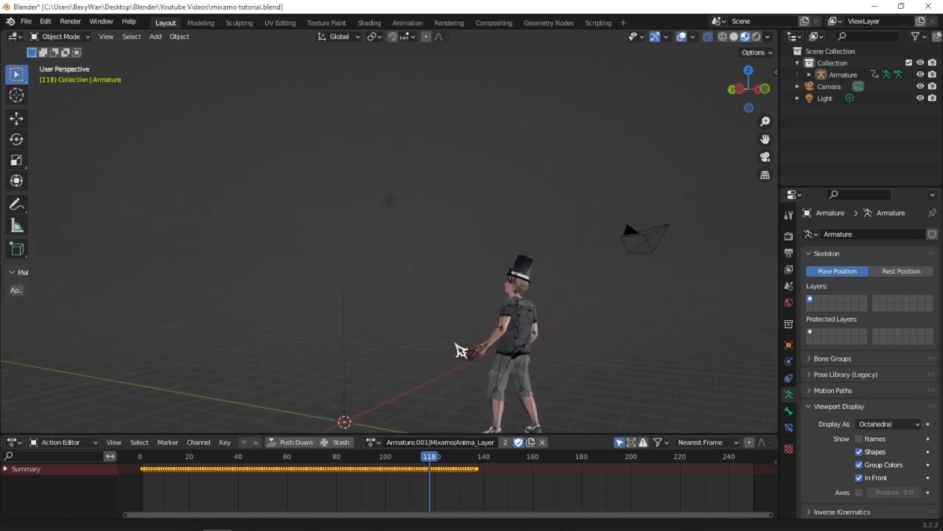
pyautogui.moveTo(461, 350); pyautogui.dragTo(401, 350, button='middle')
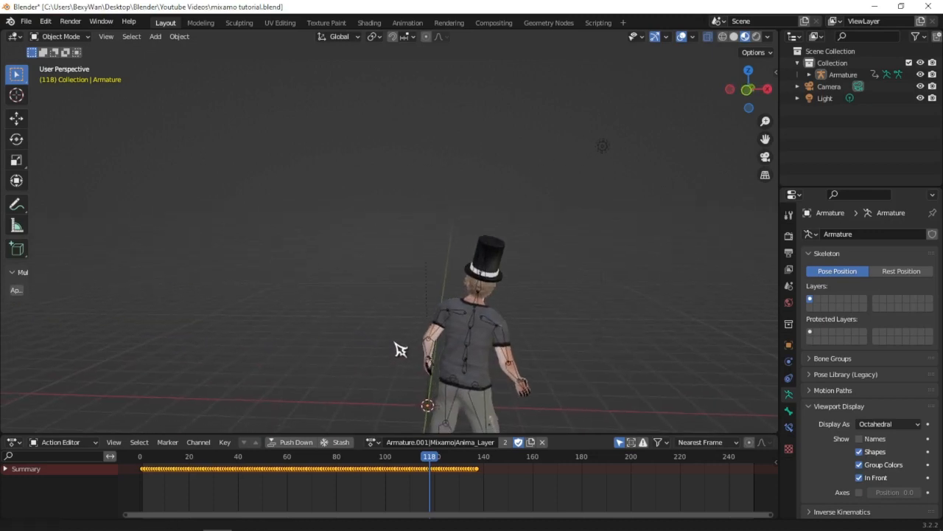
pyautogui.hotkey('shift', 'Left')
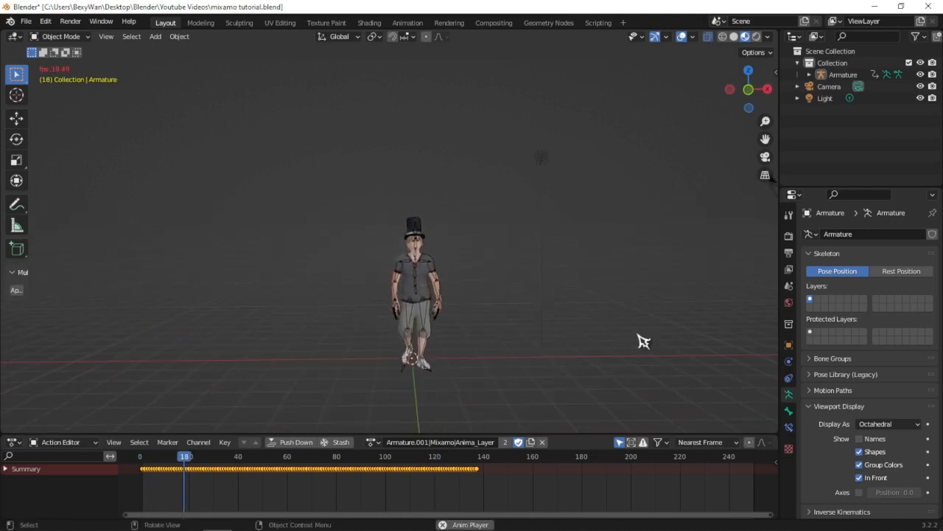